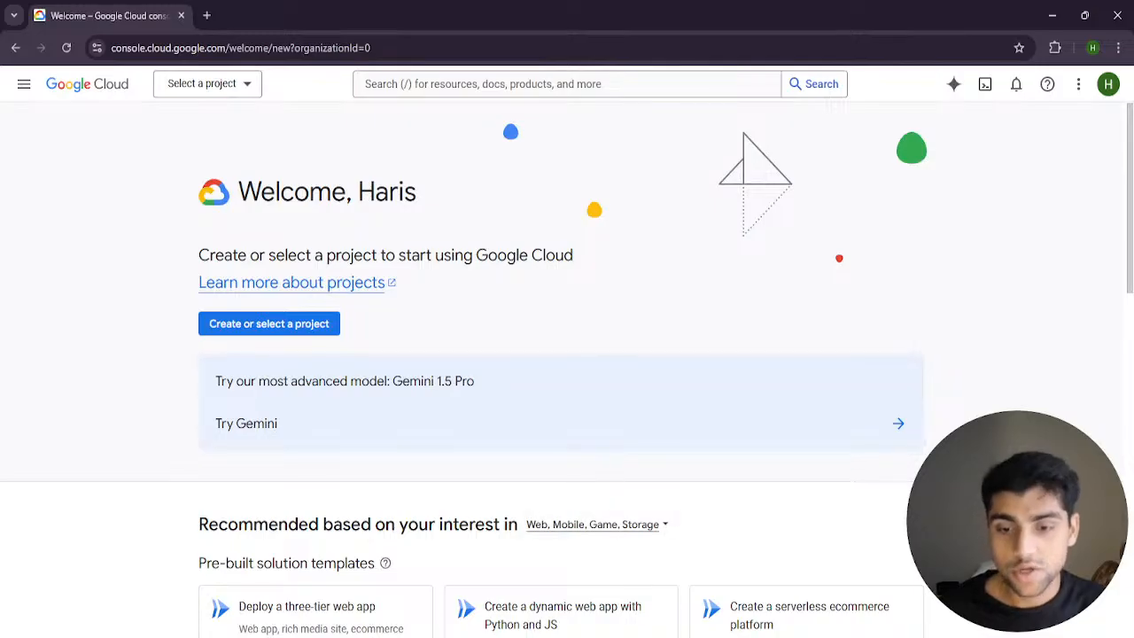
Switch to the ChatGPT guide, enlarge its text, and read Step 1 on setting up a low-cost GKE cluster and enabling its API
click(669, 635)
scroll(492, 376, down, 2)
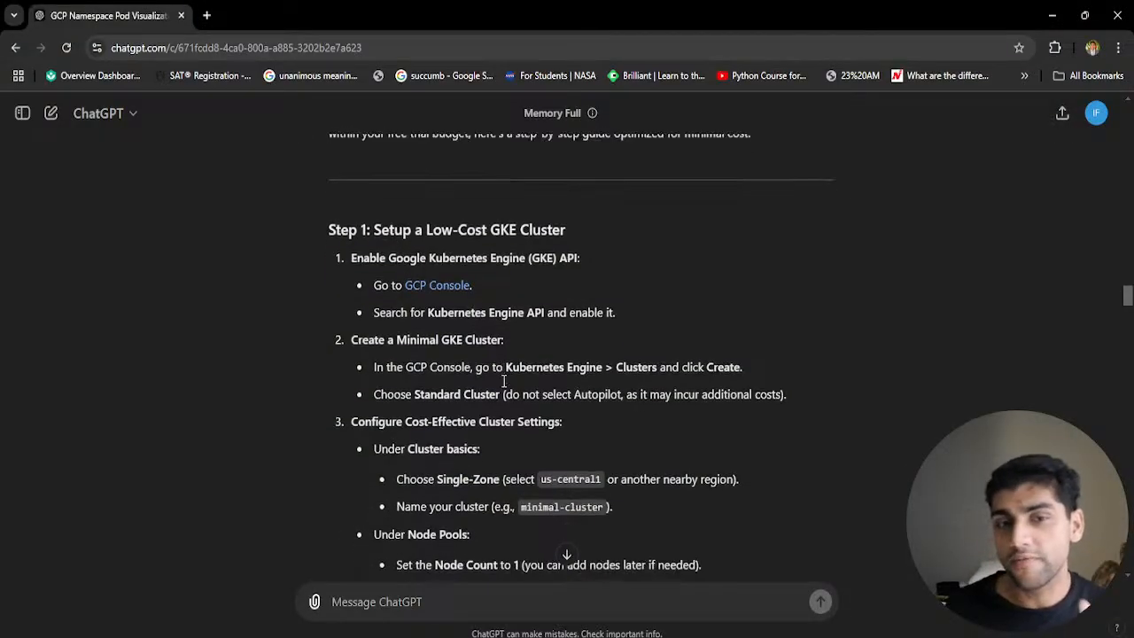
scroll(512, 383, up, 1)
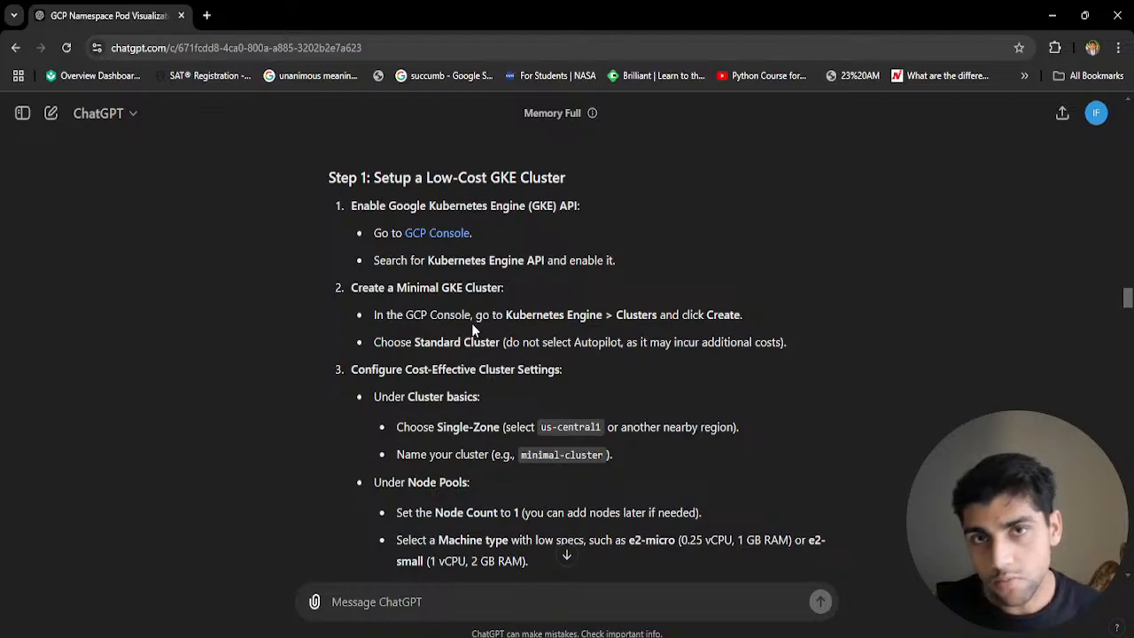
key(ctrl+plus)
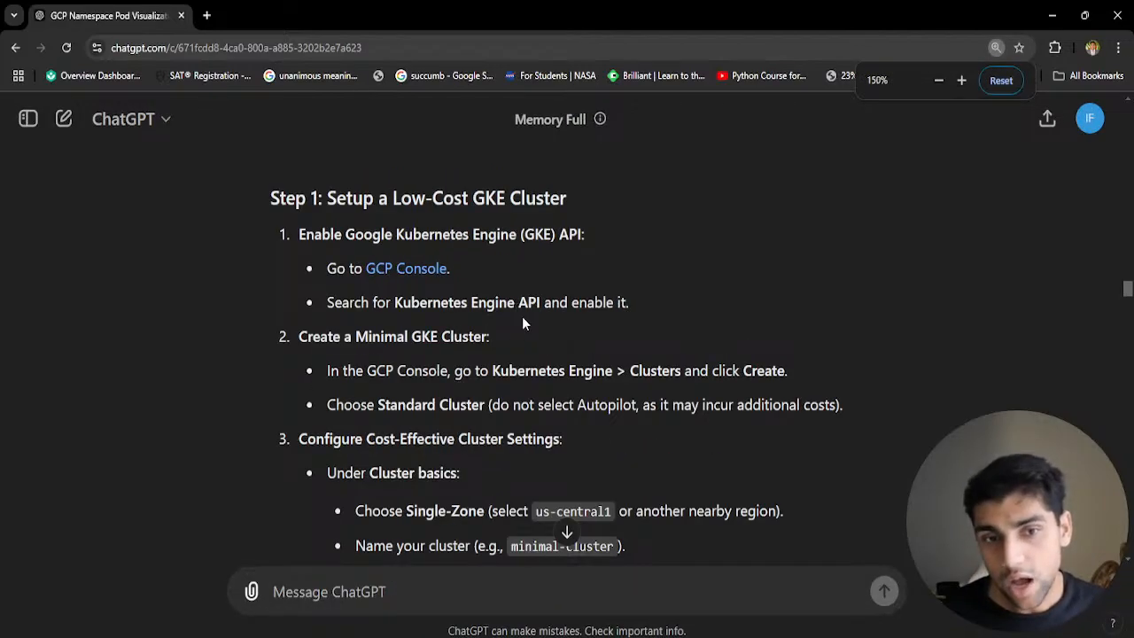
key(ctrl+plus)
key(ctrl+plus)
drag(280, 224, 568, 223)
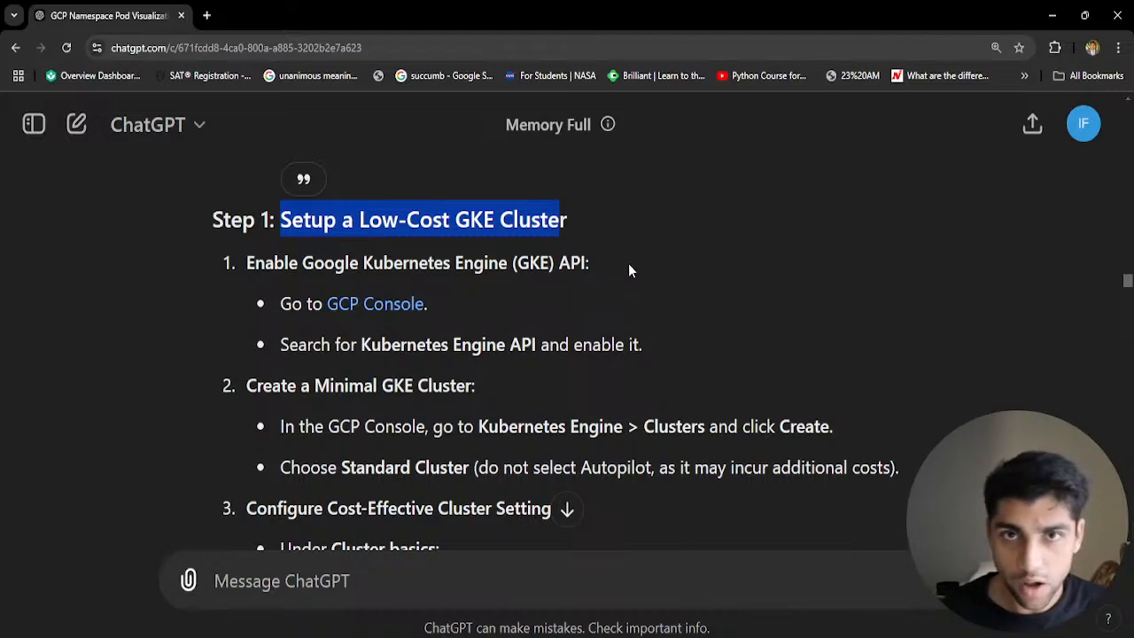
drag(248, 262, 604, 267)
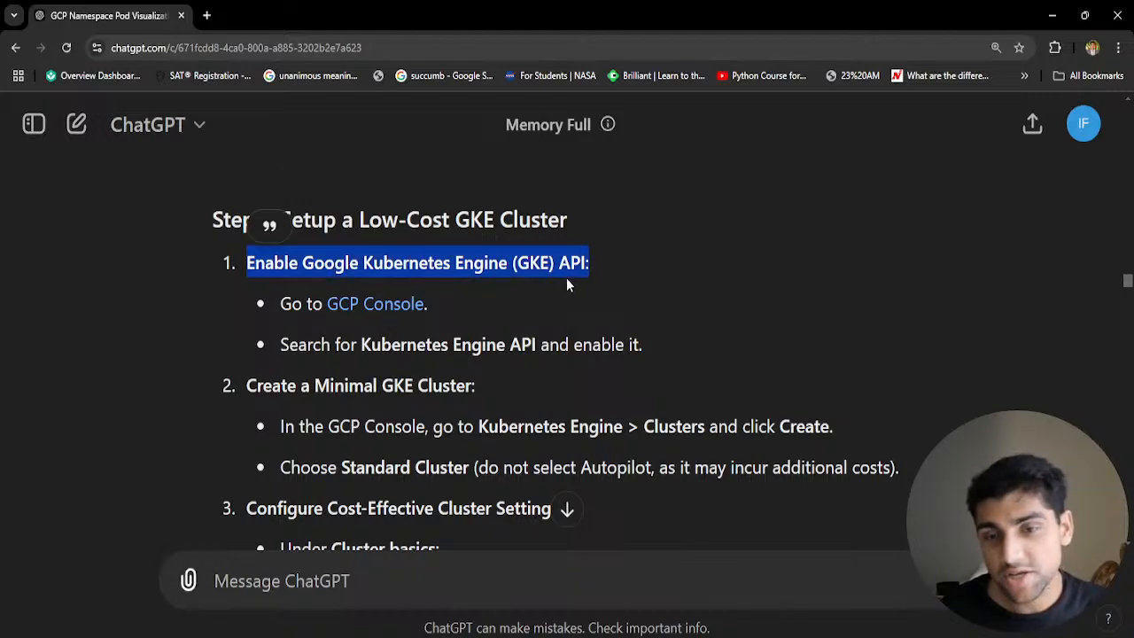
scroll(461, 273, down, 1)
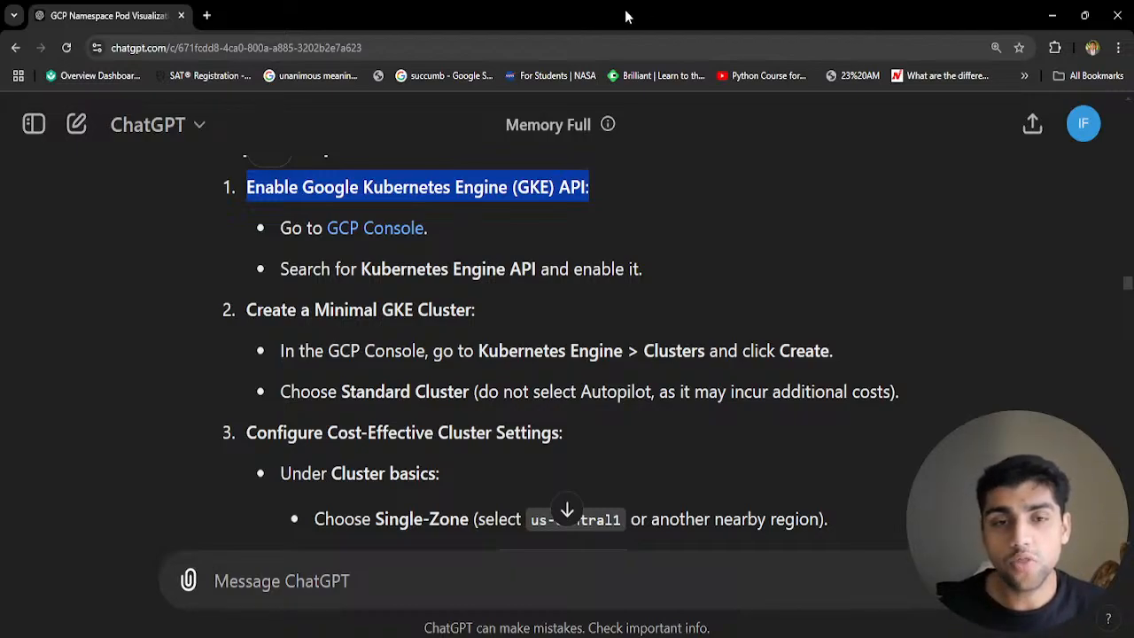
Arrange the ChatGPT guide beside the Google Cloud console, giving the console the wider share, and reset the guide's zoom
drag(630, 17, 2, 187)
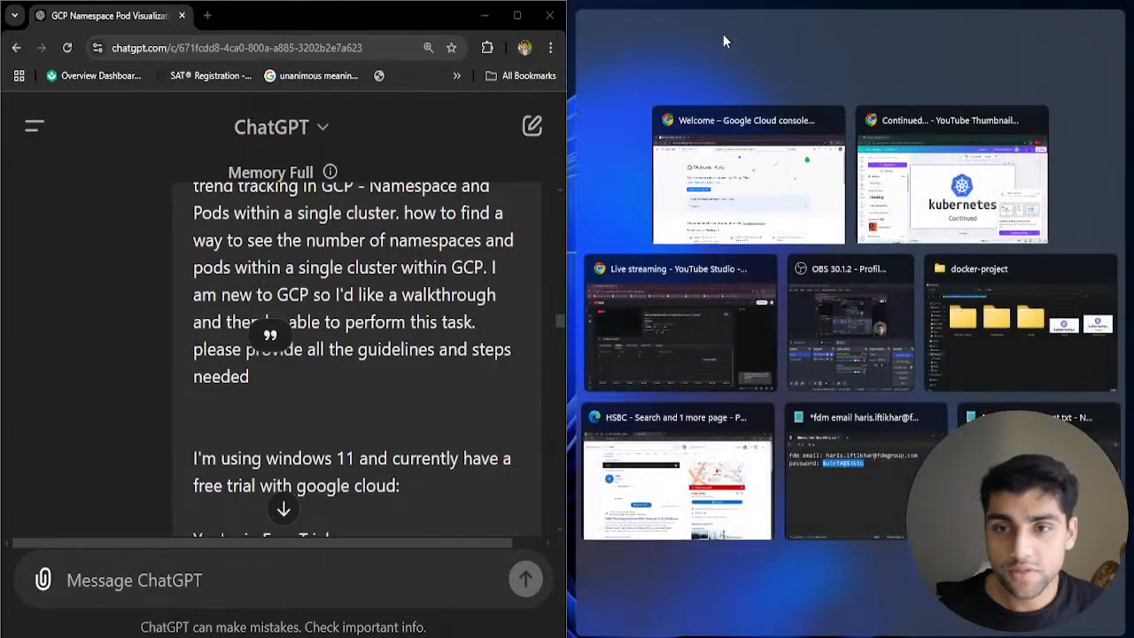
click(722, 177)
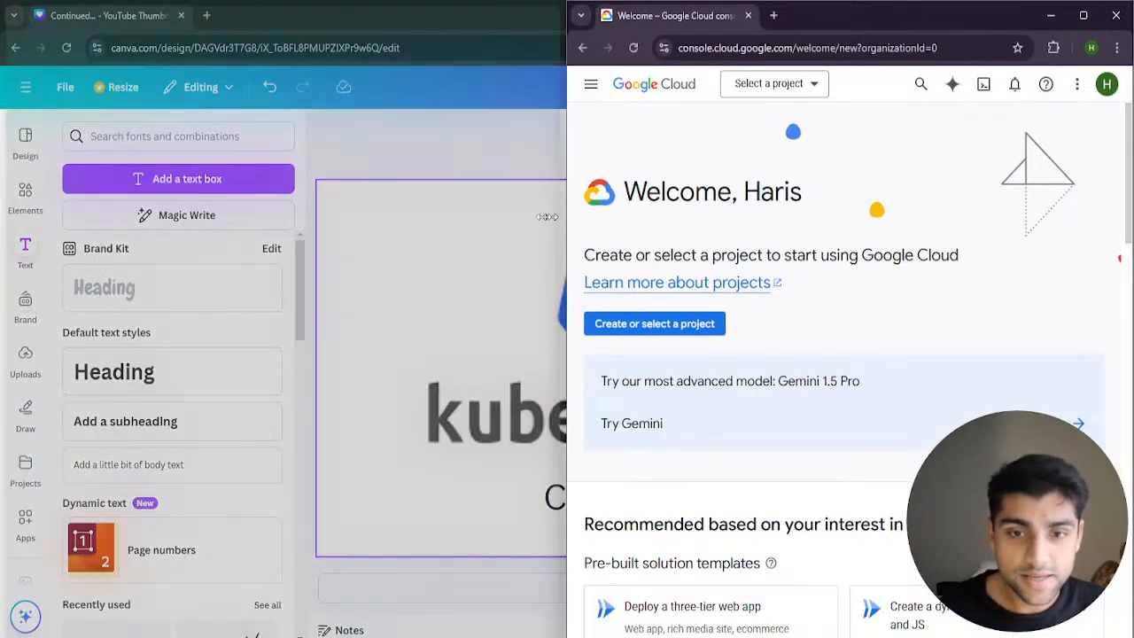
drag(569, 223, 476, 235)
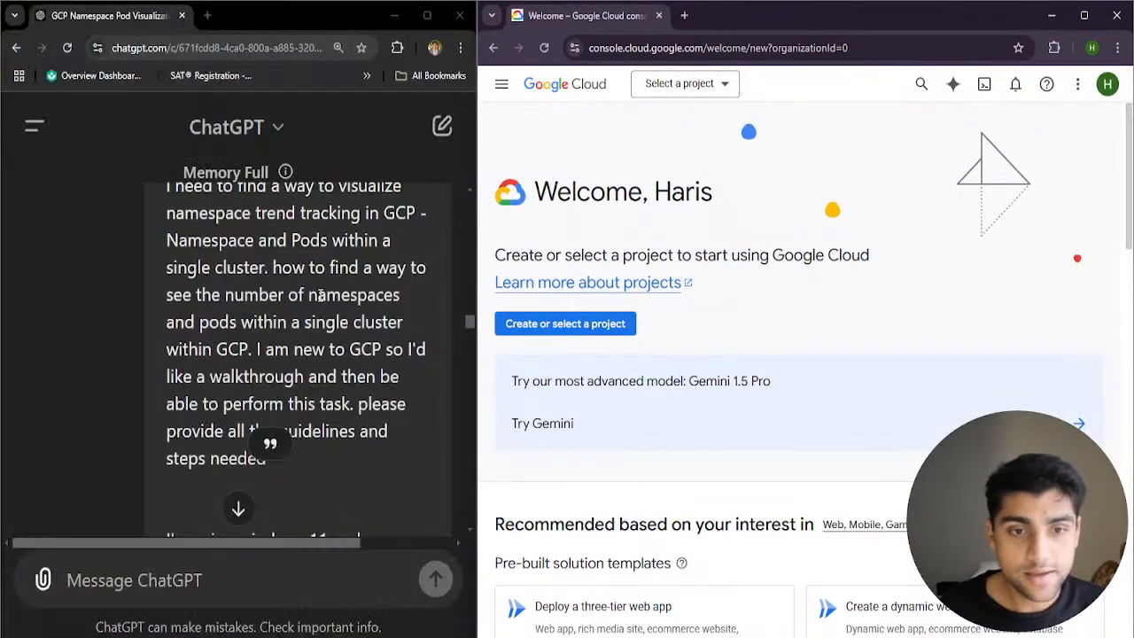
scroll(313, 307, up, 3)
scroll(314, 308, down, 3)
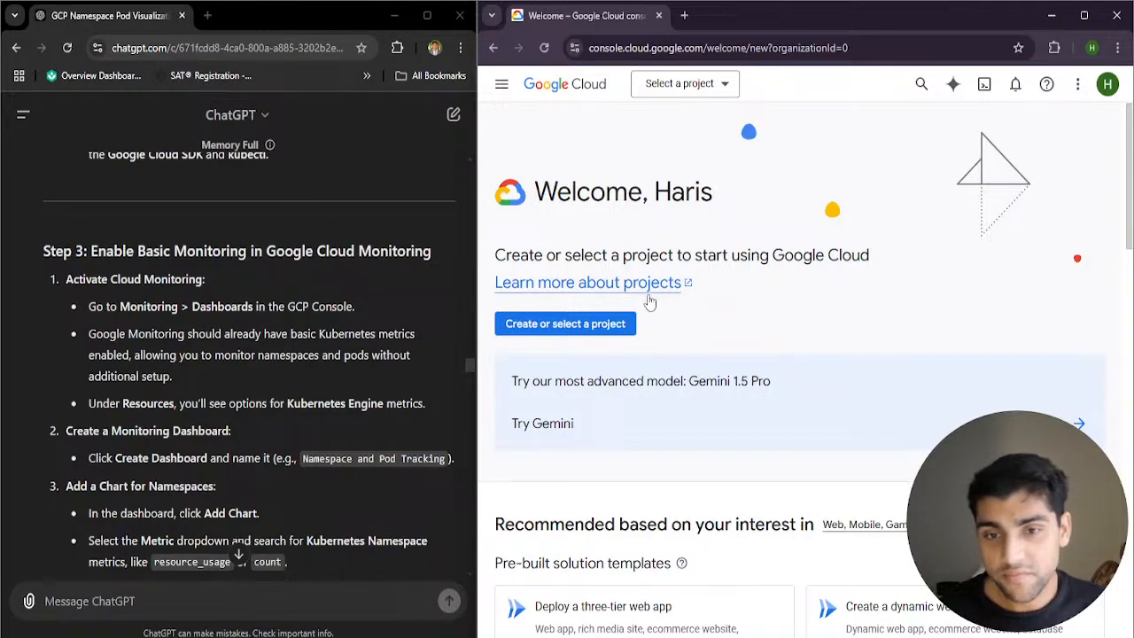
Maximize the Google Cloud console, reload the page, and check the account details, settings options and notifications
click(1084, 15)
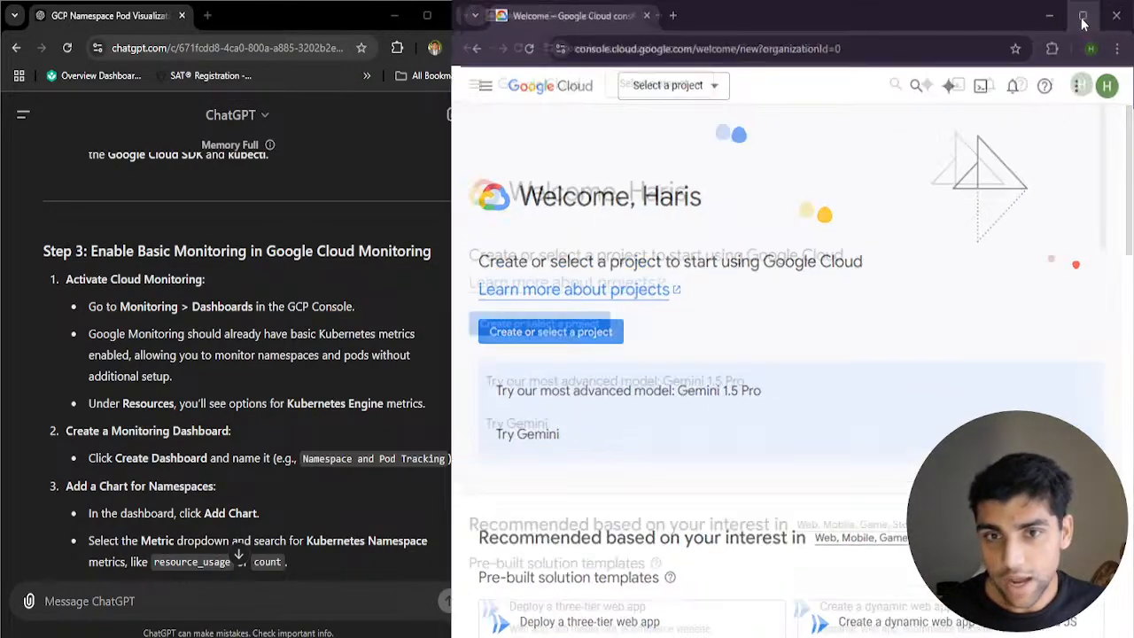
click(66, 48)
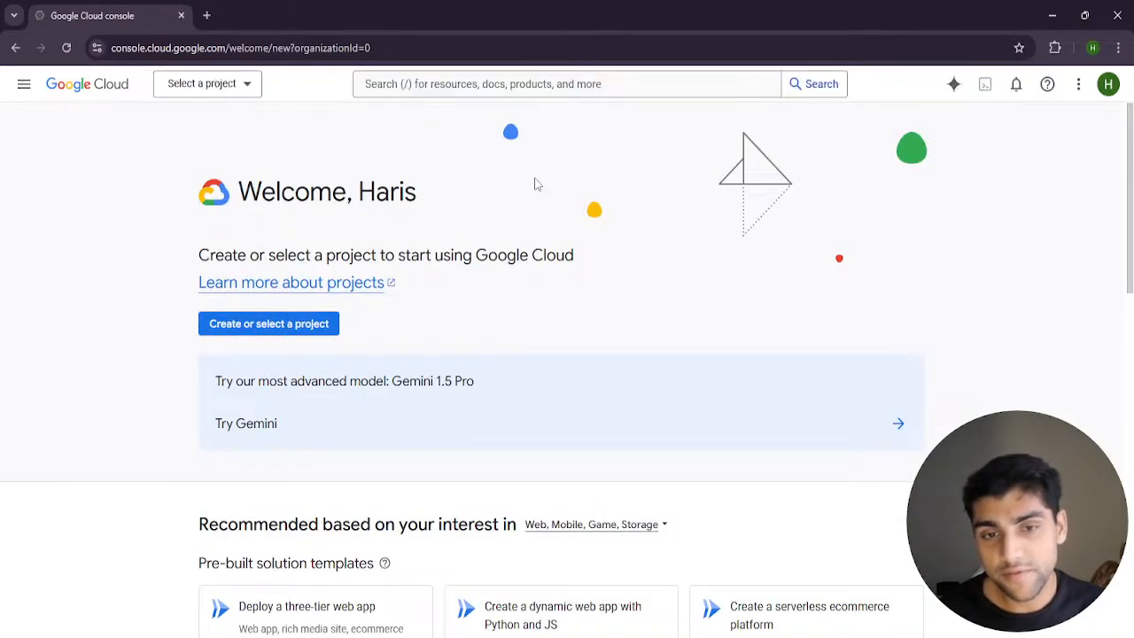
click(1108, 84)
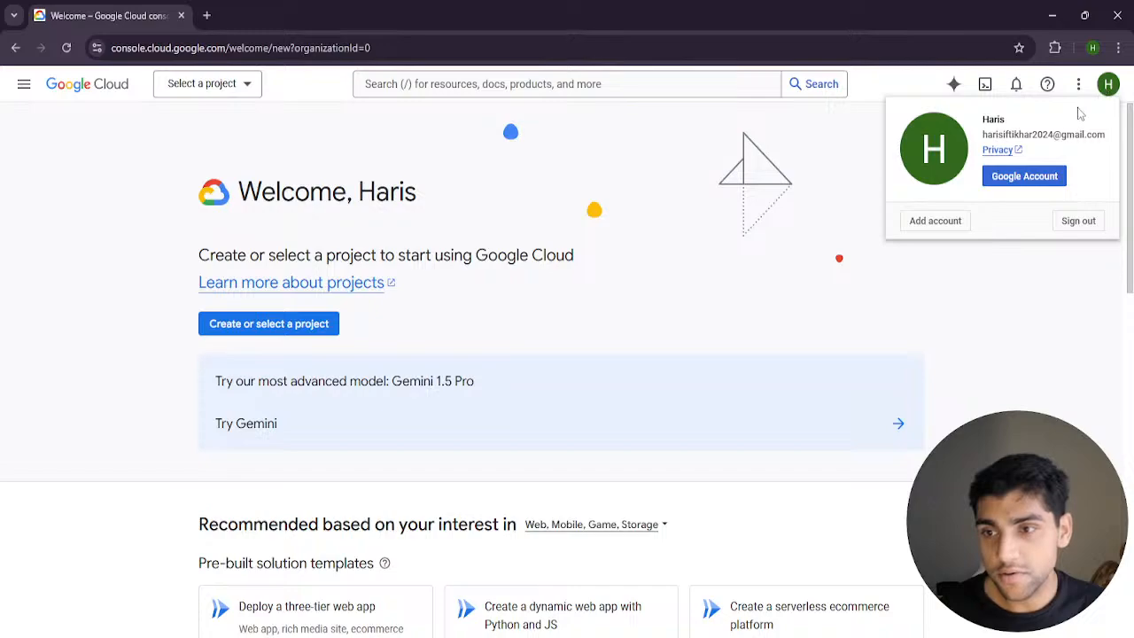
click(1078, 85)
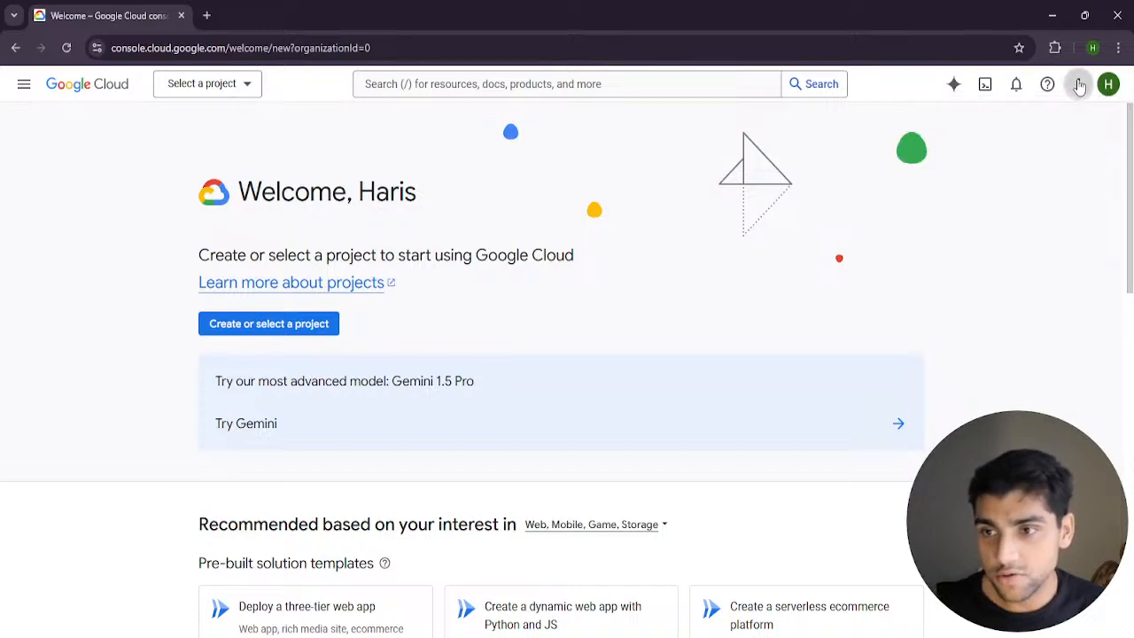
click(1078, 84)
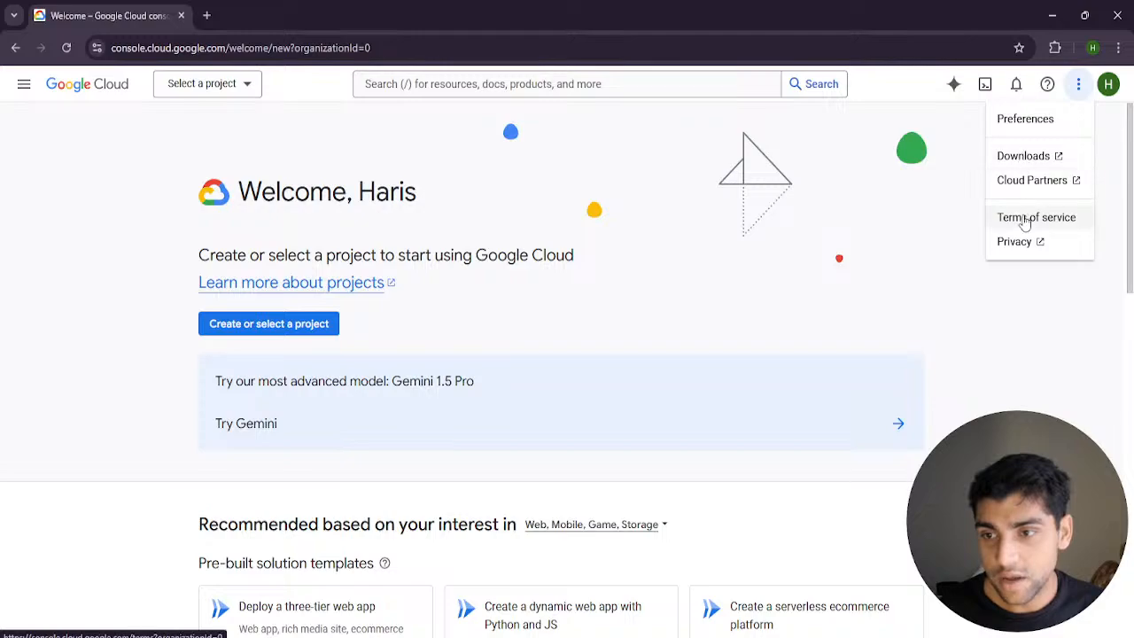
click(1016, 84)
click(1016, 84)
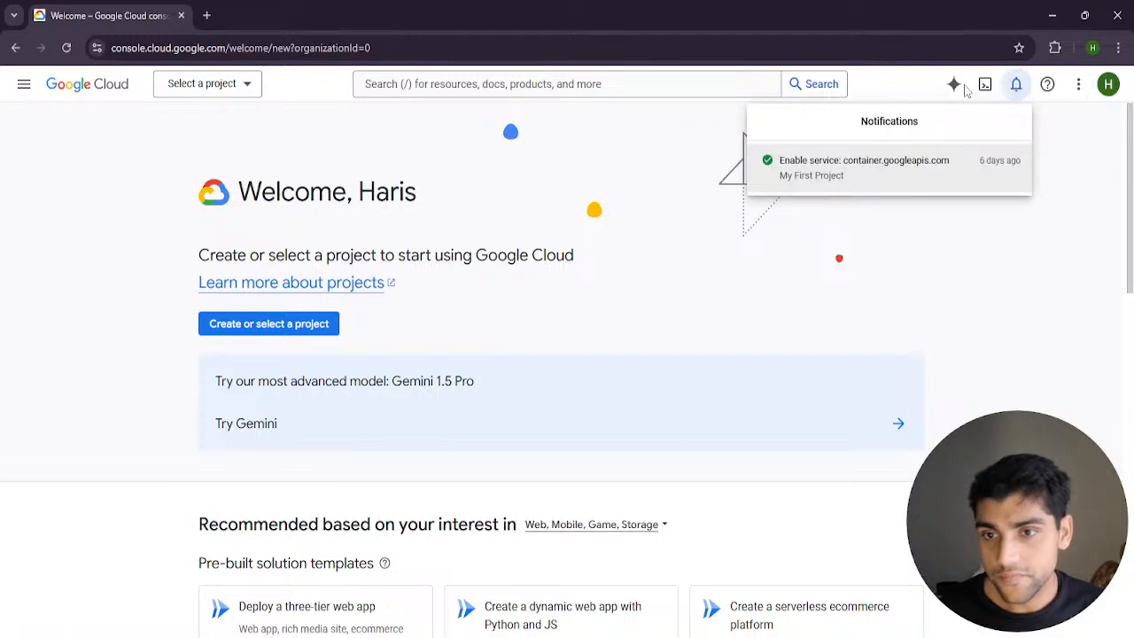
Open Cloud Shell, make My First Project the active project, and clear the Cloud Shell introduction
click(985, 84)
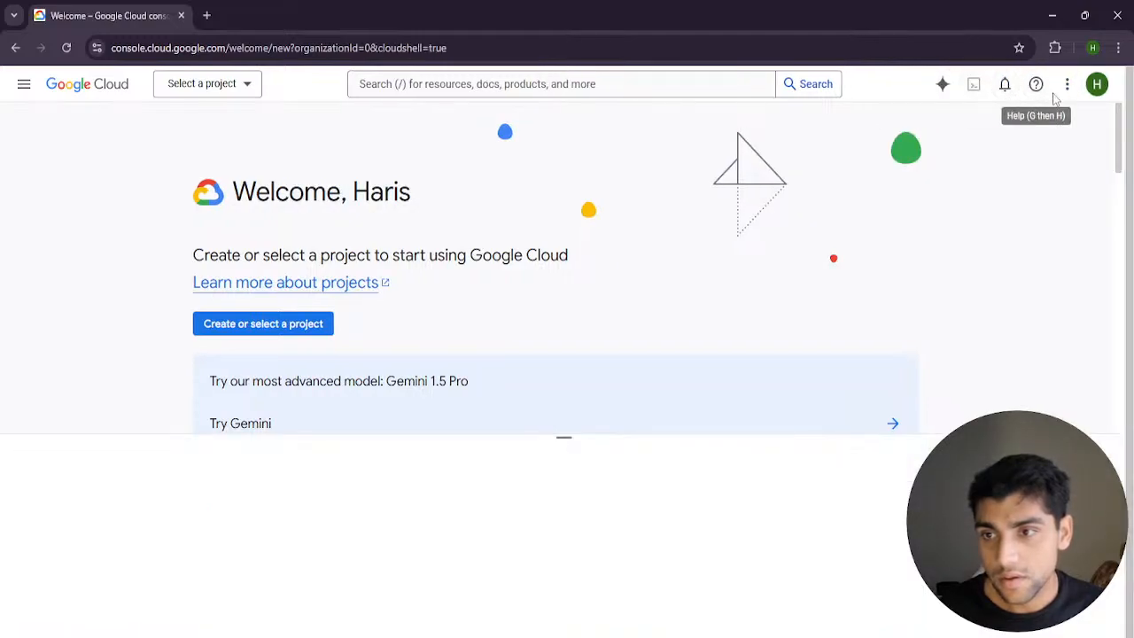
click(1068, 84)
click(1099, 92)
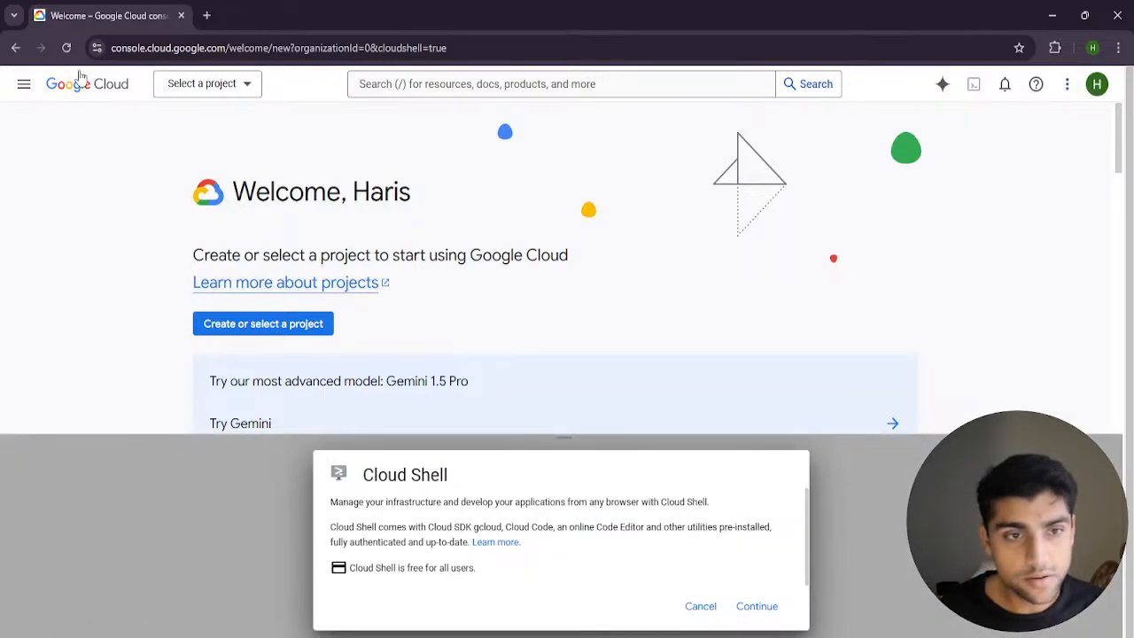
click(196, 95)
click(196, 122)
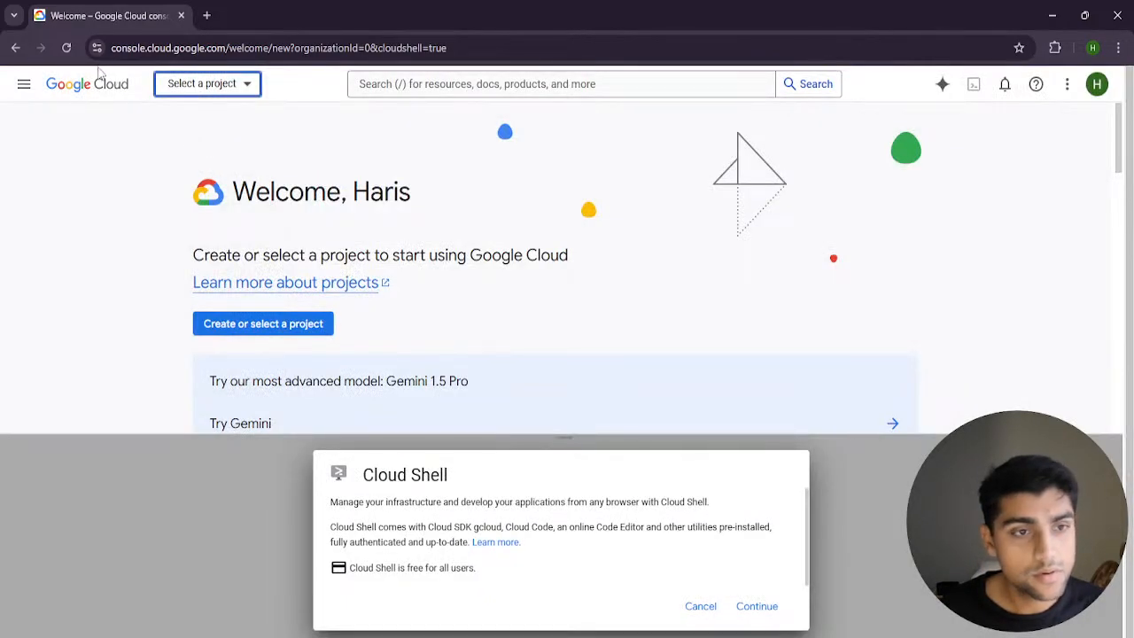
click(202, 94)
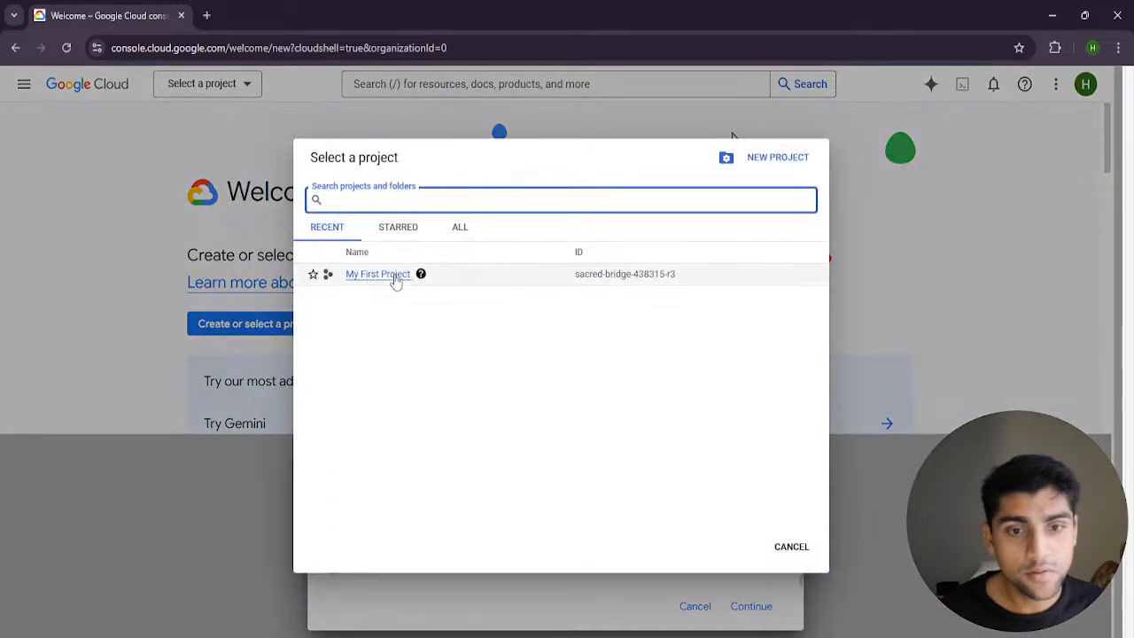
click(392, 281)
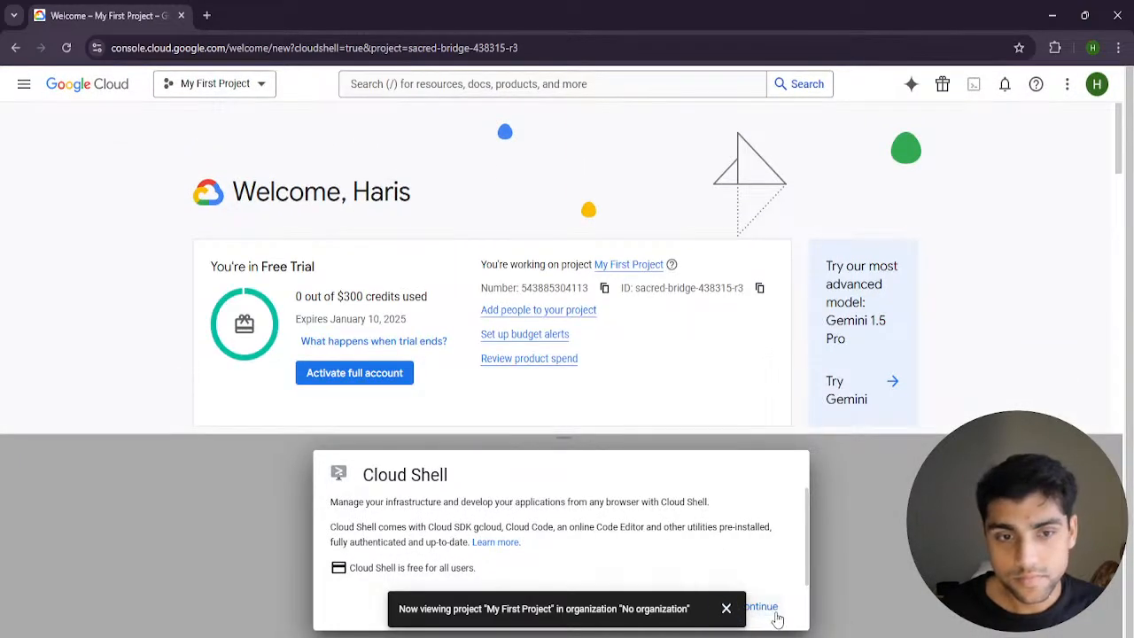
click(762, 607)
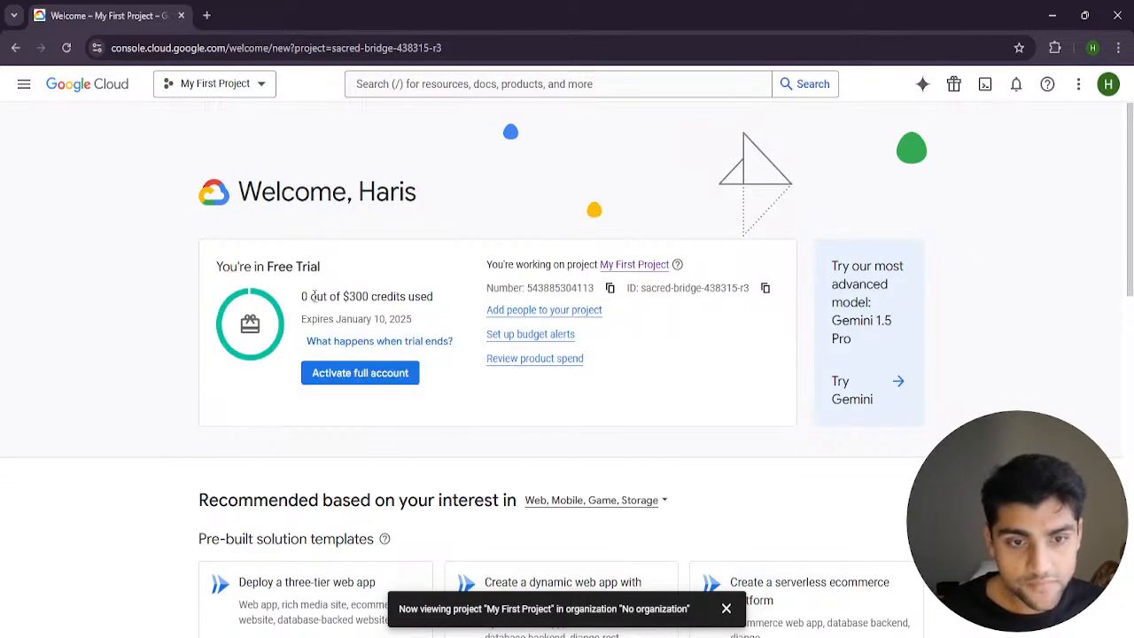
Review the free trial's credits, its expiry date and the explanation of what happens when the trial ends
drag(344, 297, 434, 299)
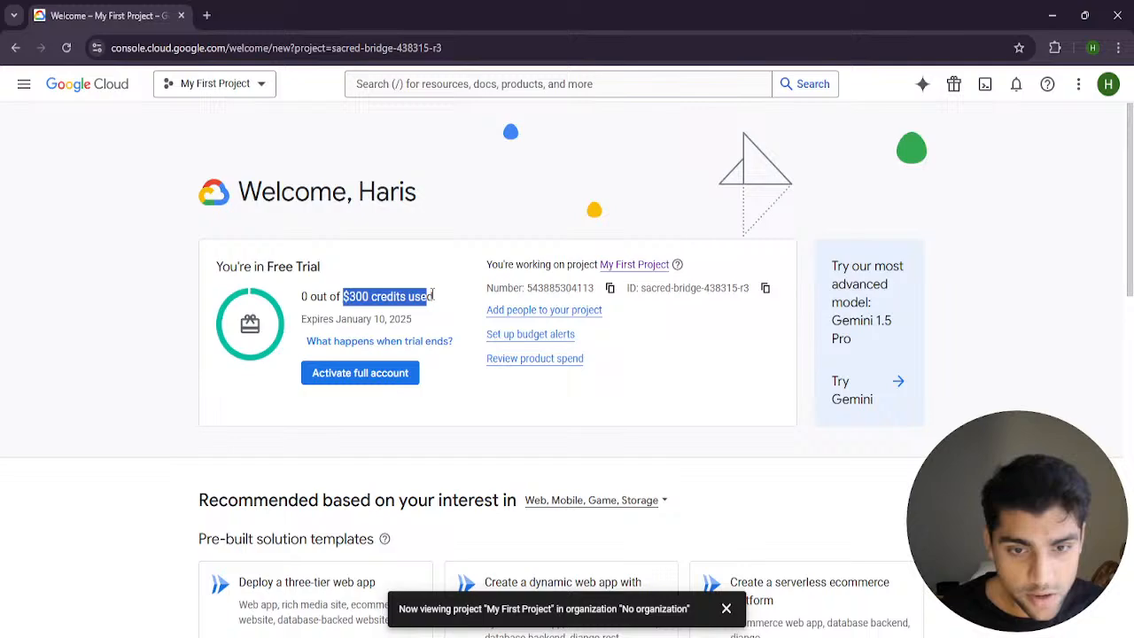
click(301, 322)
drag(301, 323, 410, 346)
mouse_move(409, 346)
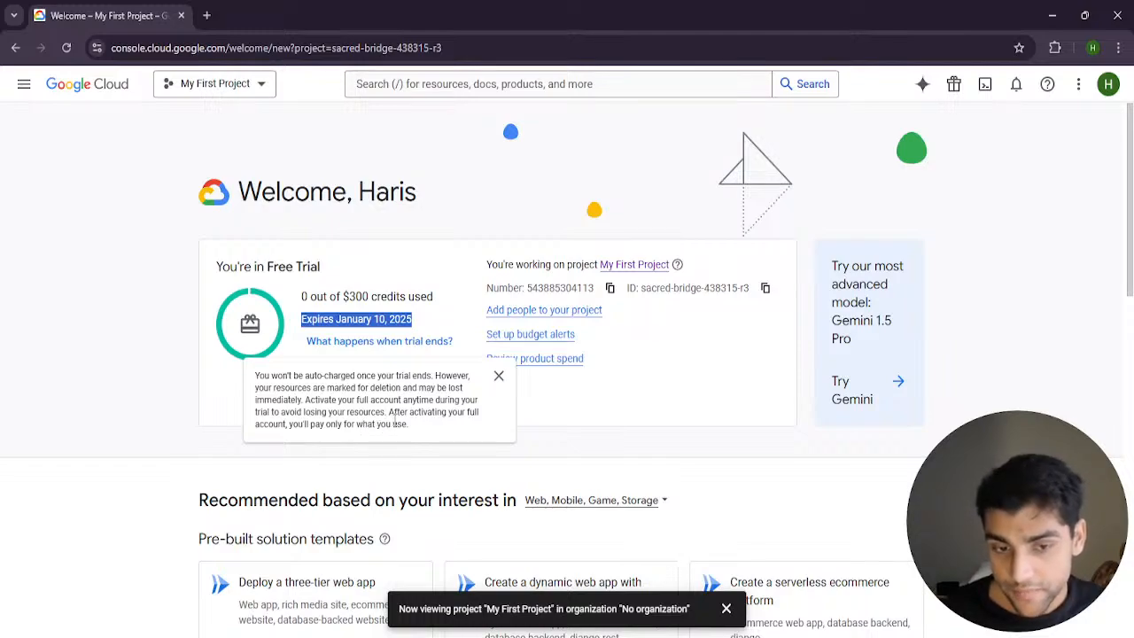
drag(291, 411, 485, 424)
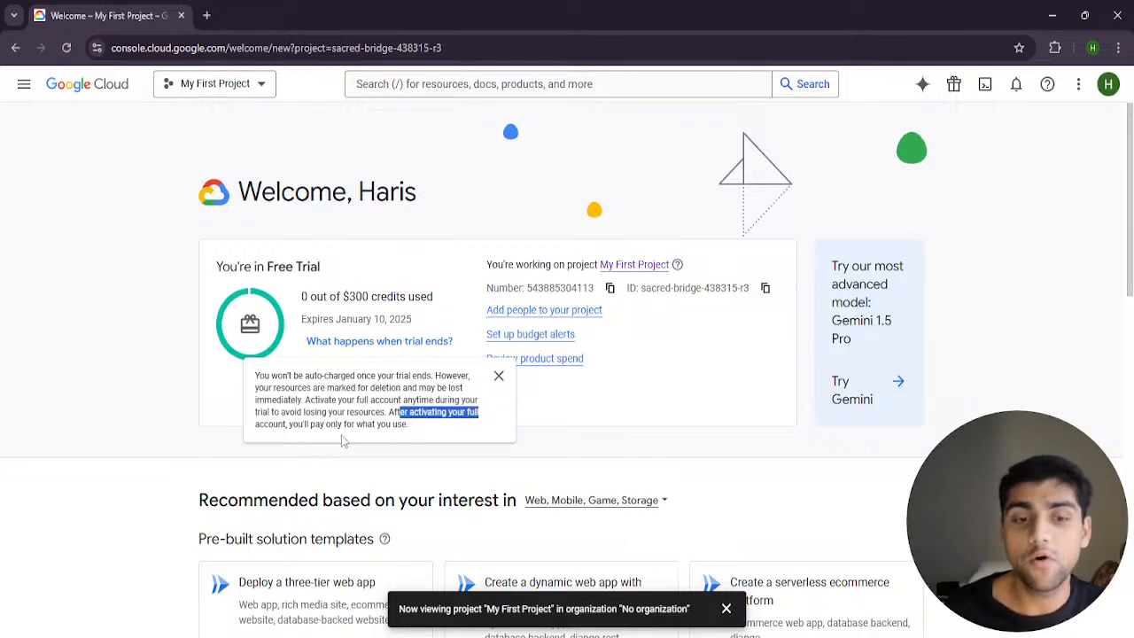
click(499, 376)
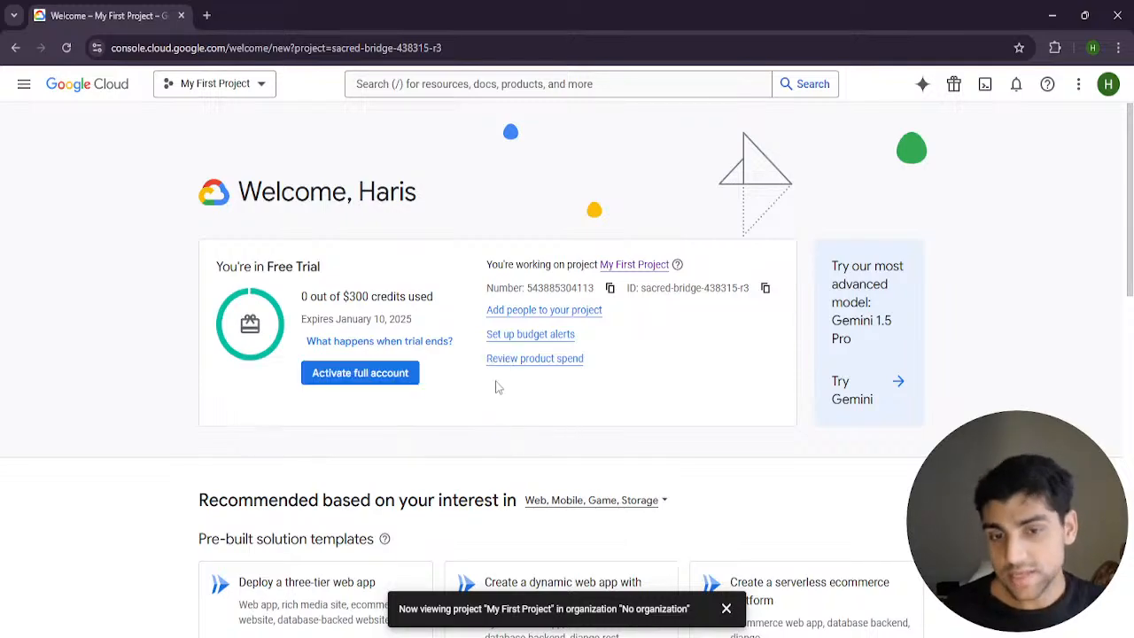
Check the account and billing options available for the project, and dismiss the project notification
click(1108, 83)
click(1073, 88)
click(1074, 86)
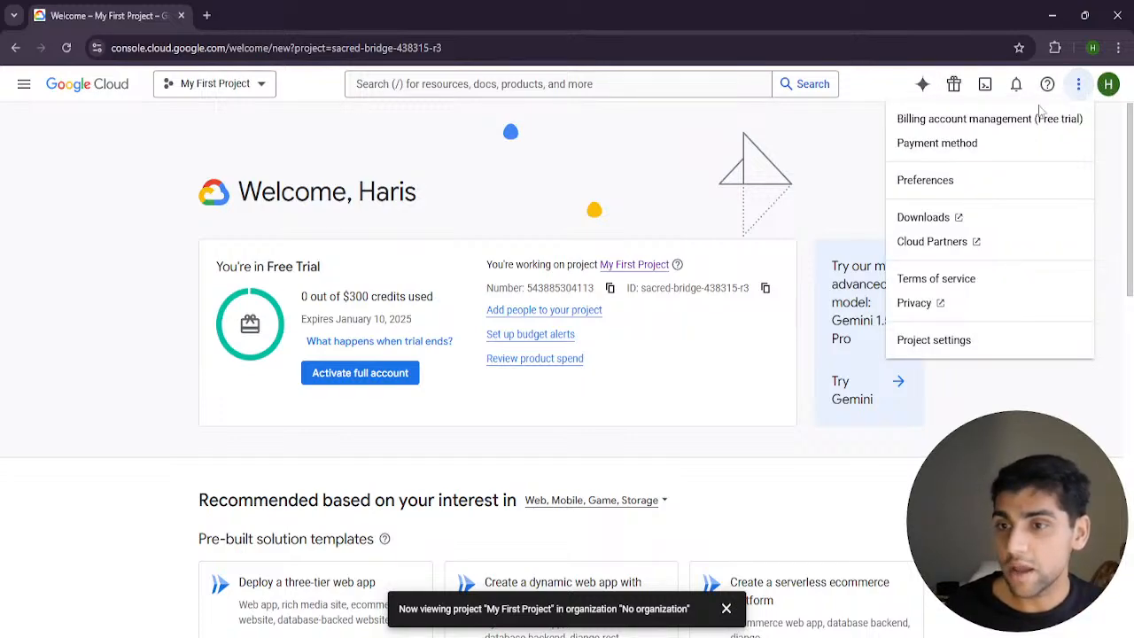
click(940, 472)
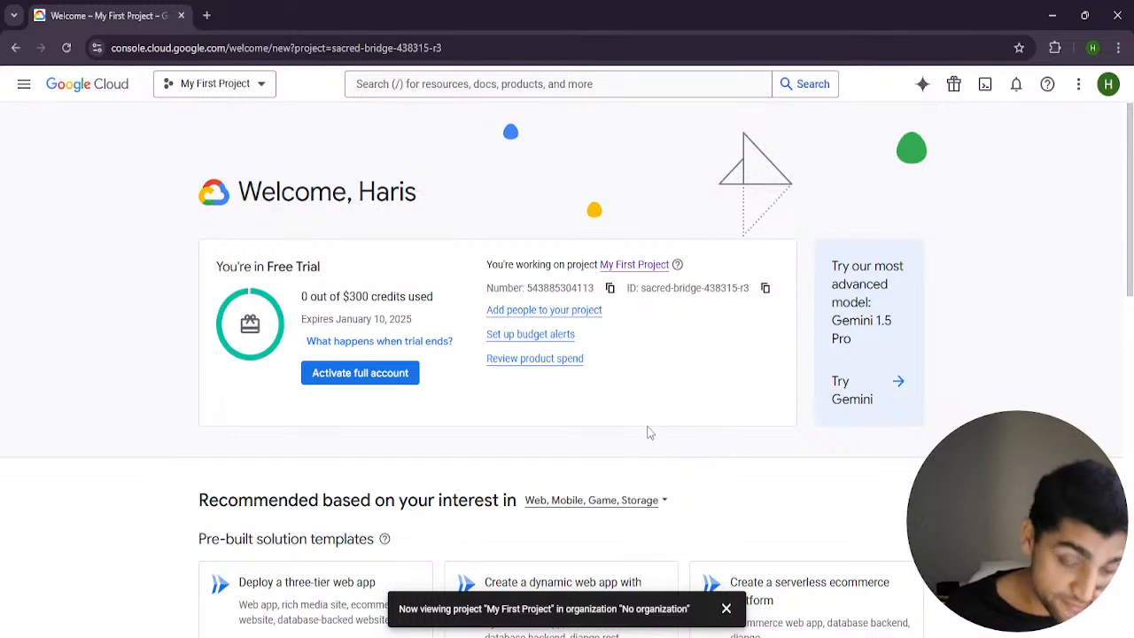
click(726, 608)
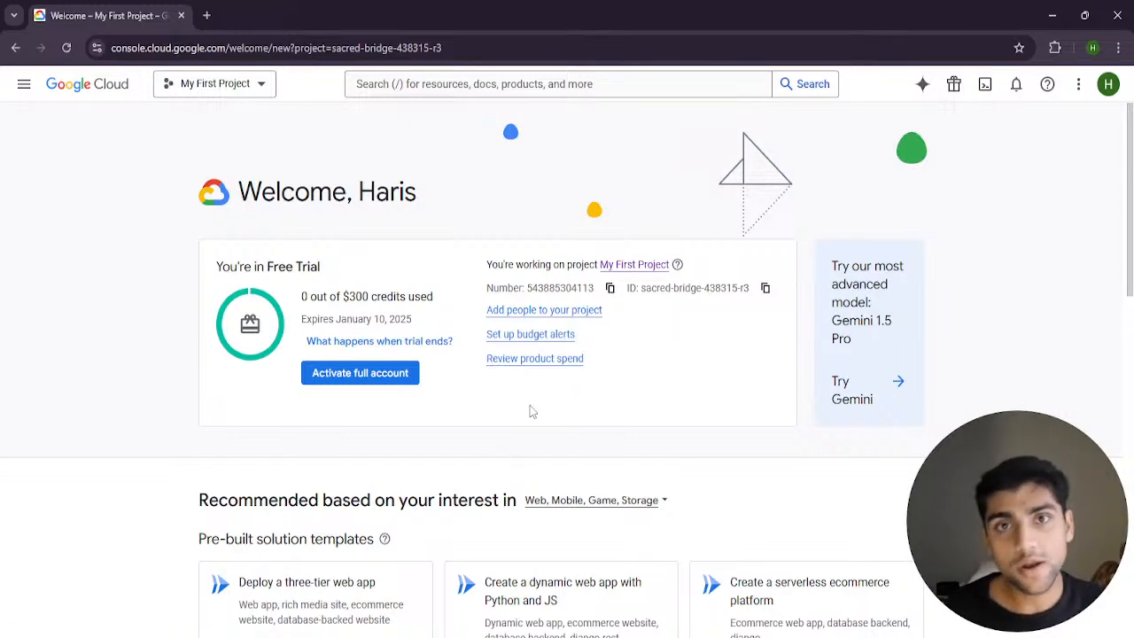
Highlight the free trial's credit usage and expiry date in the project overview
click(420, 343)
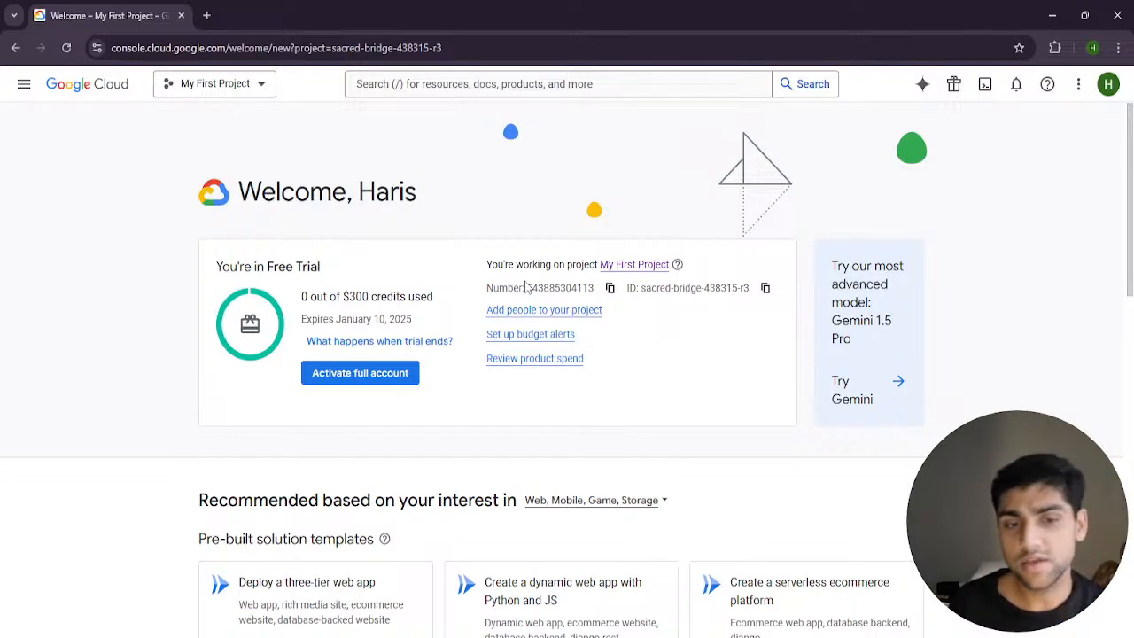
drag(362, 300, 439, 303)
click(286, 299)
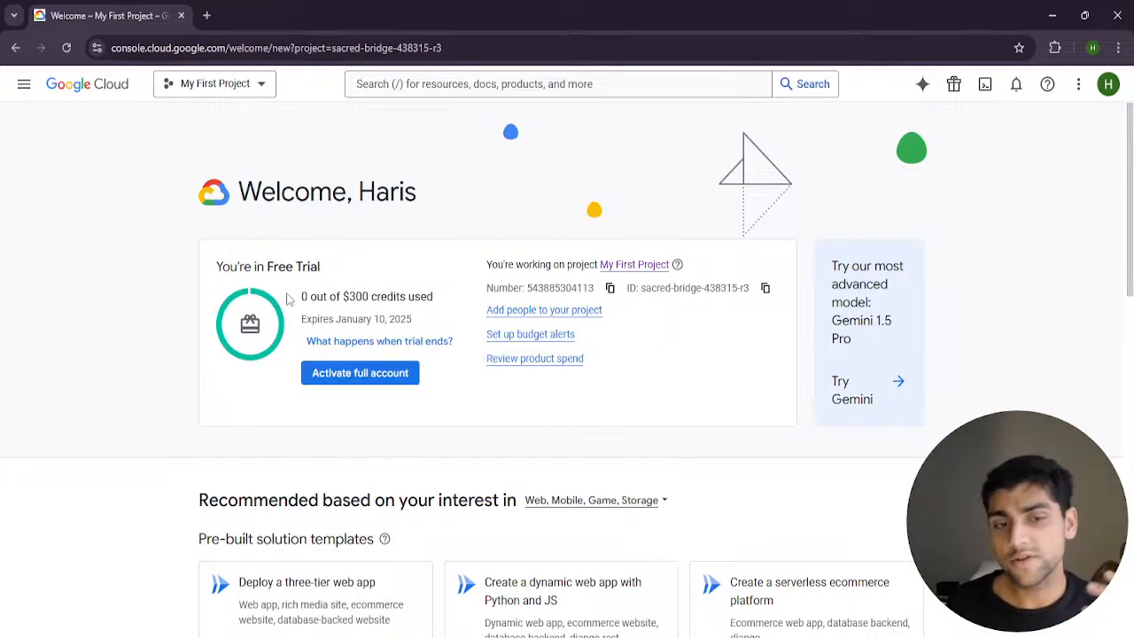
drag(286, 299, 472, 320)
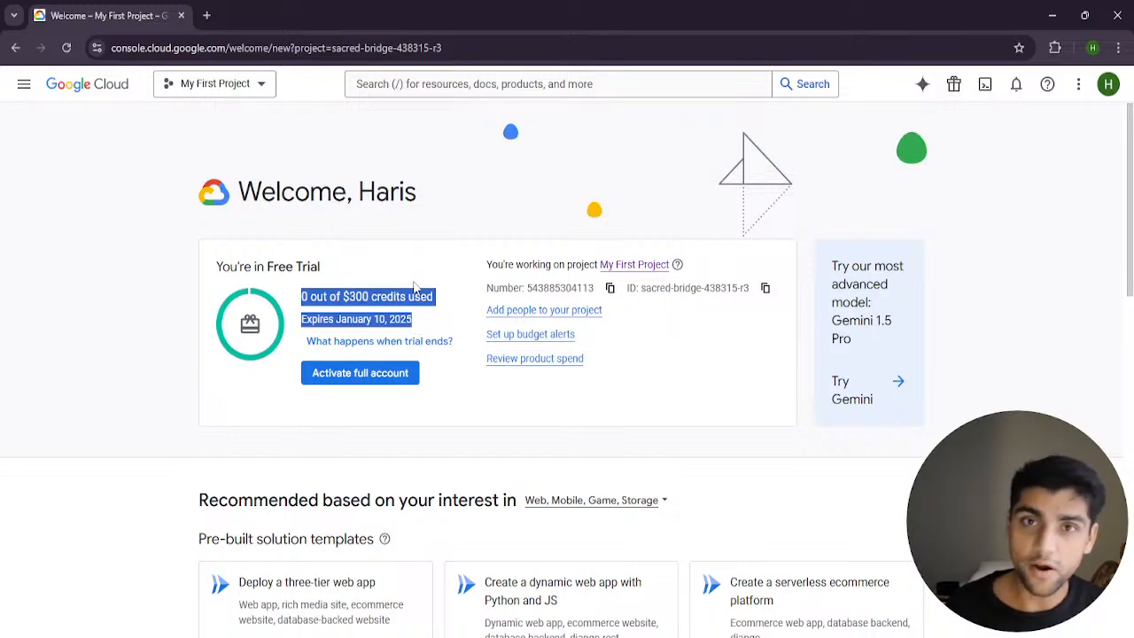
mouse_move(399, 342)
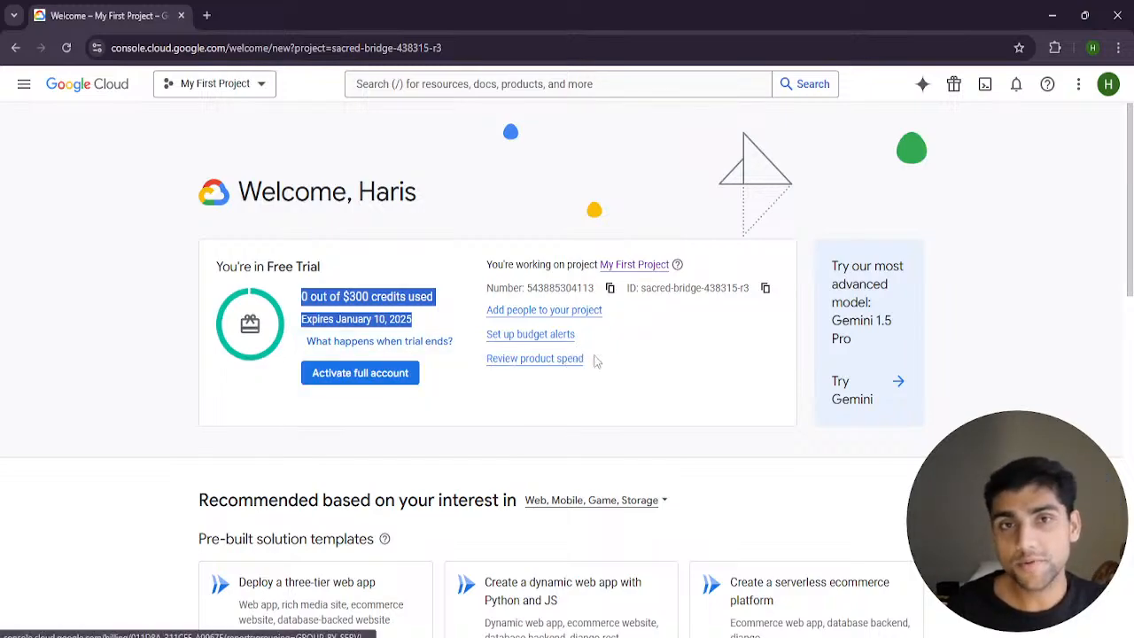
Place the project's console window side by side with the ChatGPT guide again
scroll(720, 409, down, 3)
scroll(750, 410, up, 3)
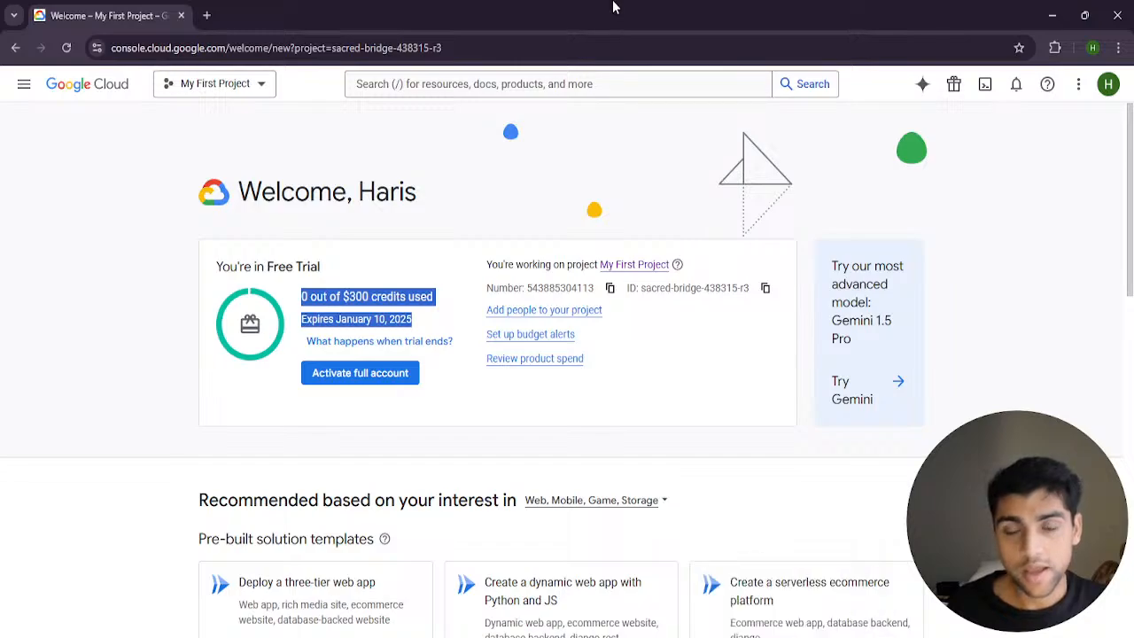
drag(611, 5, 1133, 292)
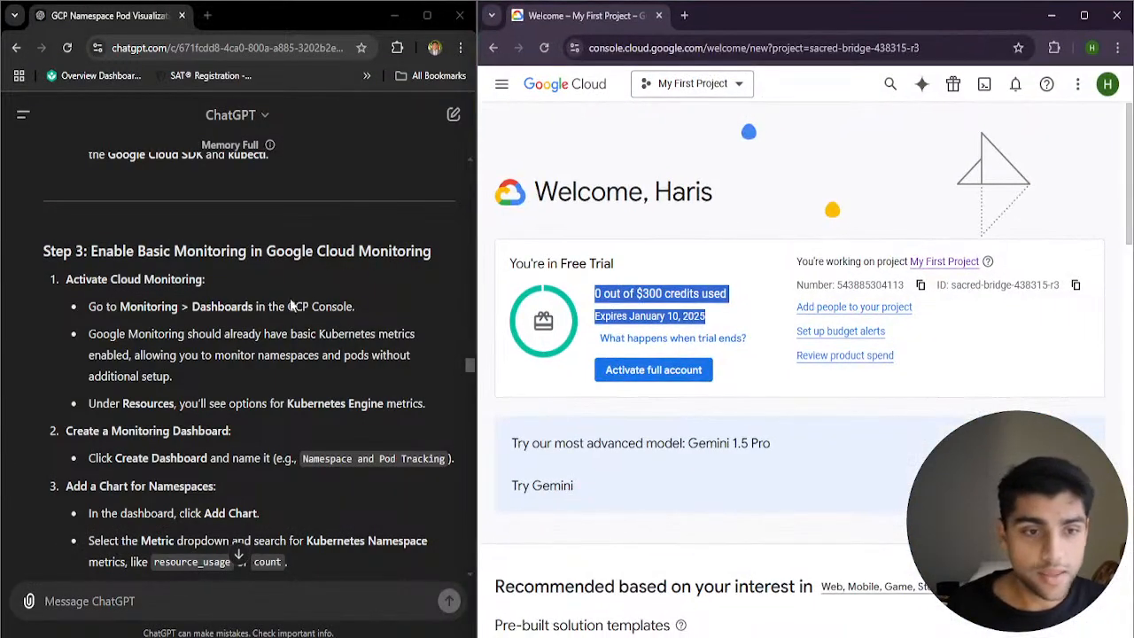
Skim the guide's sections on accessing the cluster, enabling monitoring and adding charts for namespaces and pods
scroll(230, 333, up, 1)
scroll(231, 333, up, 5)
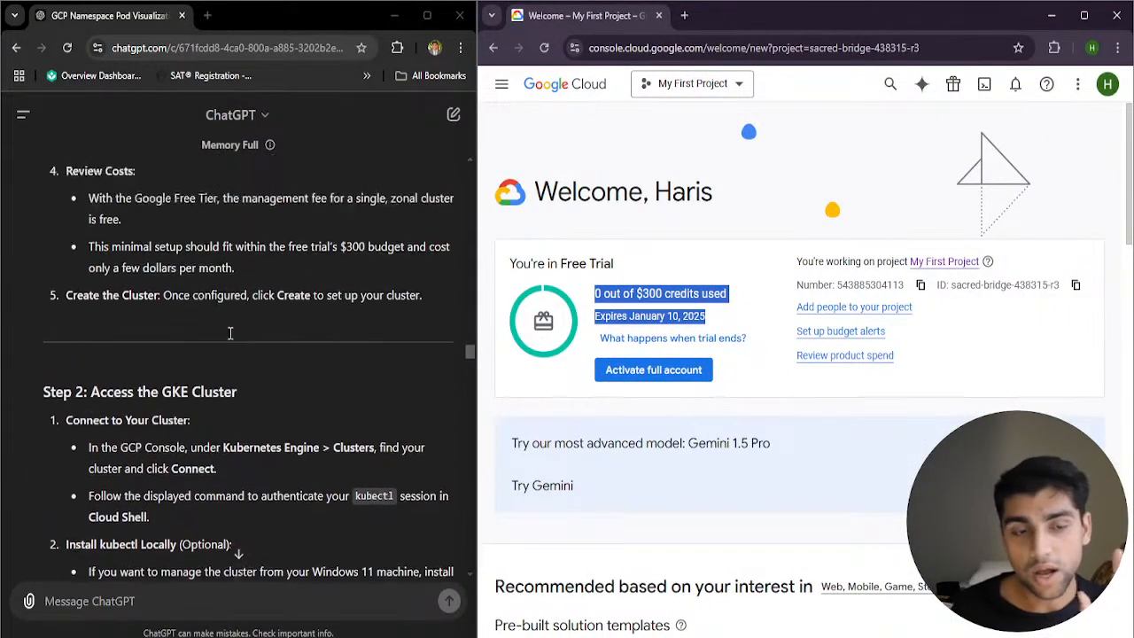
scroll(231, 339, down, 10)
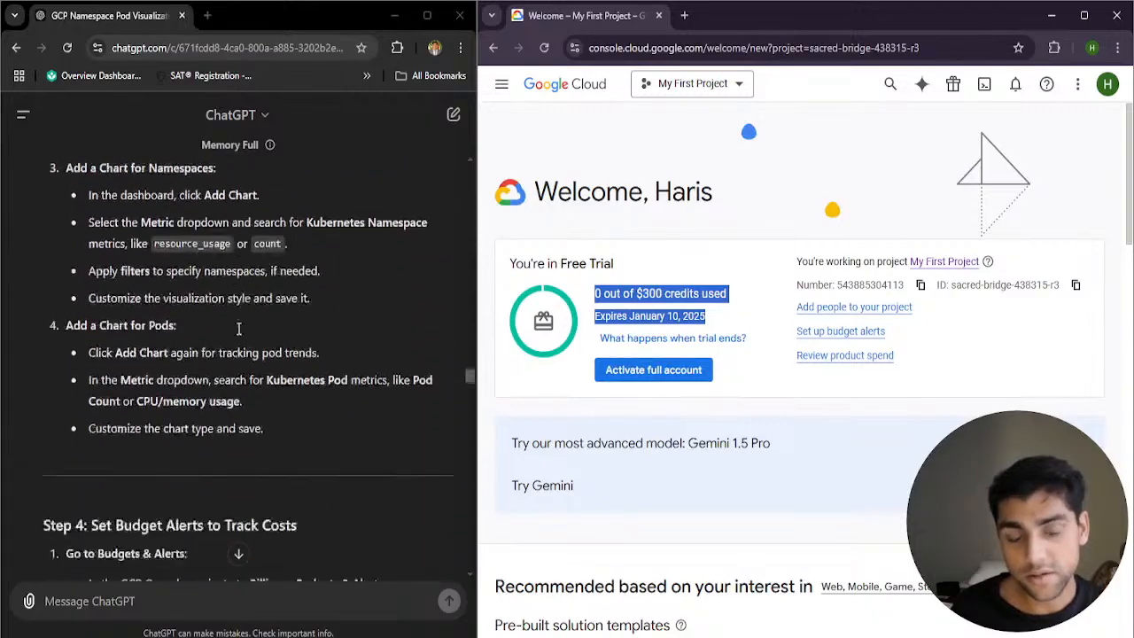
scroll(237, 342, down, 3)
scroll(237, 341, up, 7)
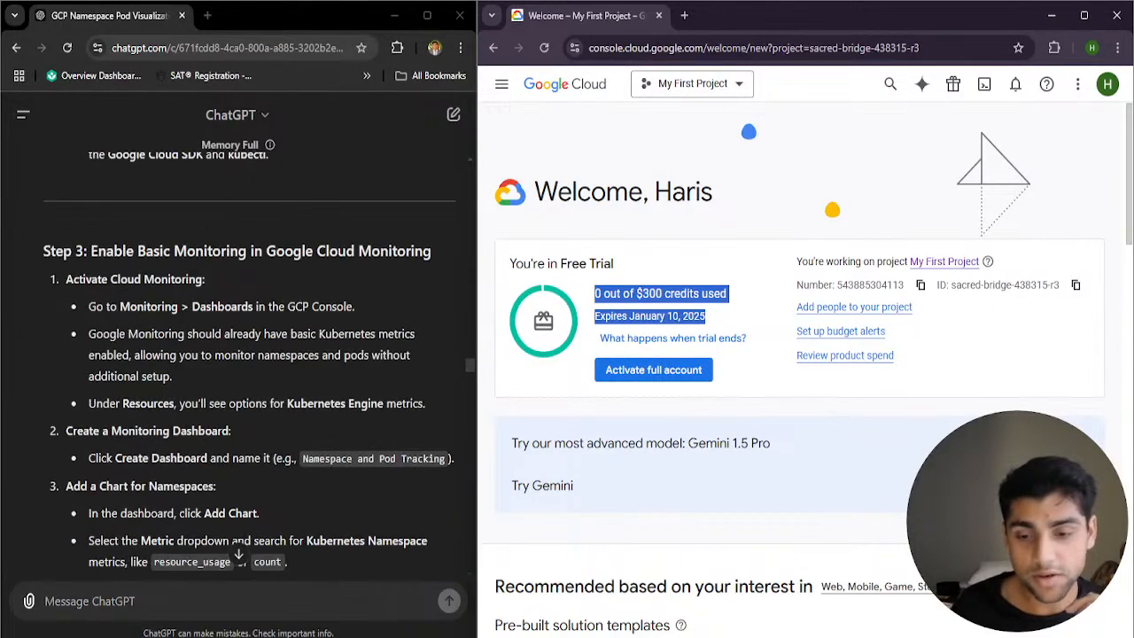
Check the live stream's analytics in YouTube Studio and minimise its window
mouse_move(725, 636)
click(726, 584)
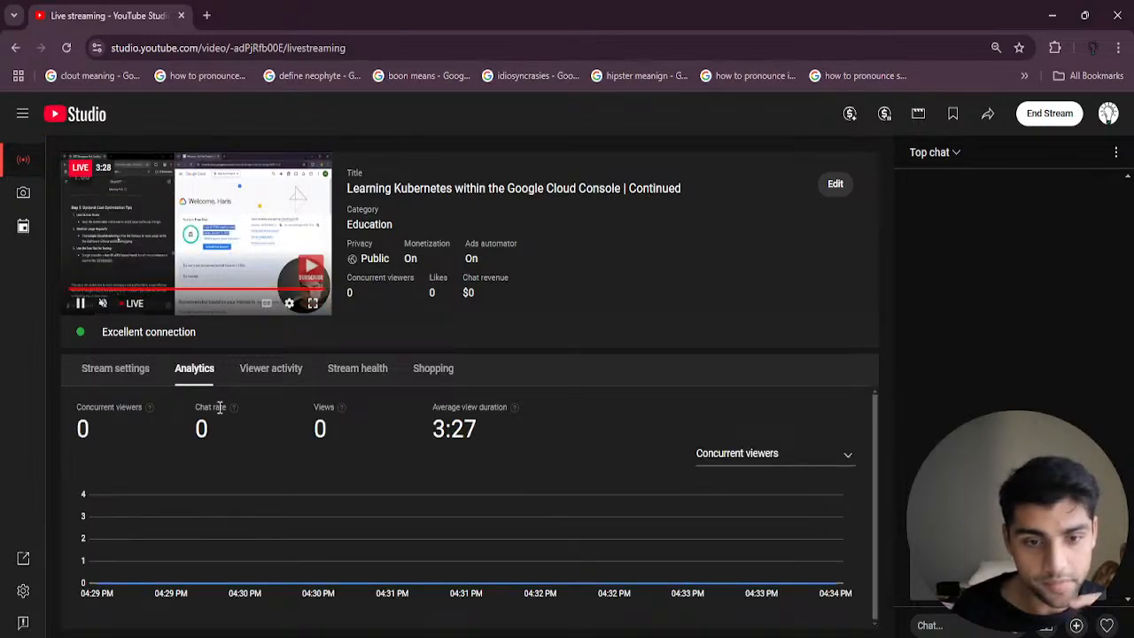
click(1052, 15)
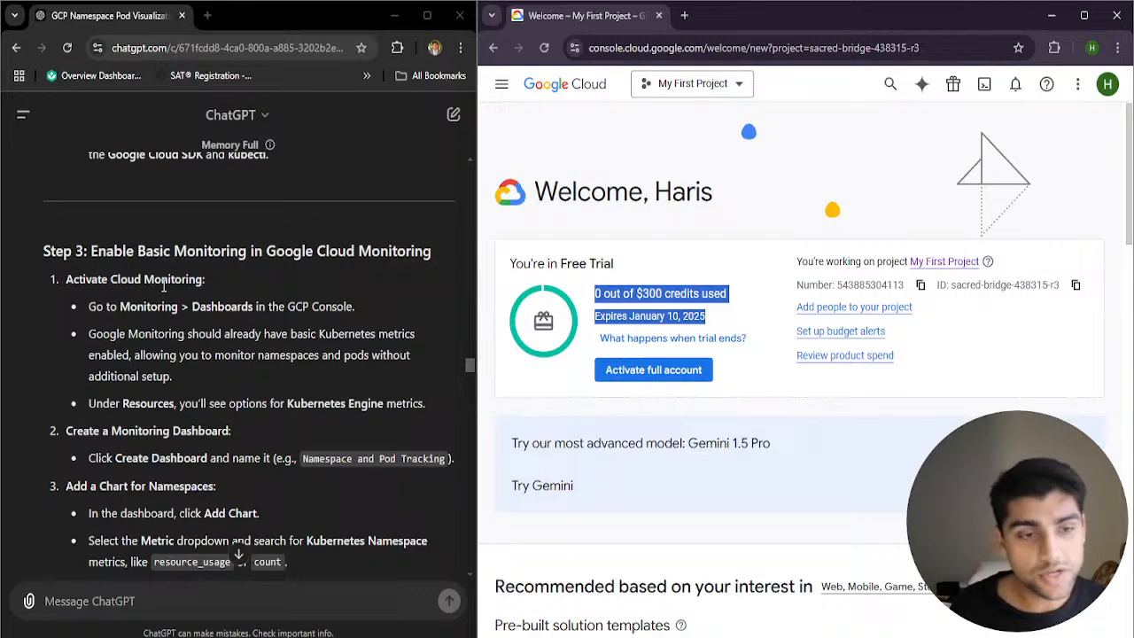
Go back to the guide's Step 1 on setting up a low-cost GKE cluster and clear the console's text highlight
scroll(182, 324, up, 1)
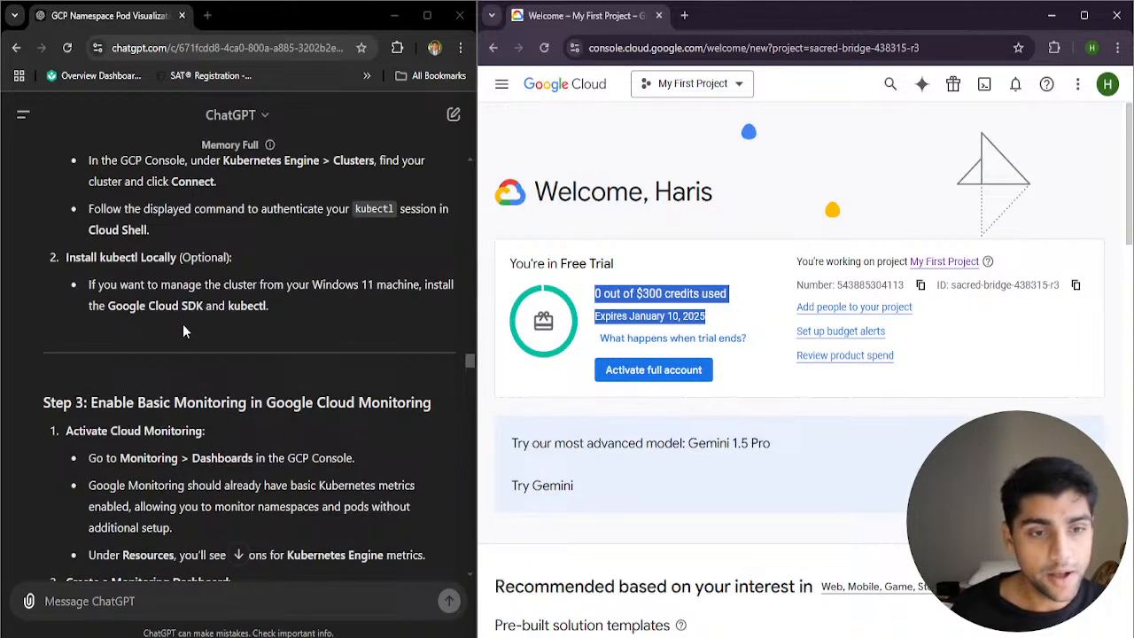
scroll(195, 346, down, 2)
scroll(215, 365, down, 5)
scroll(232, 332, up, 12)
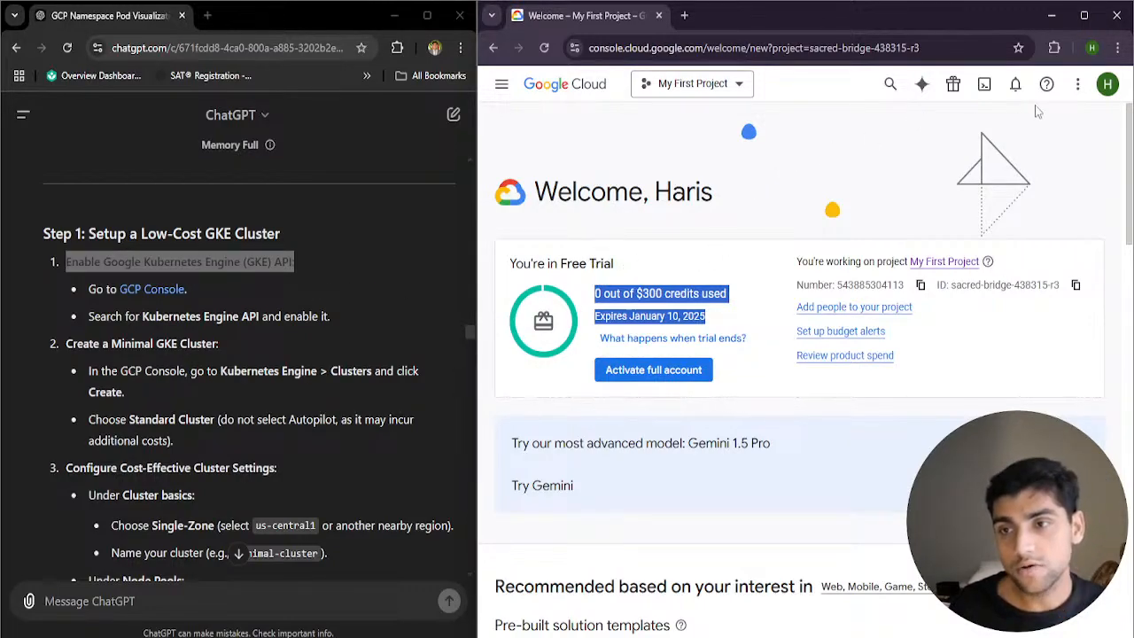
click(816, 142)
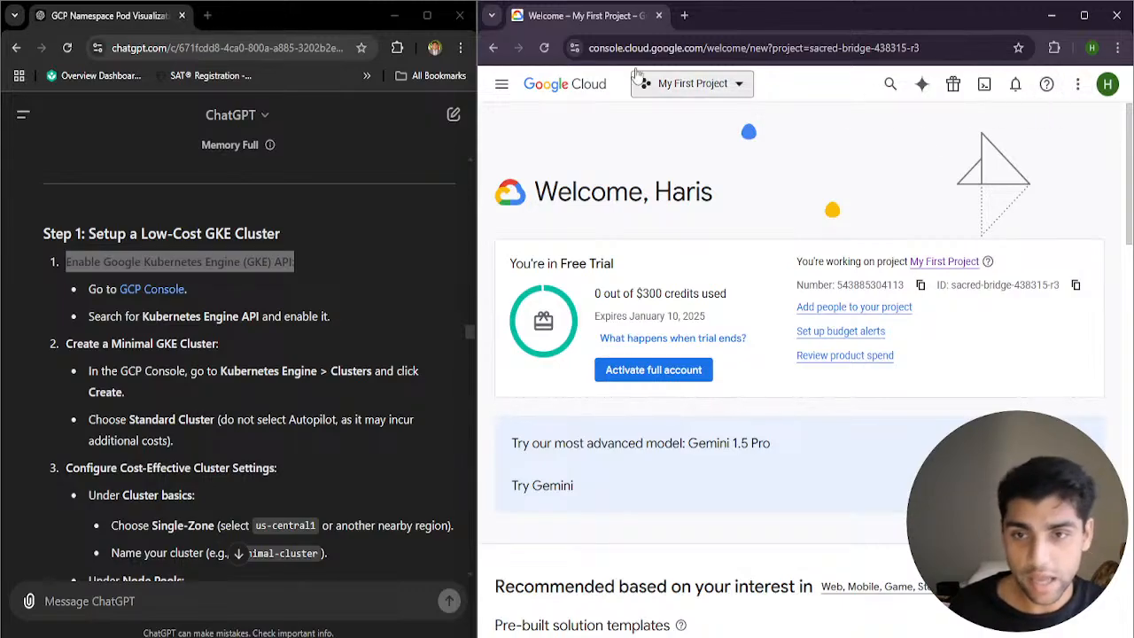
Search the Google Cloud console for "Kubernete Engine API" and open the Kubernetes Engine API product page
click(891, 86)
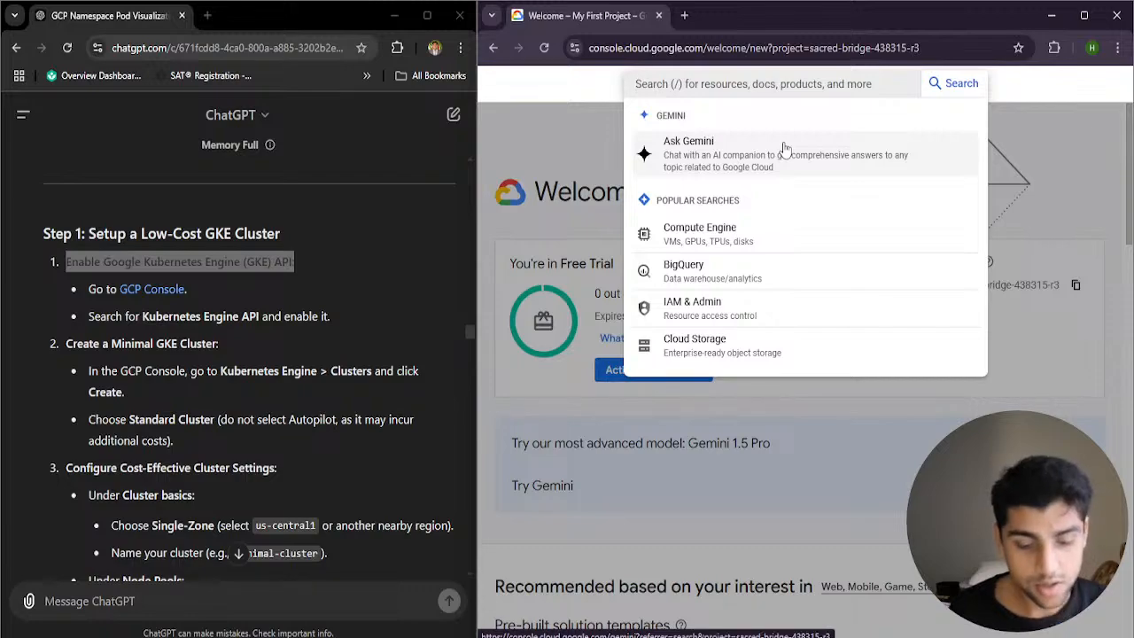
text(Google cloud storage)
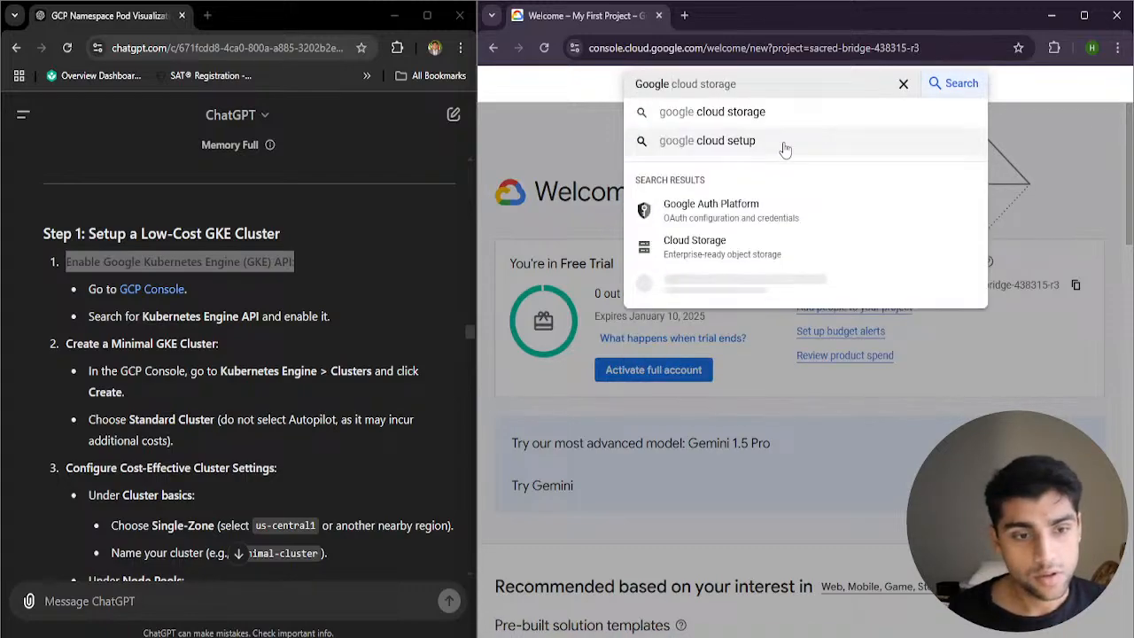
key(ctrl+BackSpace)
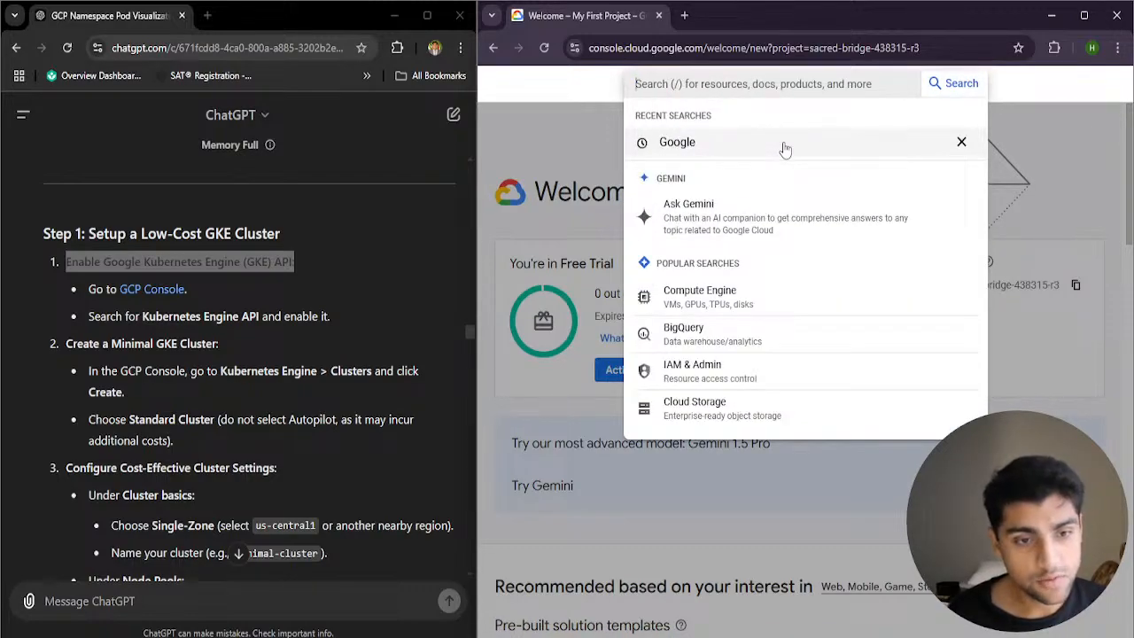
text(Kube)
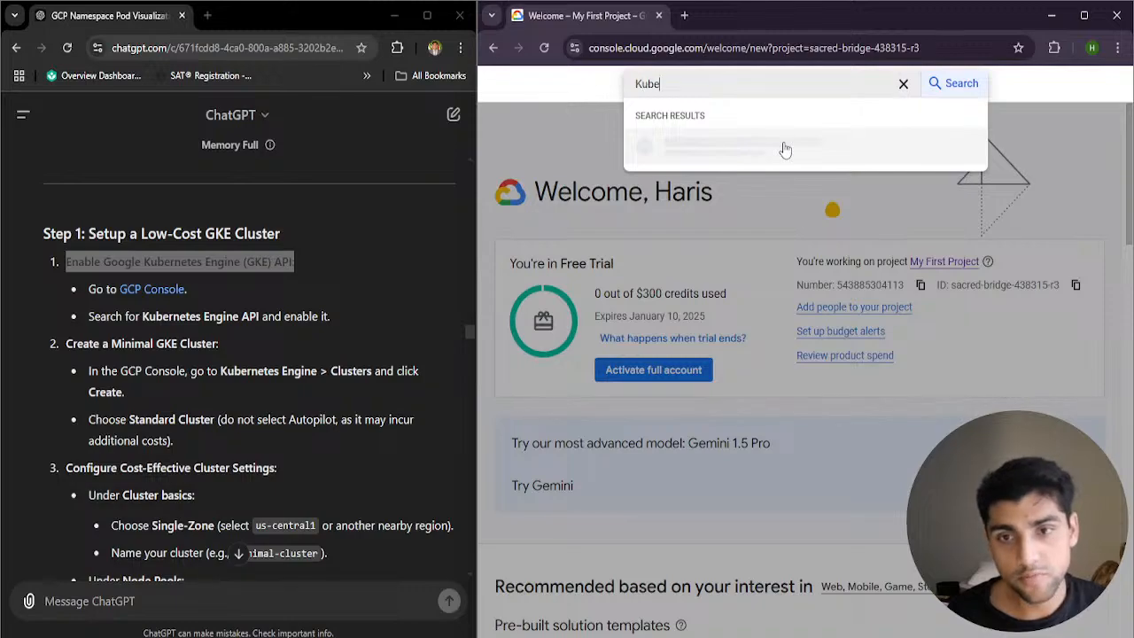
text(rnete)
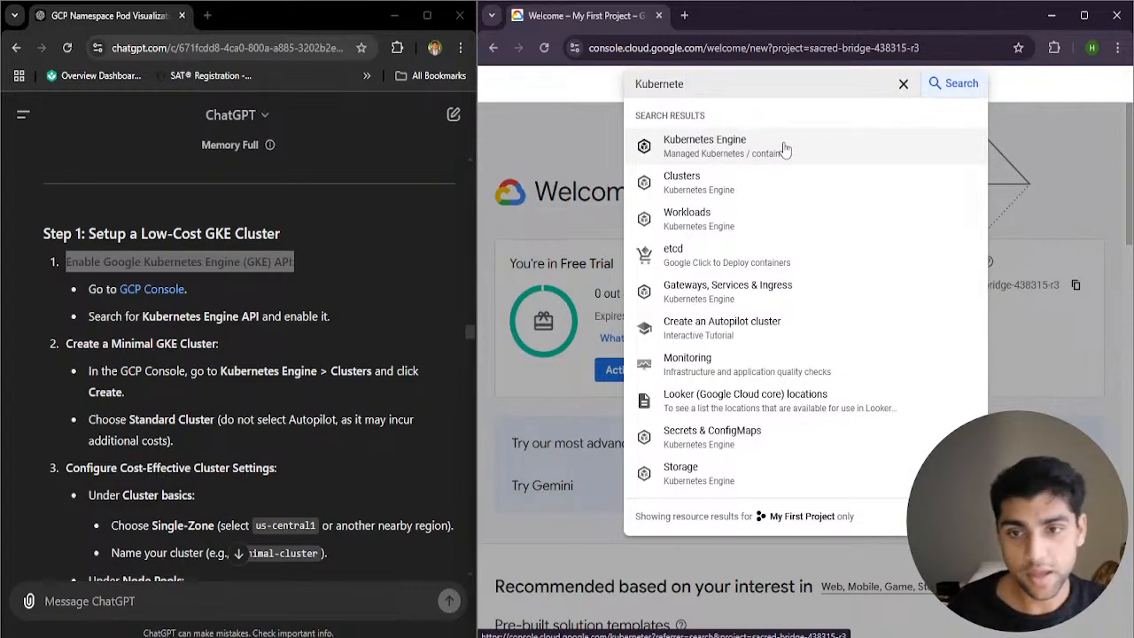
text( Engine API)
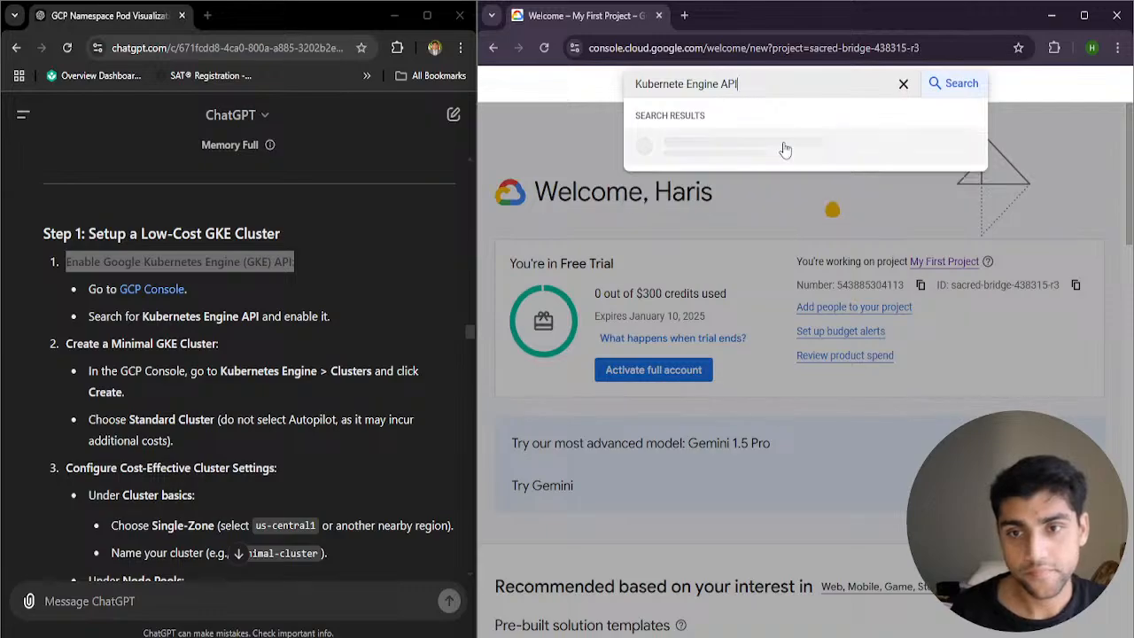
key(Return)
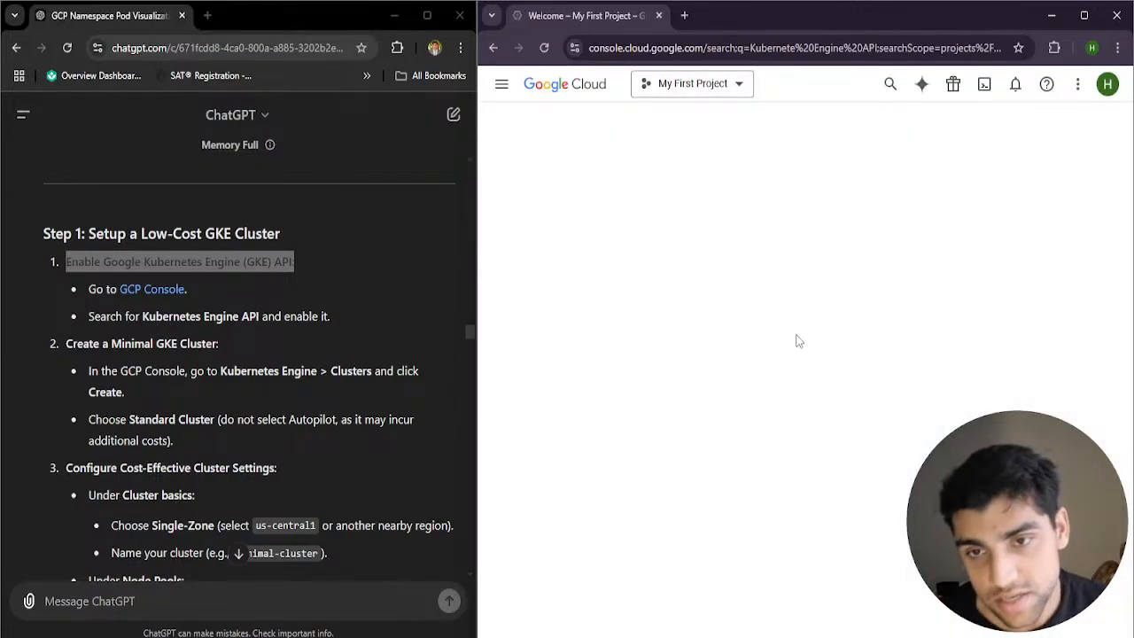
click(632, 365)
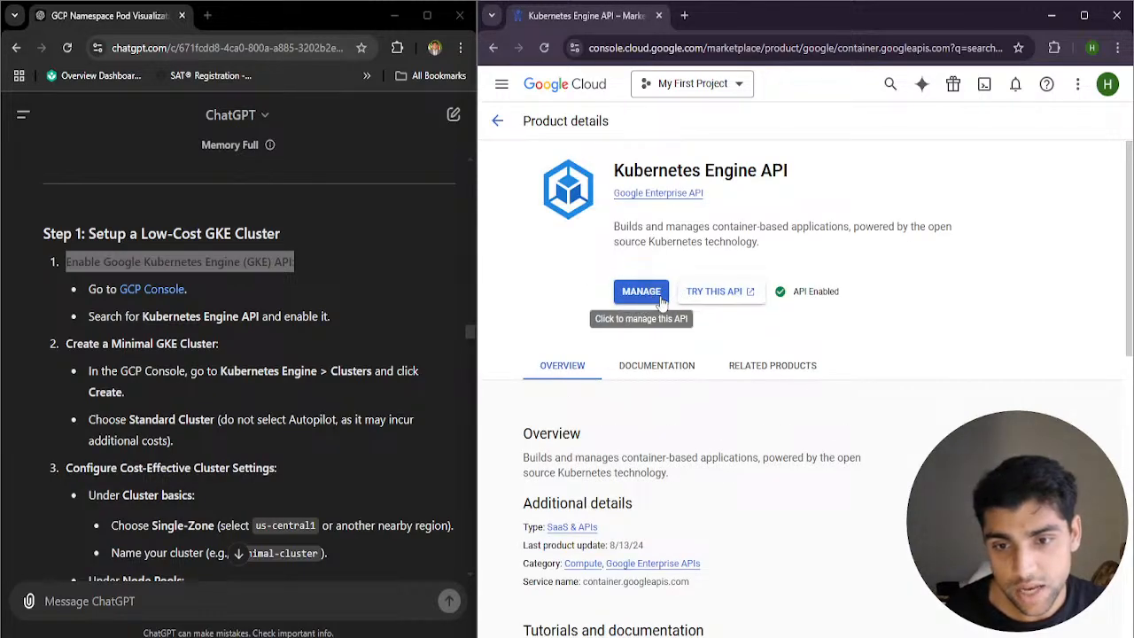
Review the Kubernetes Engine API's description and whether the API is enabled
drag(608, 236, 986, 272)
click(688, 245)
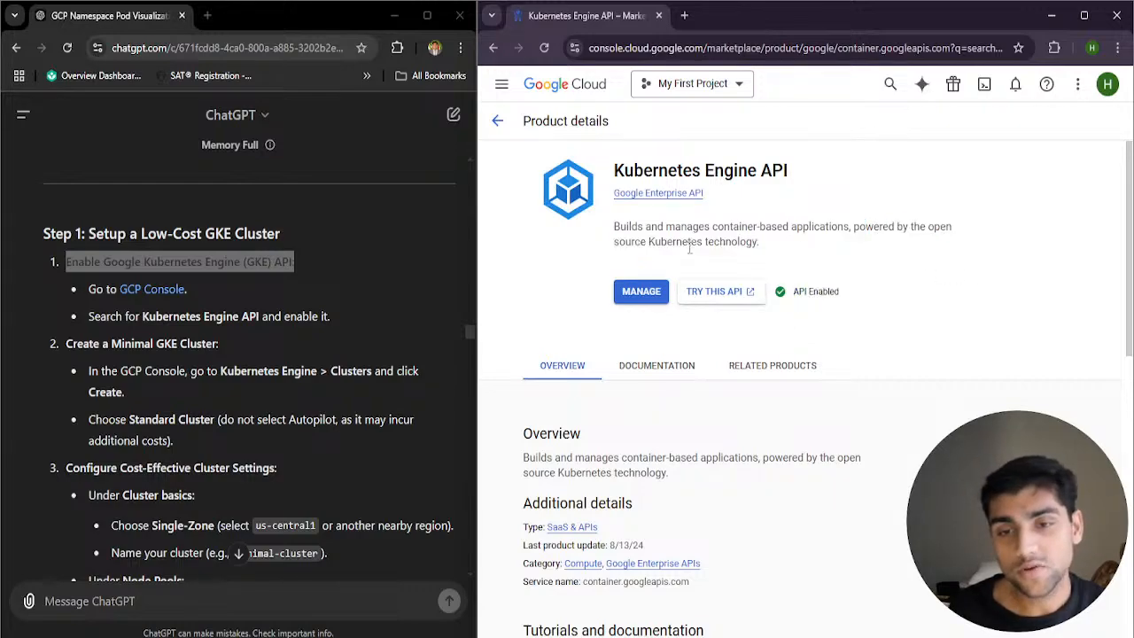
drag(753, 243, 772, 253)
drag(810, 291, 866, 298)
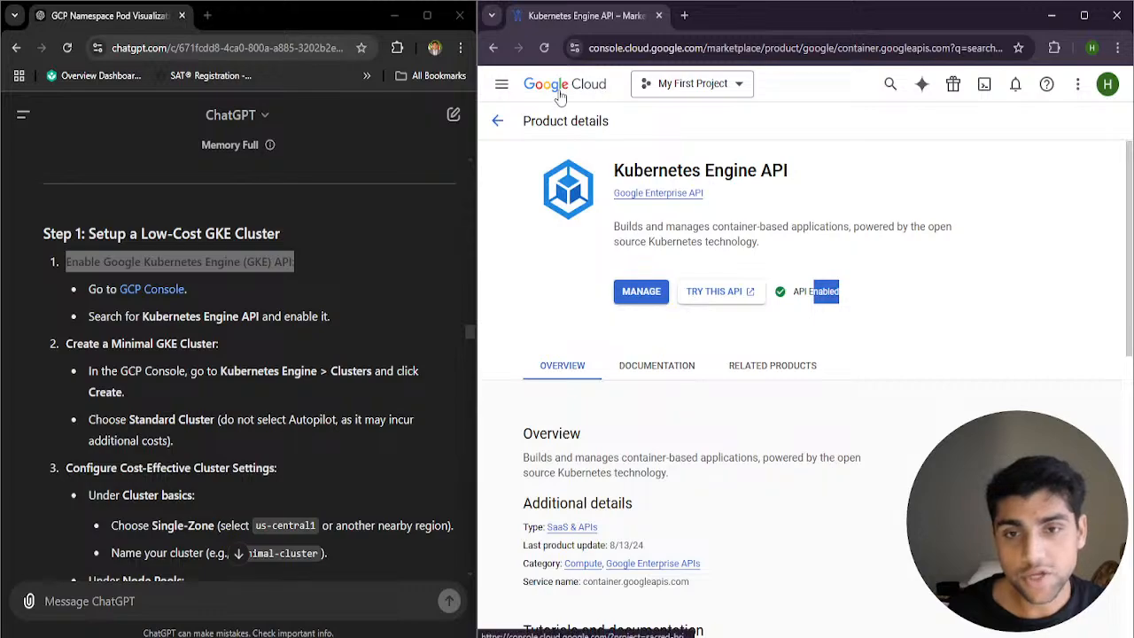
Highlight the guide's instruction for creating a minimal GKE cluster and open the Clusters page of Kubernetes Engine
scroll(78, 359, down, 1)
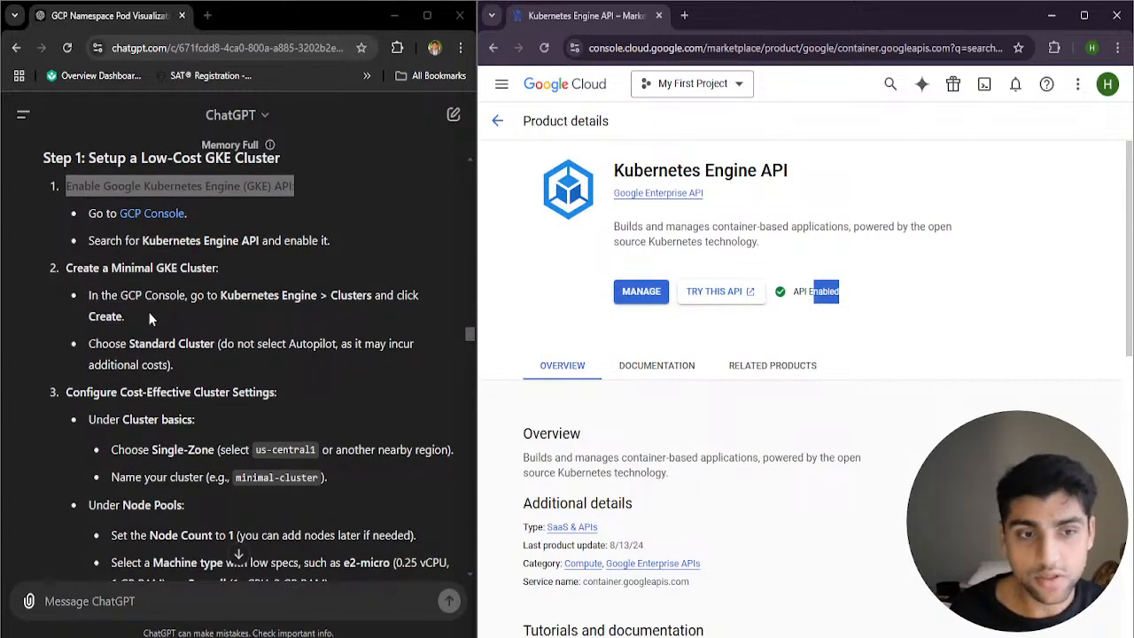
drag(149, 319, 158, 295)
click(502, 84)
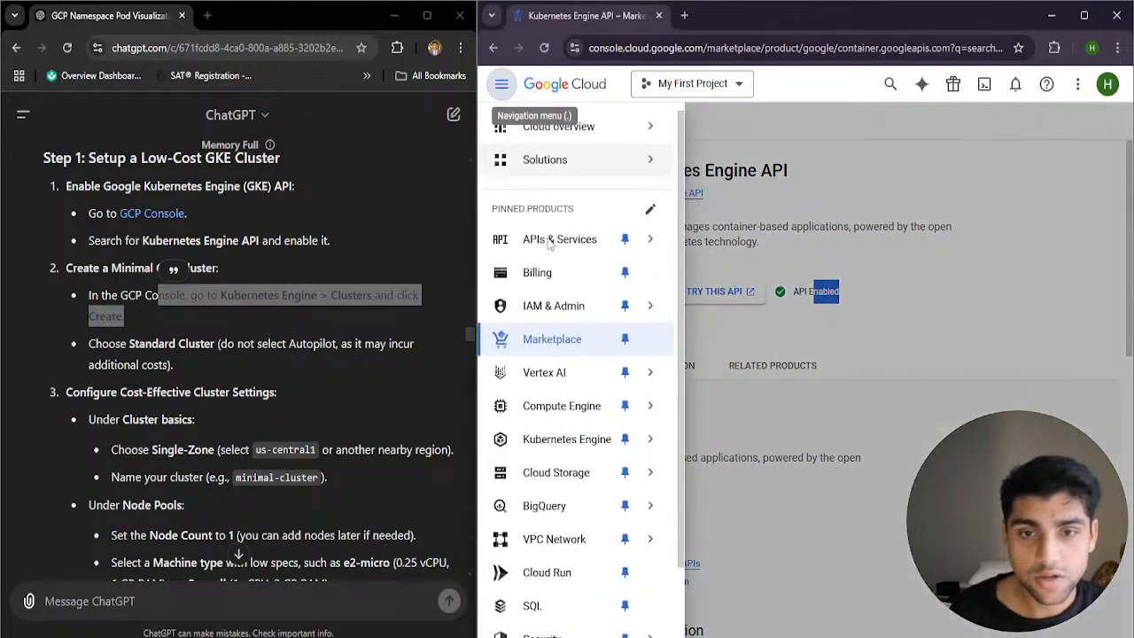
scroll(577, 449, down, 1)
mouse_move(584, 387)
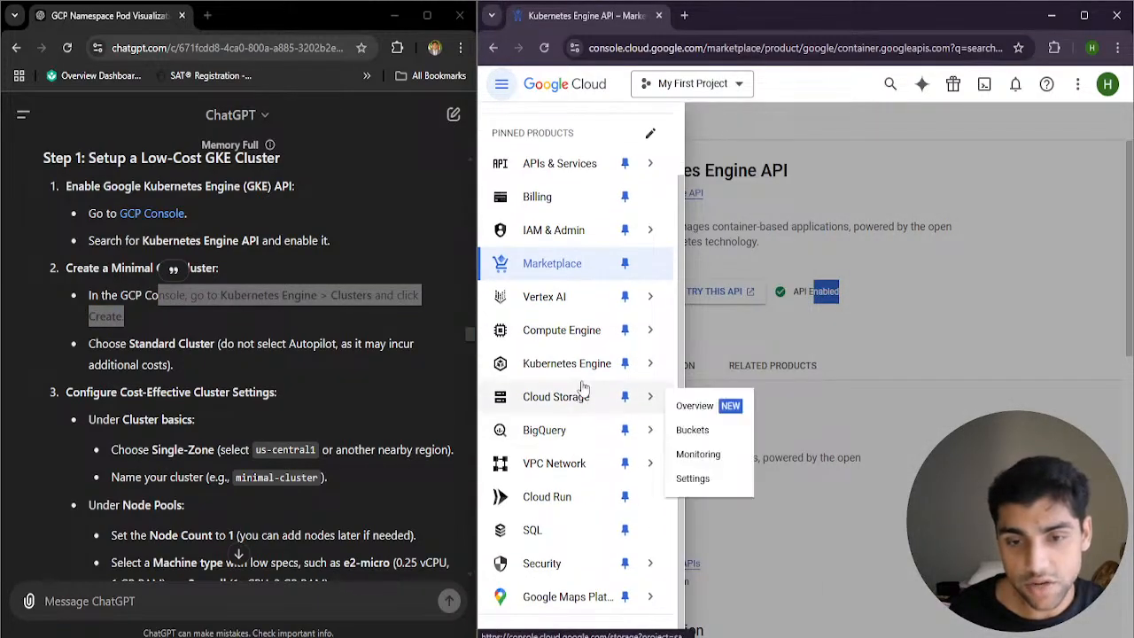
mouse_move(620, 365)
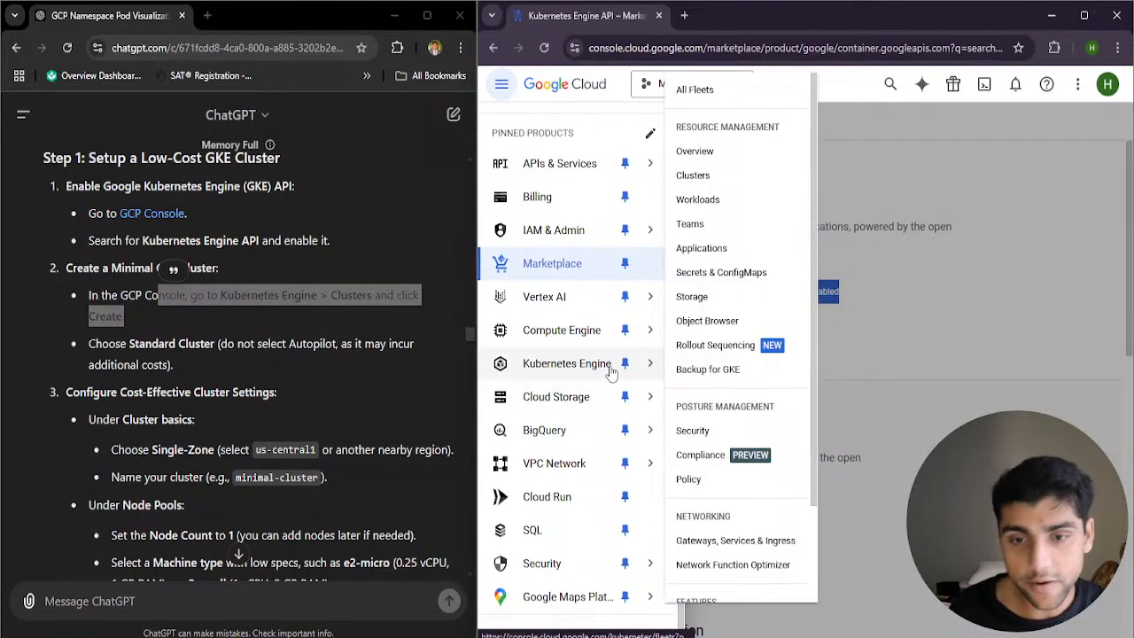
click(742, 184)
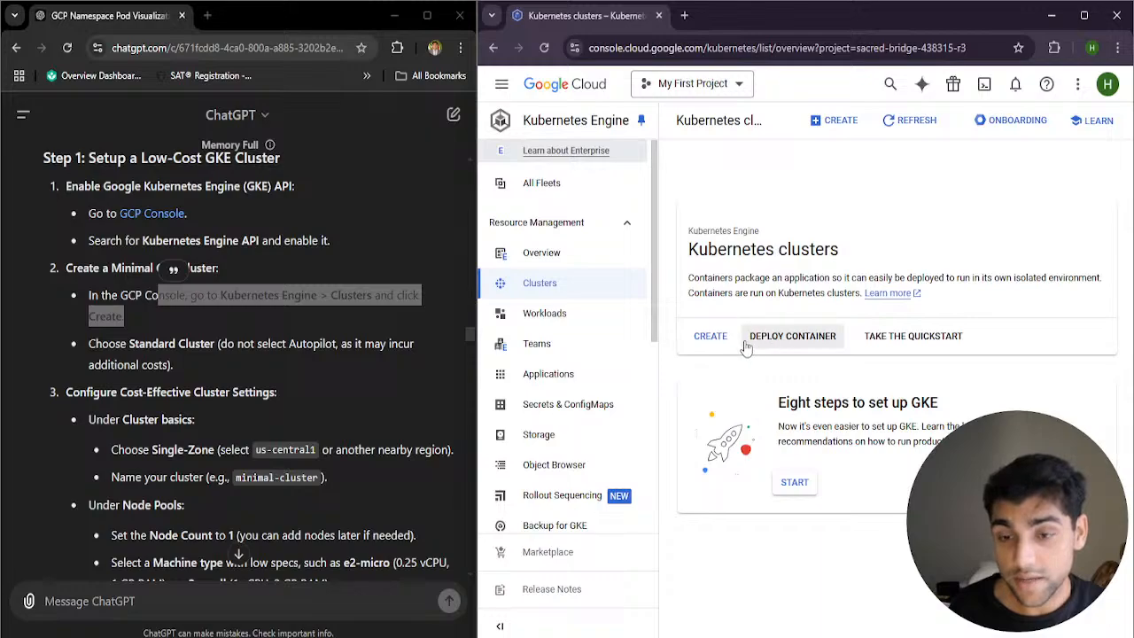
Read the Kubernetes clusters description, highlighting its text on containers, and start creating a new cluster
drag(690, 278, 767, 290)
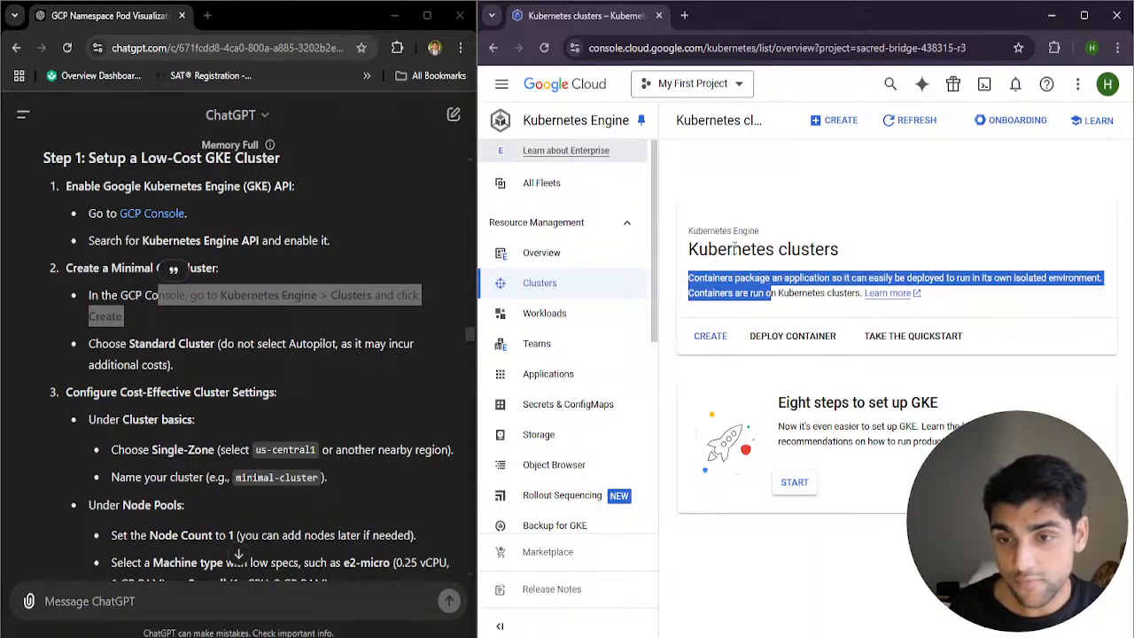
click(767, 292)
drag(816, 278, 1083, 286)
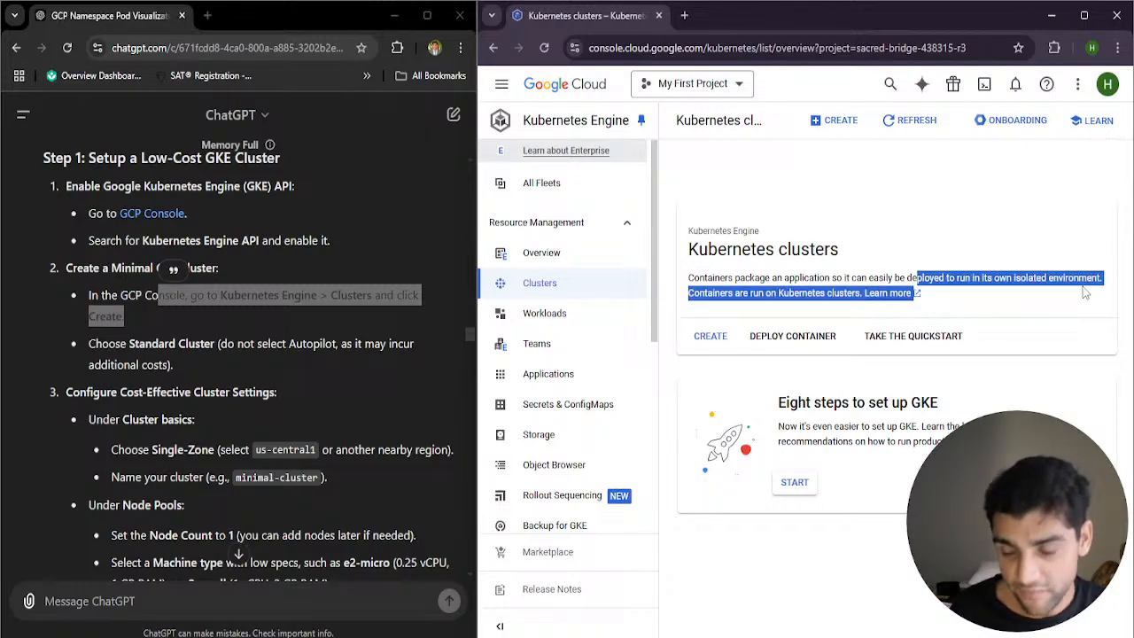
drag(689, 294, 783, 300)
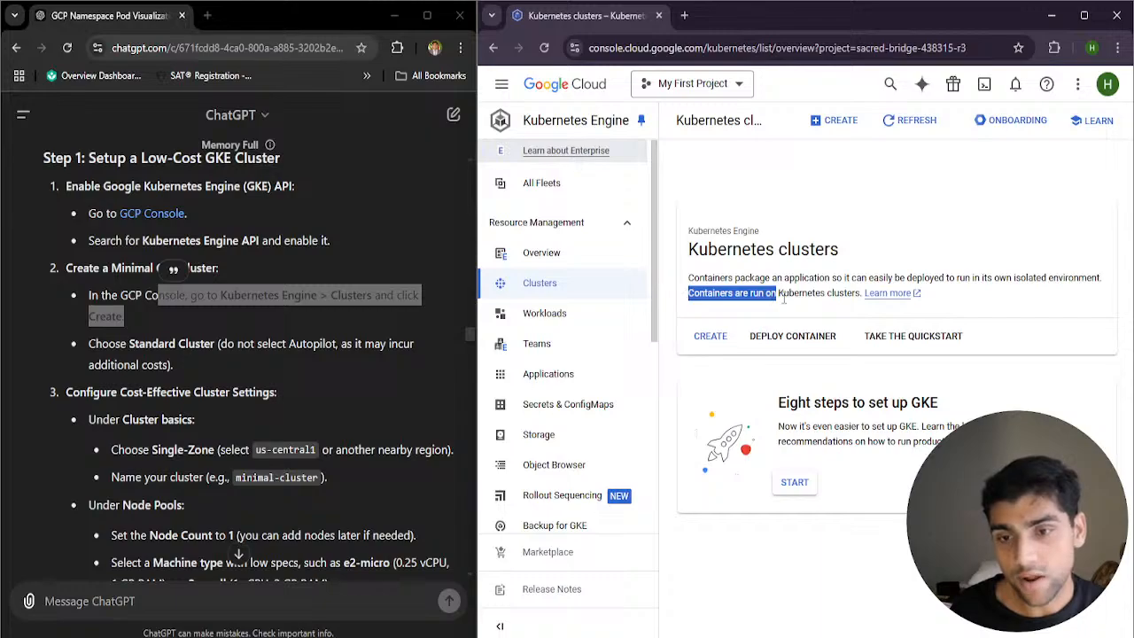
click(710, 337)
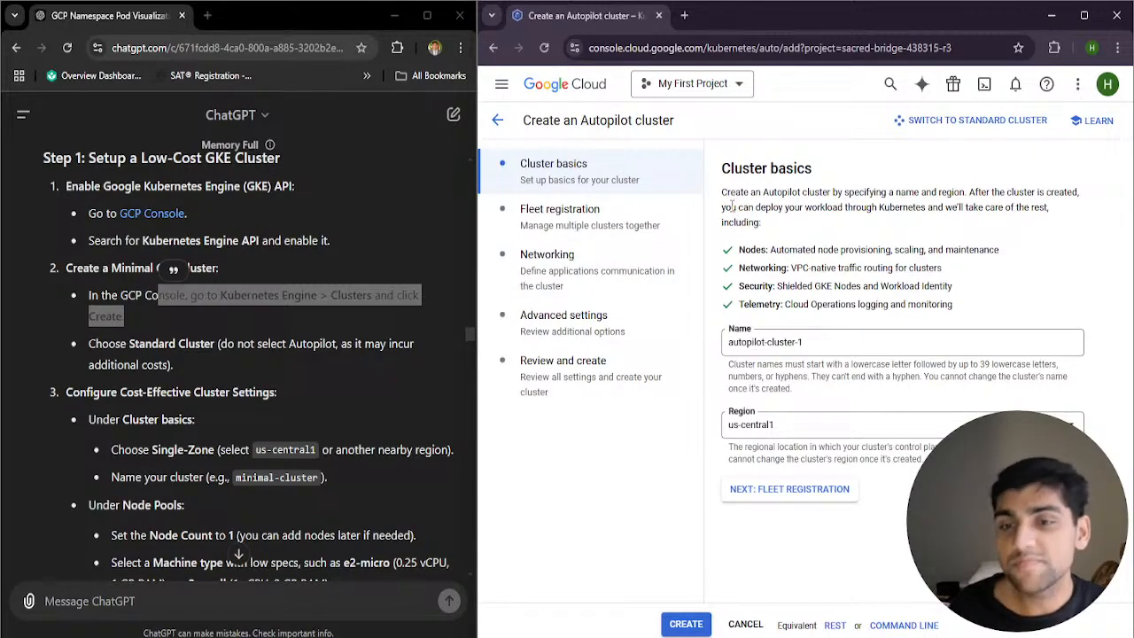
Examine what an Autopilot cluster handles, highlighting the nodes, networking, security and telemetry points in the cluster basics
drag(732, 206, 840, 337)
click(751, 251)
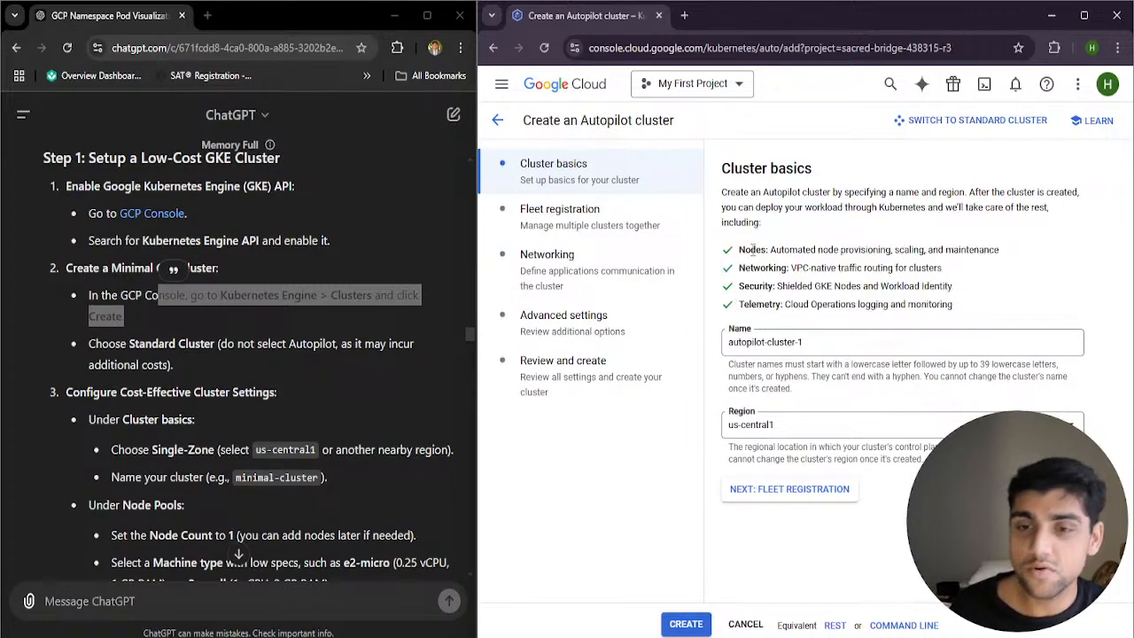
drag(736, 249, 905, 248)
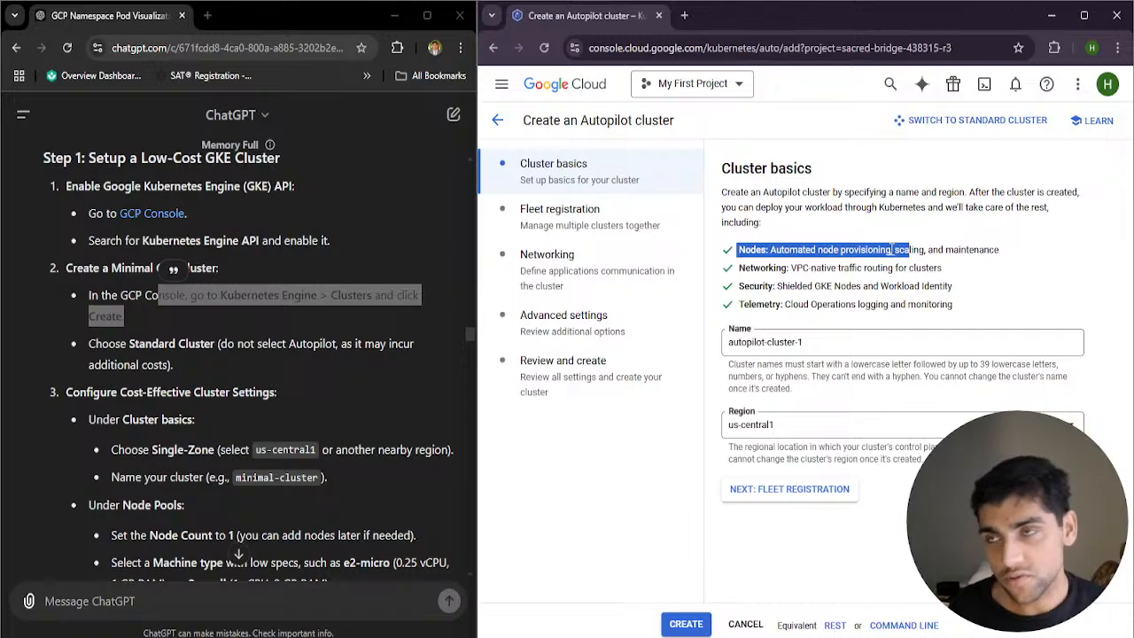
drag(781, 249, 1000, 251)
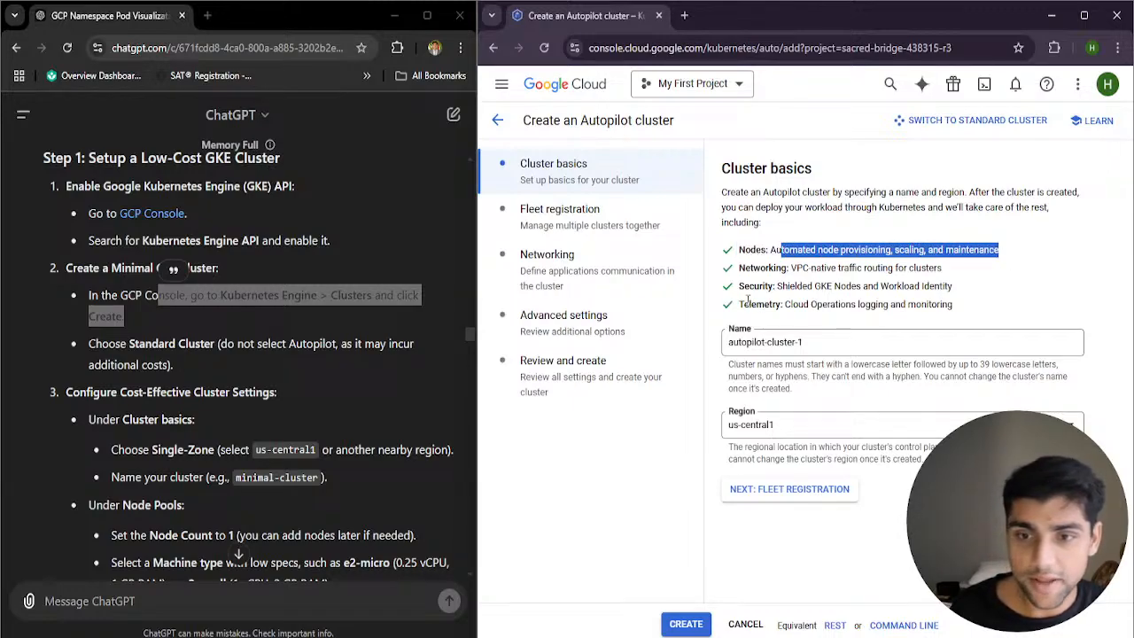
drag(737, 268, 957, 275)
drag(754, 288, 954, 288)
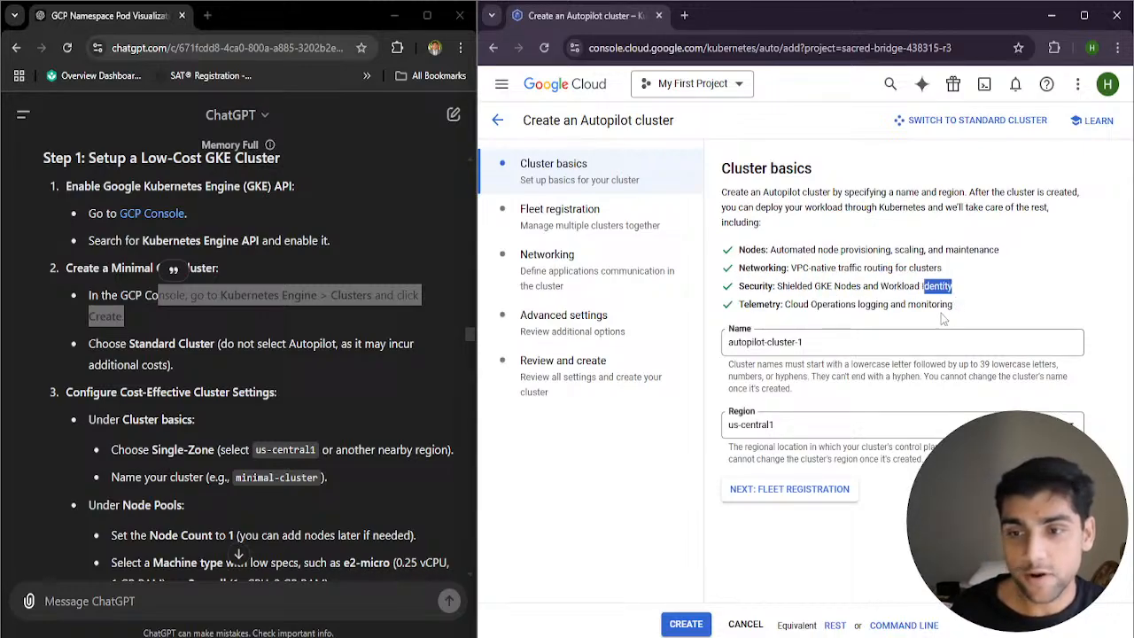
drag(735, 307, 796, 304)
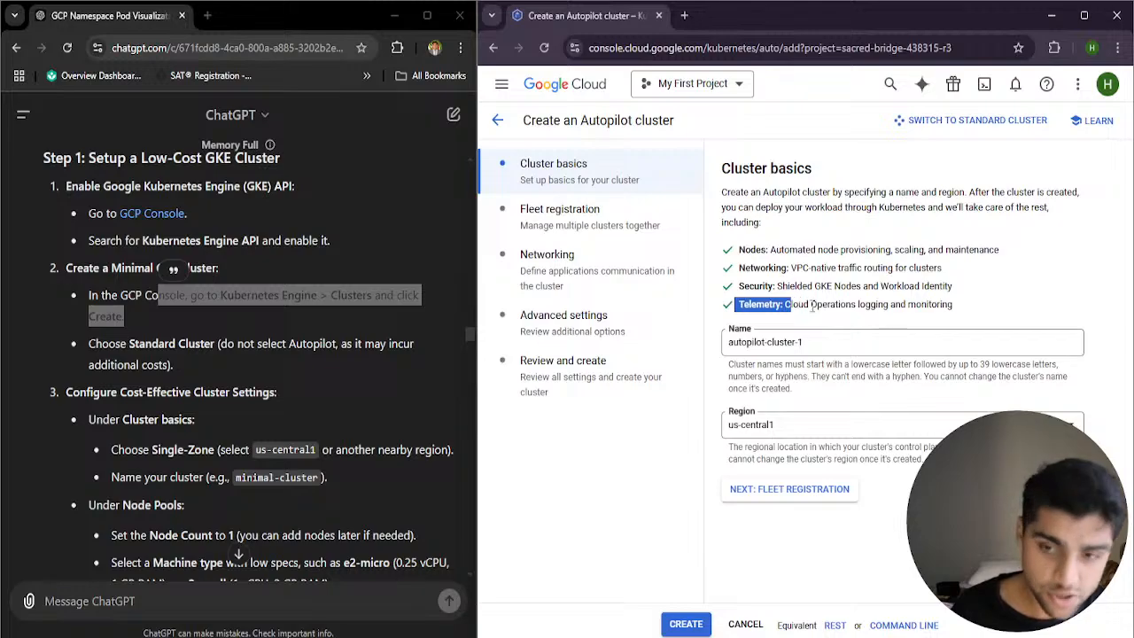
mouse_move(952, 304)
mouse_down()
mouse_move(814, 304)
mouse_move(962, 316)
mouse_up()
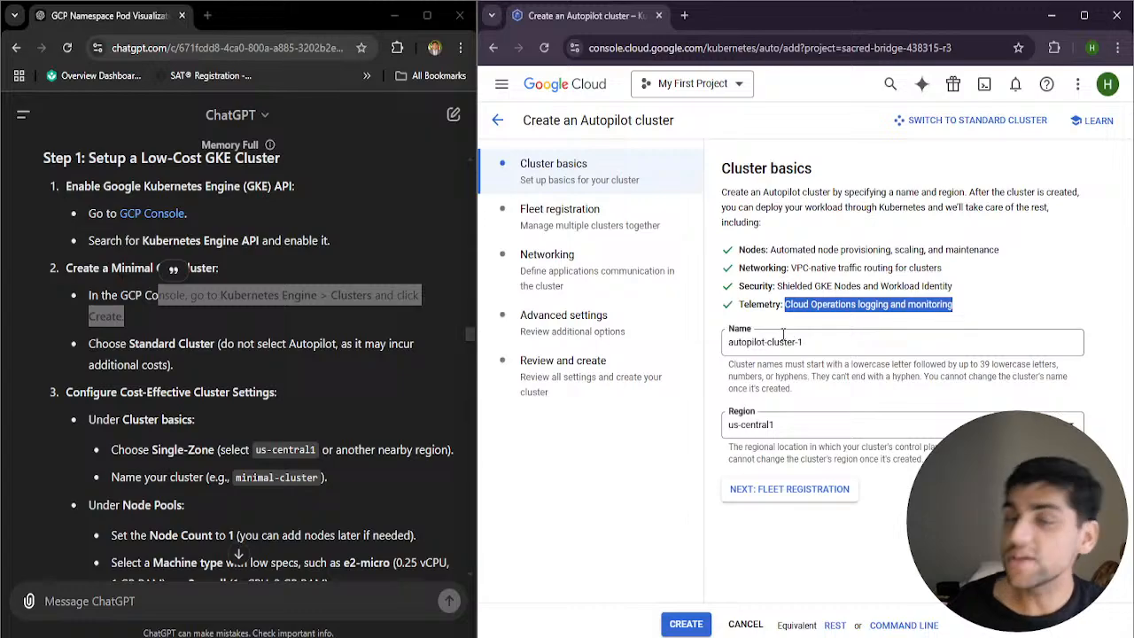
Switch the new cluster from Autopilot to Standard mode and confirm the change
click(966, 120)
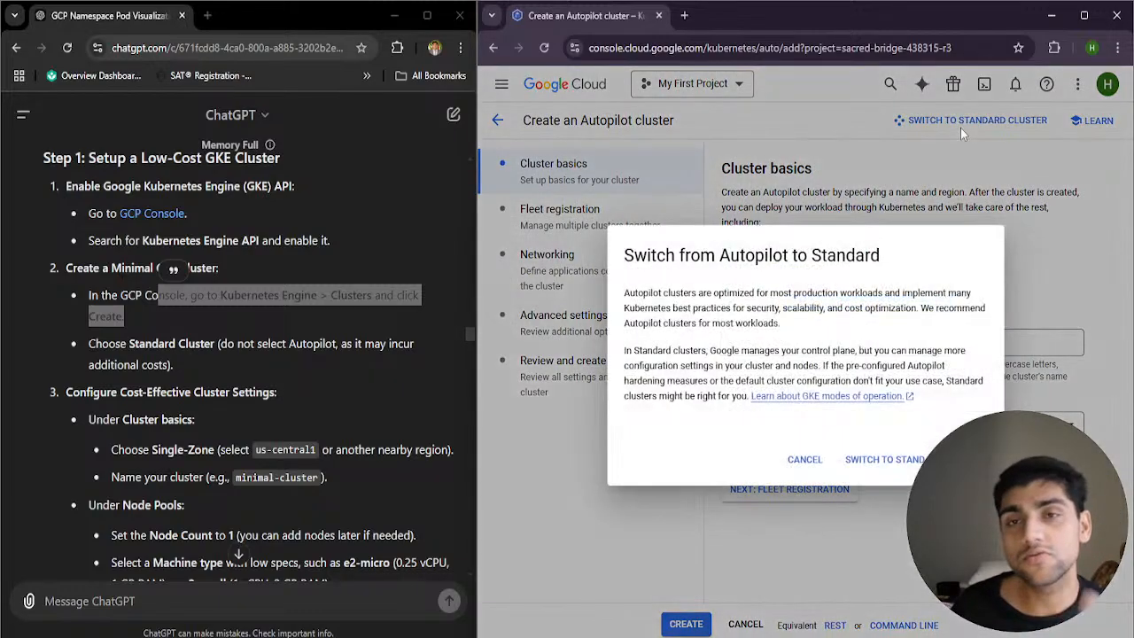
click(909, 455)
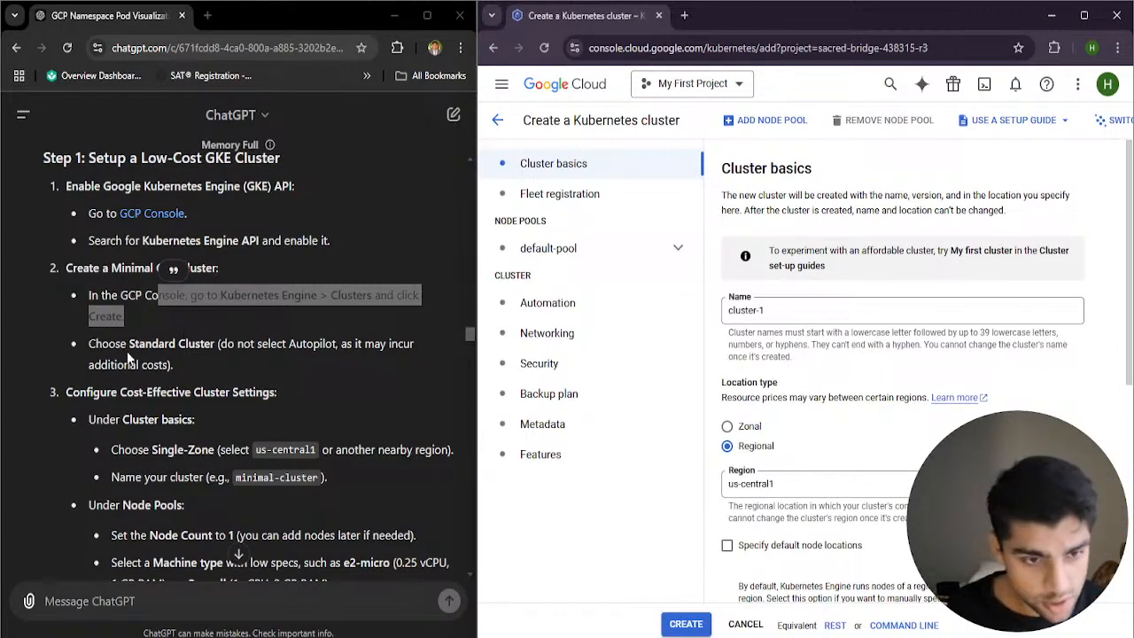
Reread the ChatGPT guide's prompt and introduction, highlighting the text on visualizing namespace and pod trends and the step-by-step guide
scroll(172, 398, down, 1)
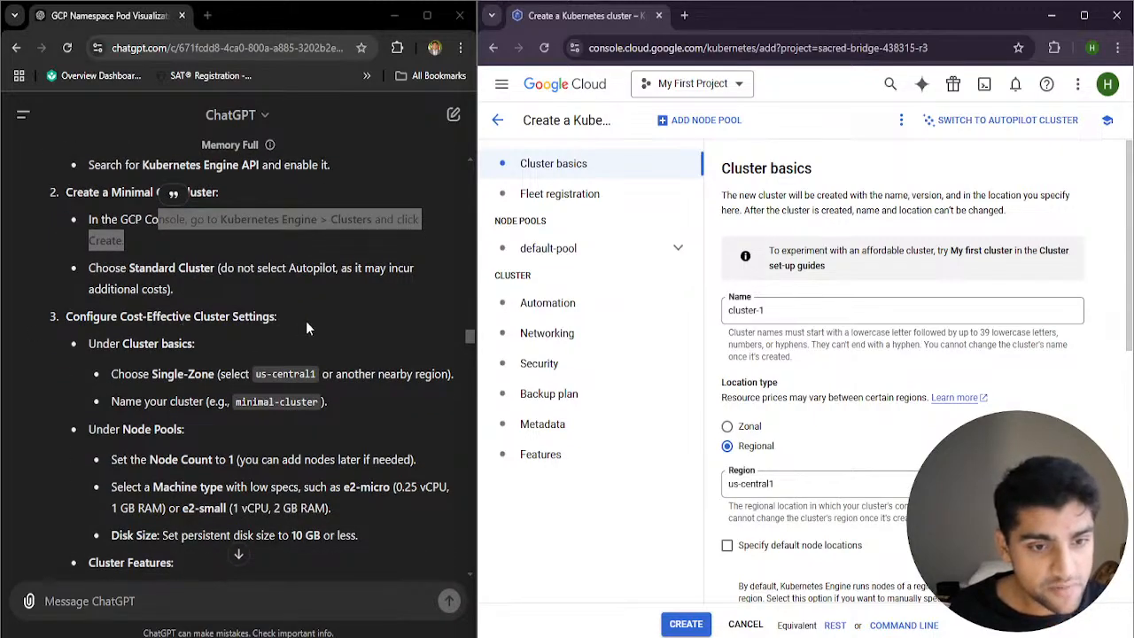
scroll(292, 333, up, 10)
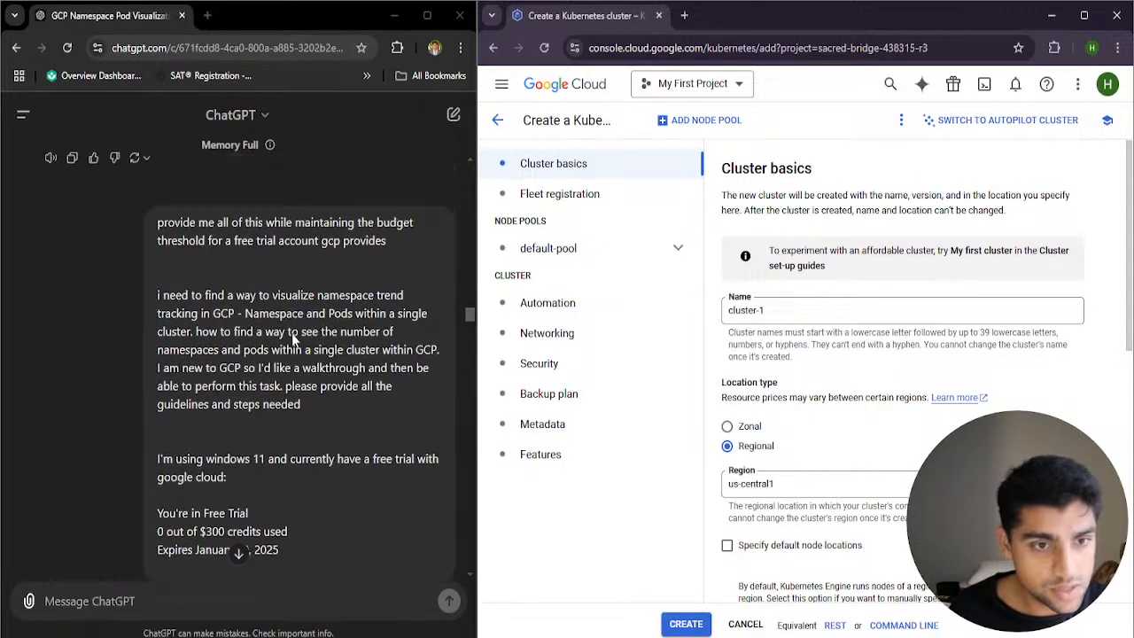
scroll(280, 354, down, 6)
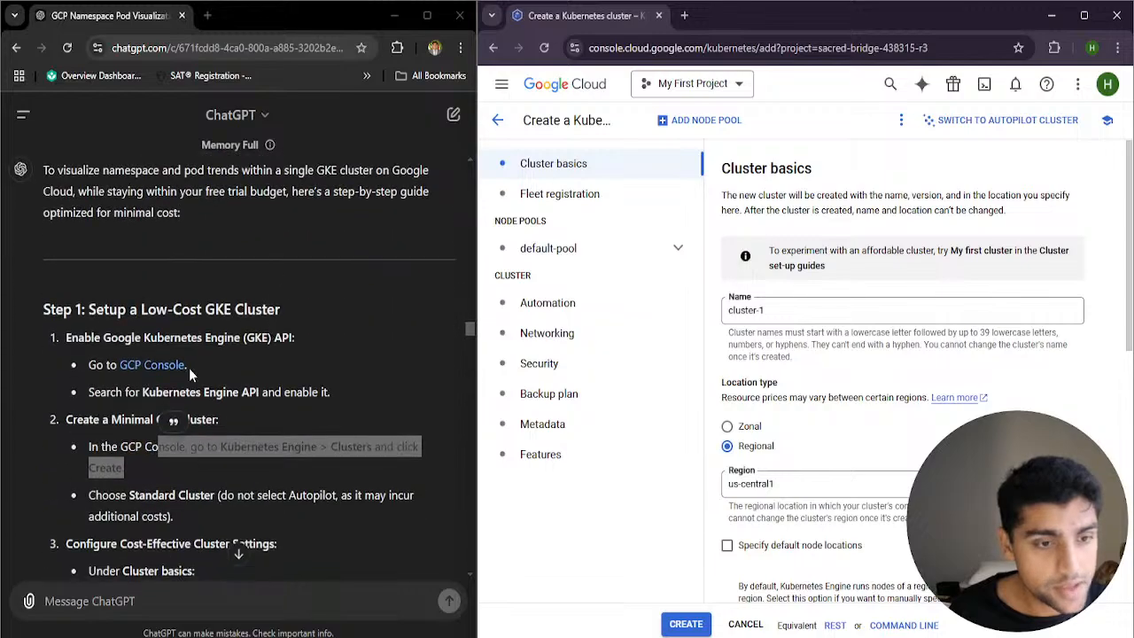
scroll(125, 262, down, 2)
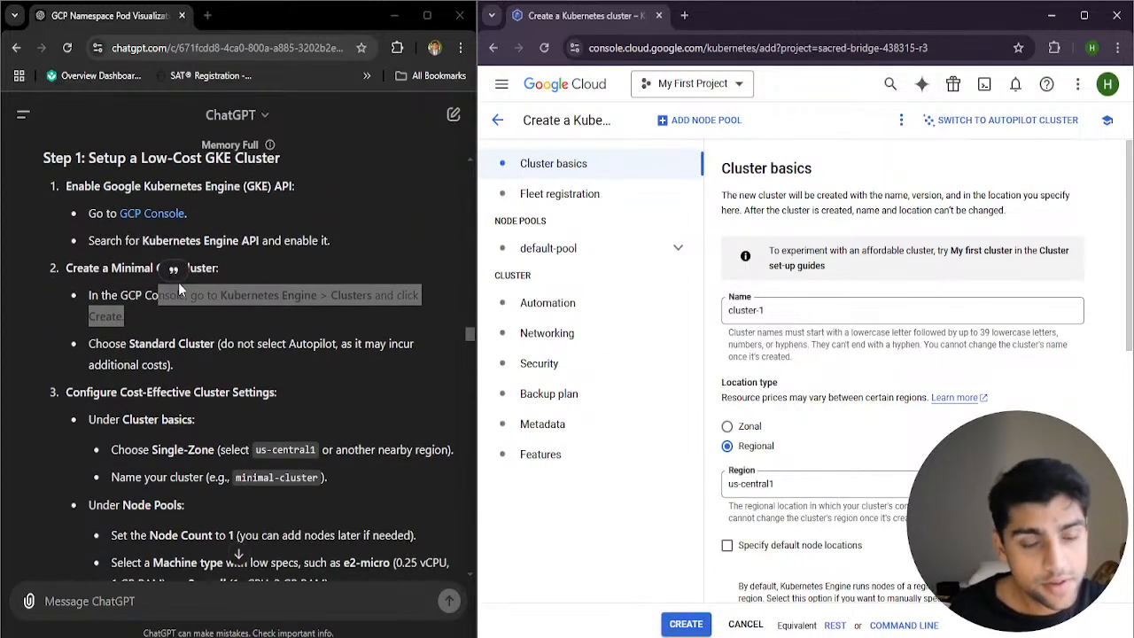
scroll(216, 355, down, 2)
scroll(151, 327, up, 5)
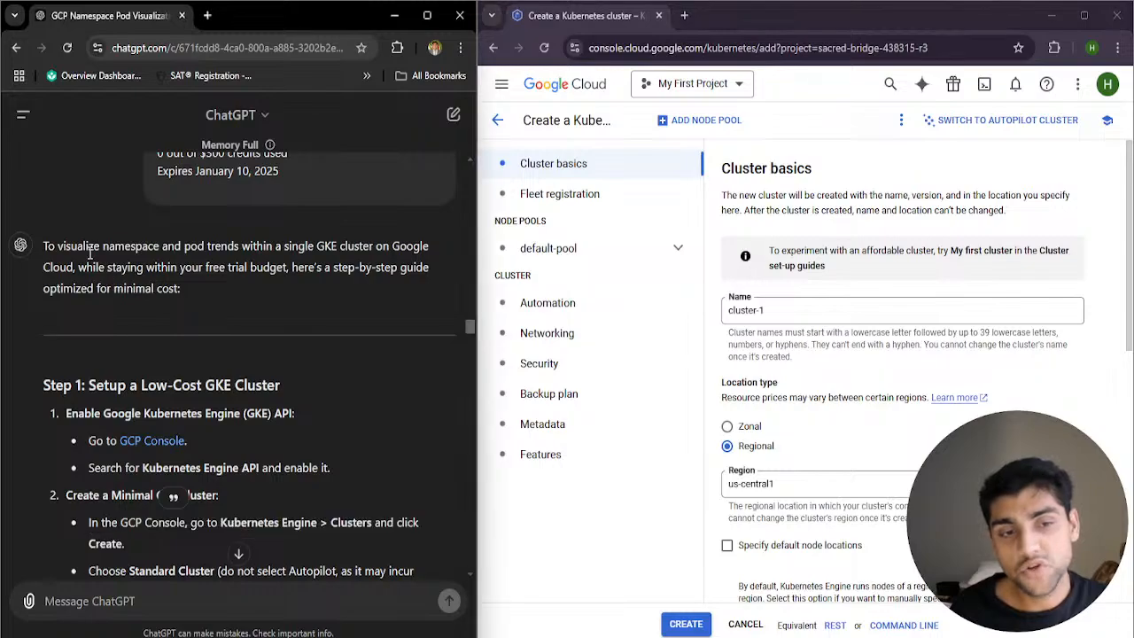
drag(87, 247, 141, 262)
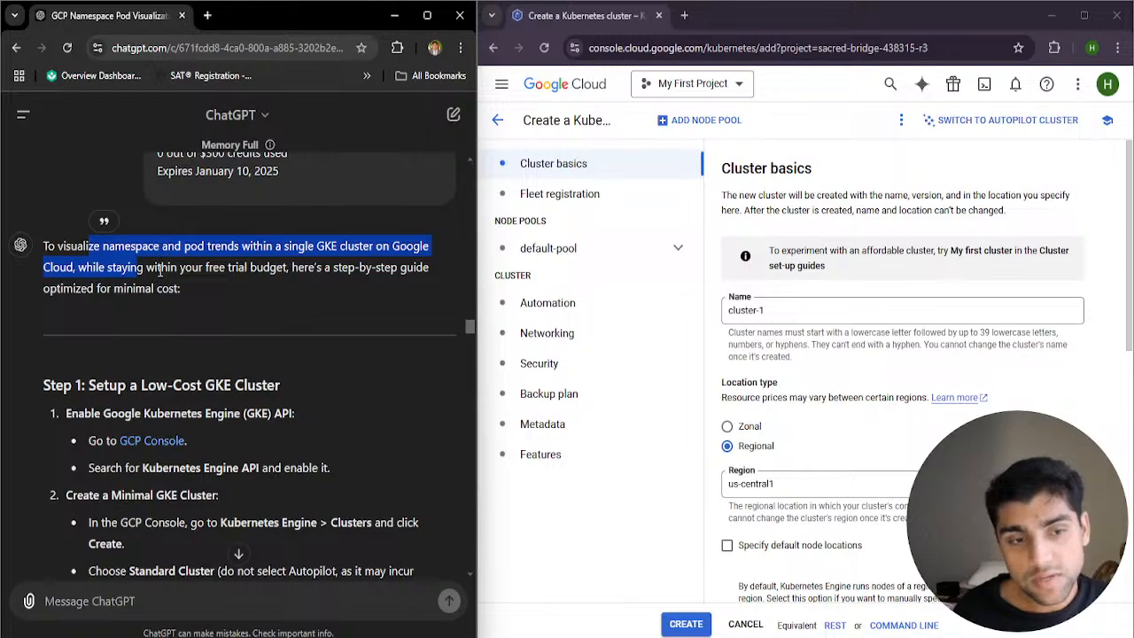
drag(146, 268, 333, 282)
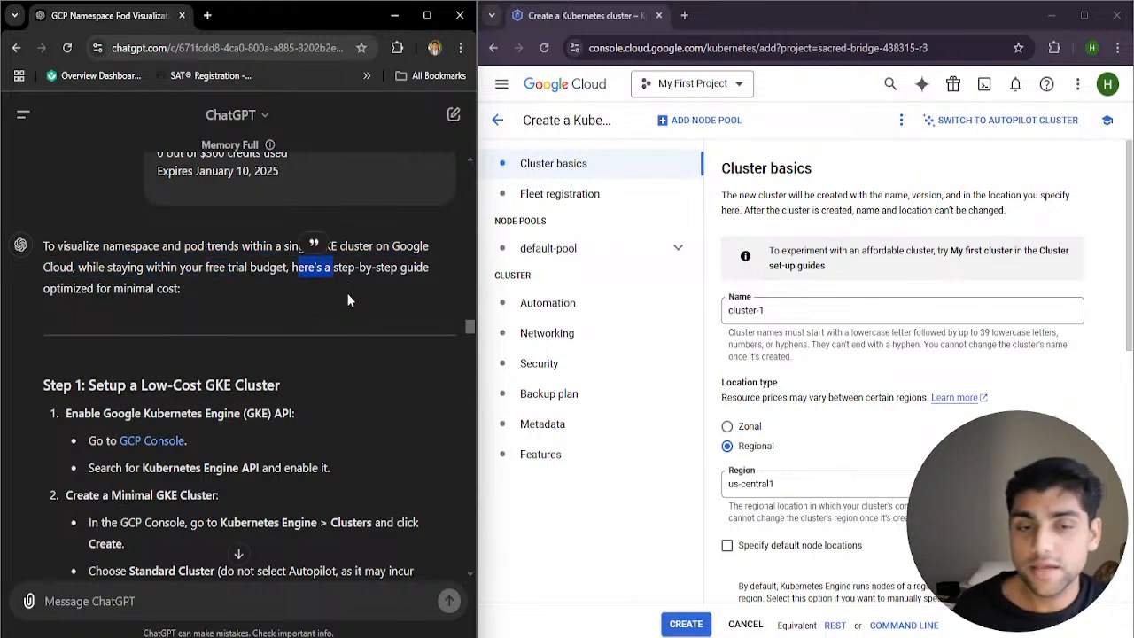
Review Step 1 of the guide down to the cost-effective cluster settings and highlight the Single-Zone instruction
scroll(292, 312, down, 1)
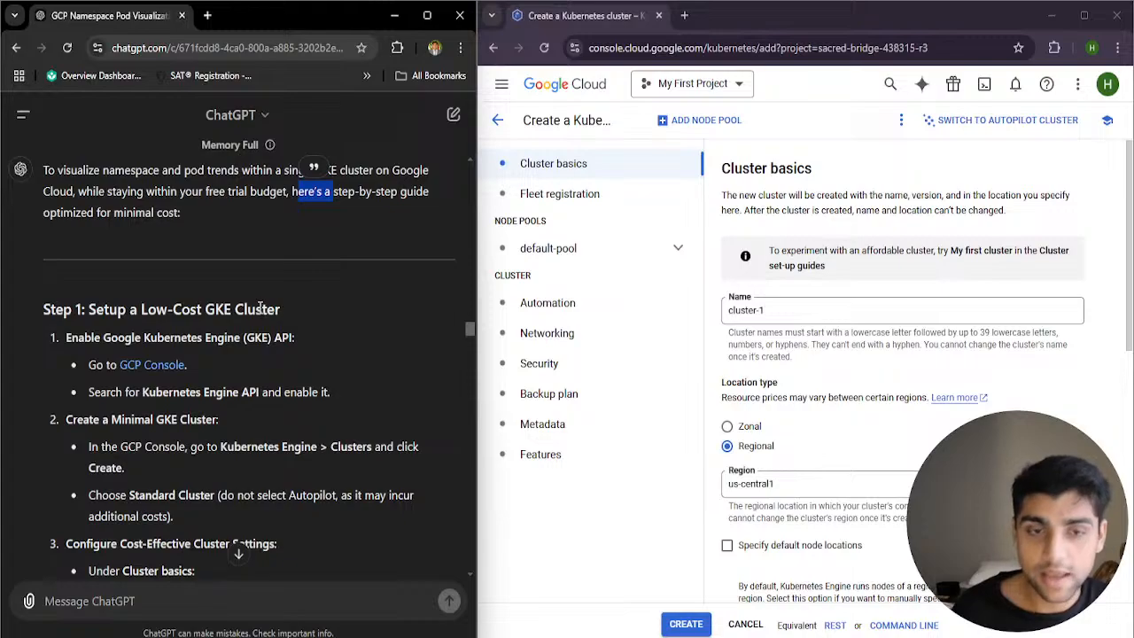
scroll(229, 289, down, 1)
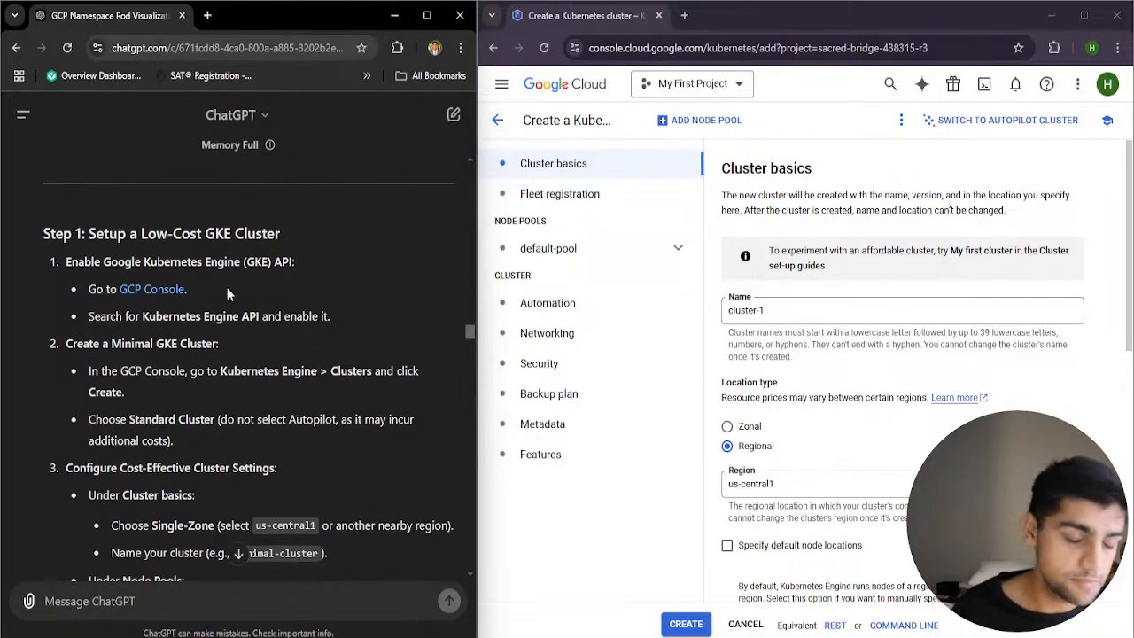
scroll(238, 292, down, 1)
scroll(238, 302, up, 3)
scroll(239, 312, down, 3)
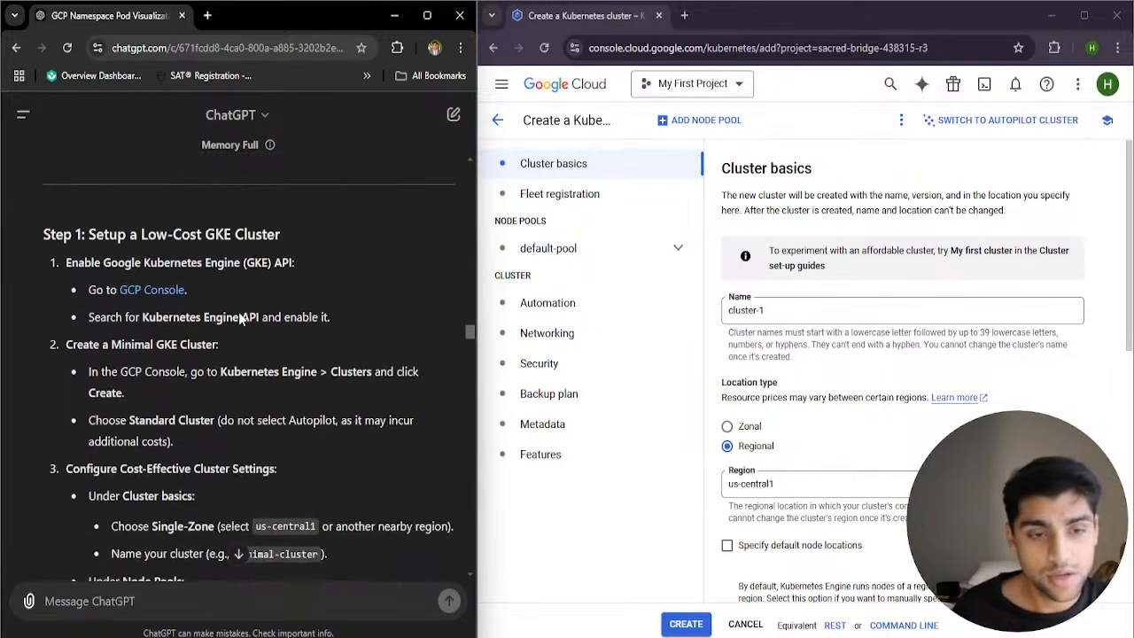
scroll(241, 321, down, 1)
scroll(237, 337, up, 1)
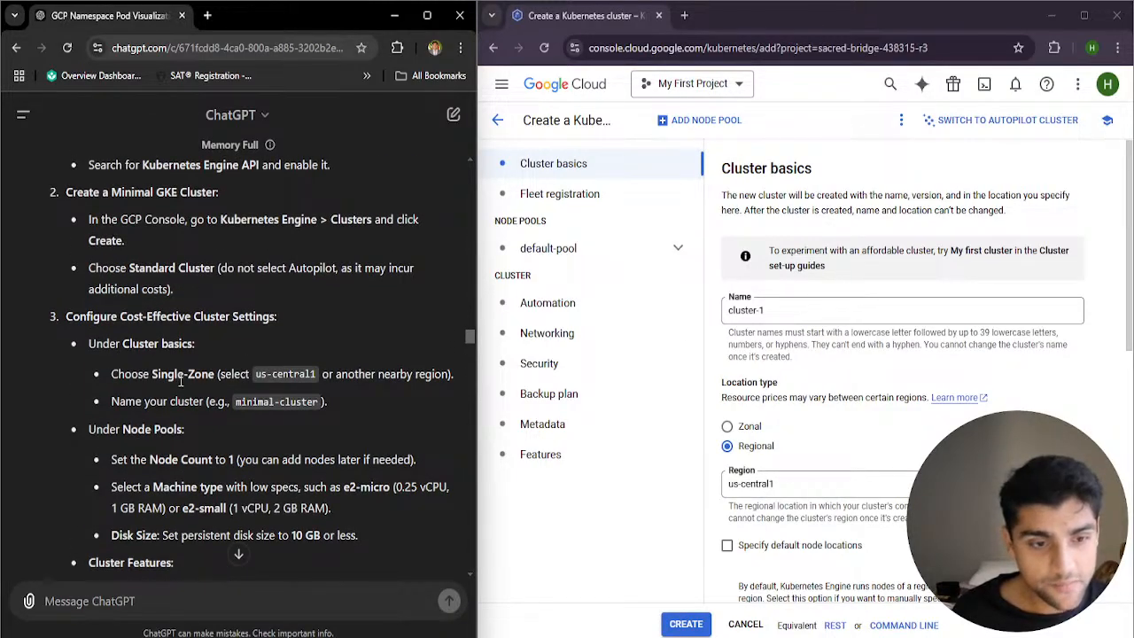
drag(126, 375, 215, 375)
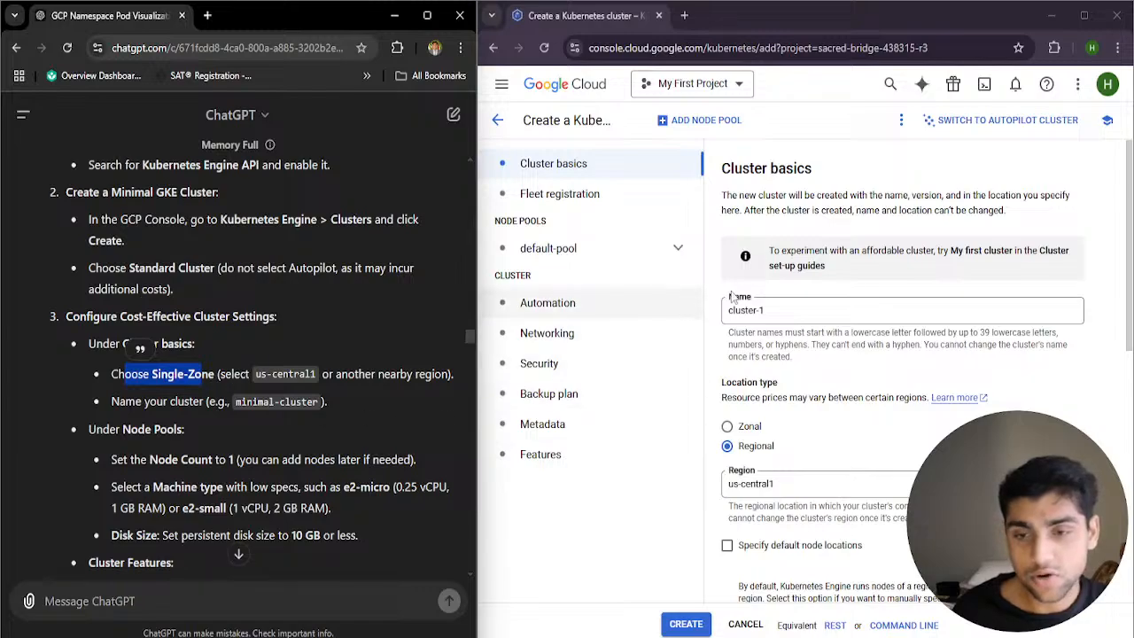
Name the new Kubernetes cluster minimal-cluster in the cluster basics
scroll(769, 371, down, 1)
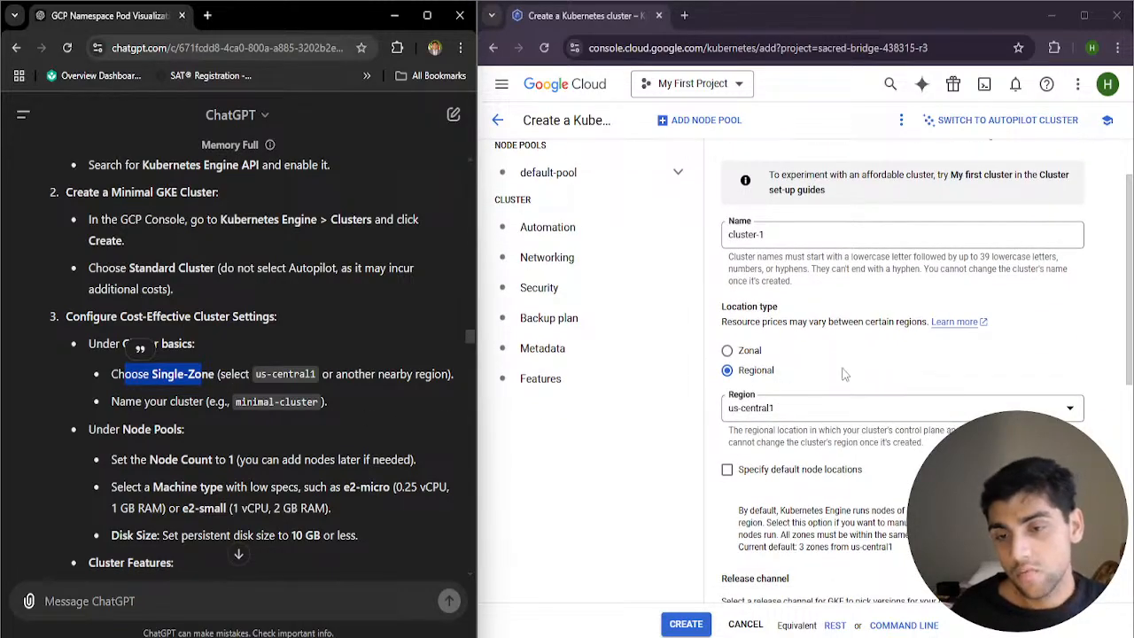
scroll(844, 375, down, 5)
scroll(797, 346, up, 4)
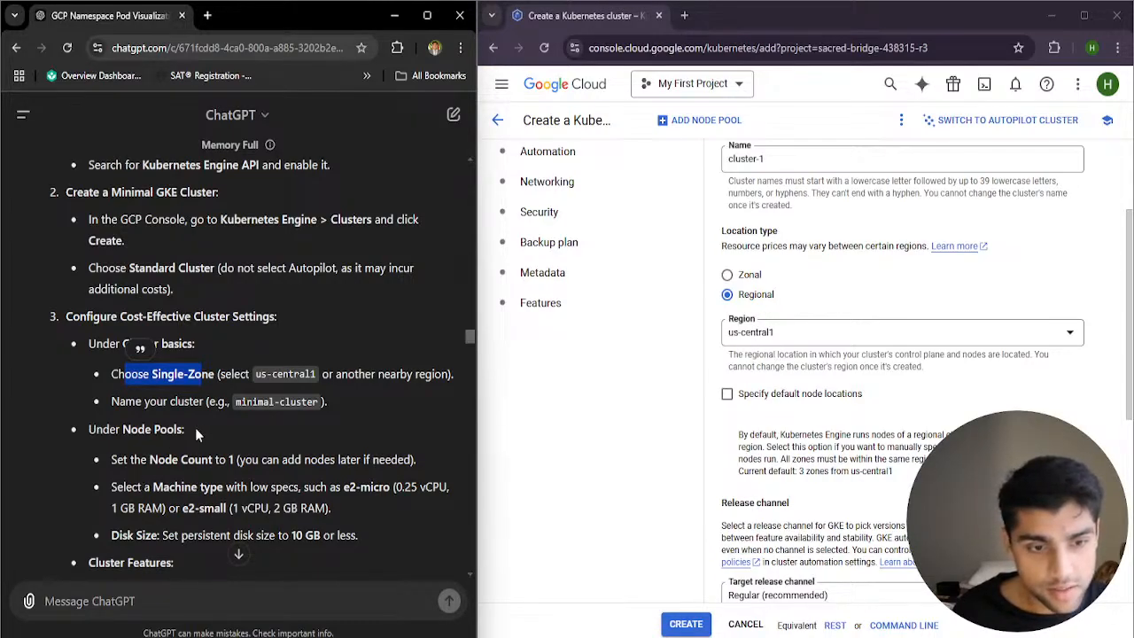
drag(798, 163, 658, 167)
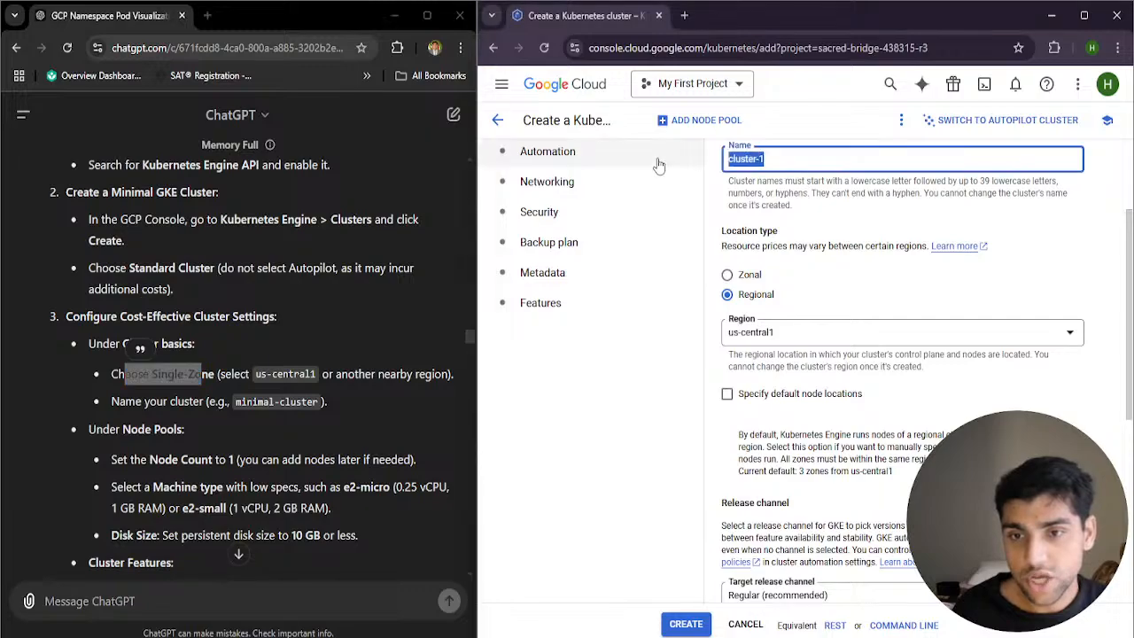
text(mi)
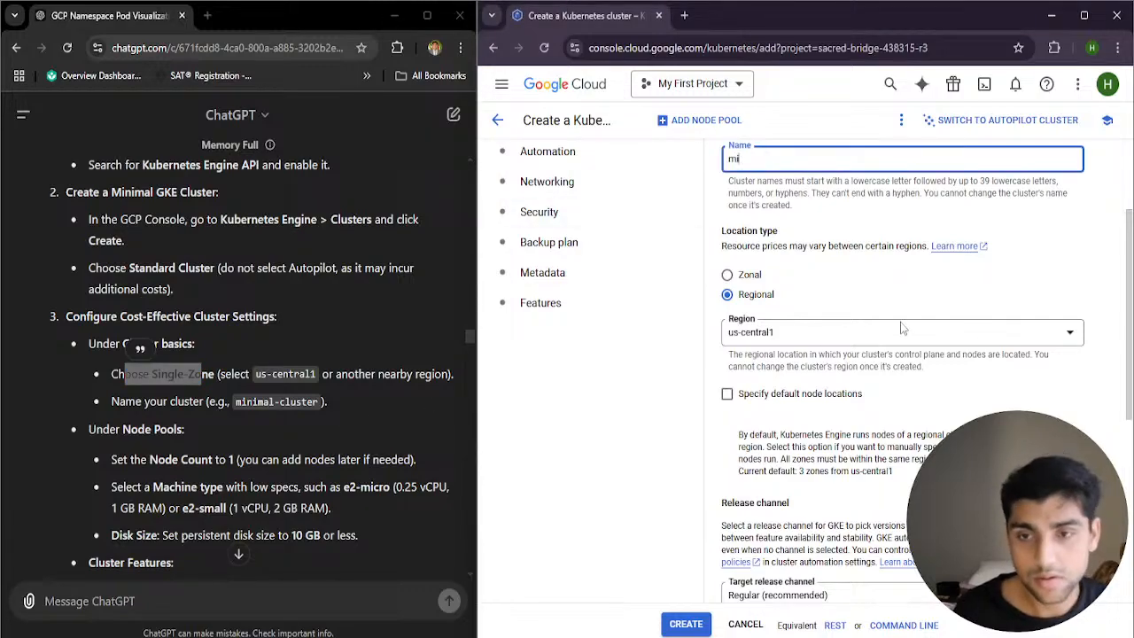
text(nimal-cluster)
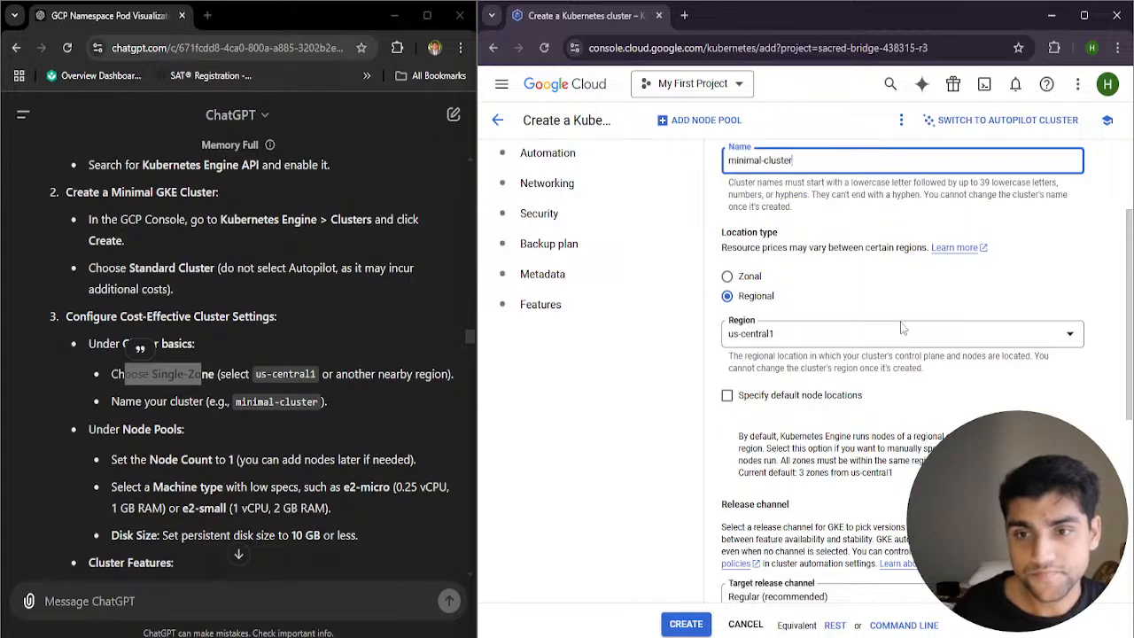
Examine the cluster's estimated monthly and hourly cost, highlighting both figures and expanding the cost breakdown
scroll(922, 286, down, 5)
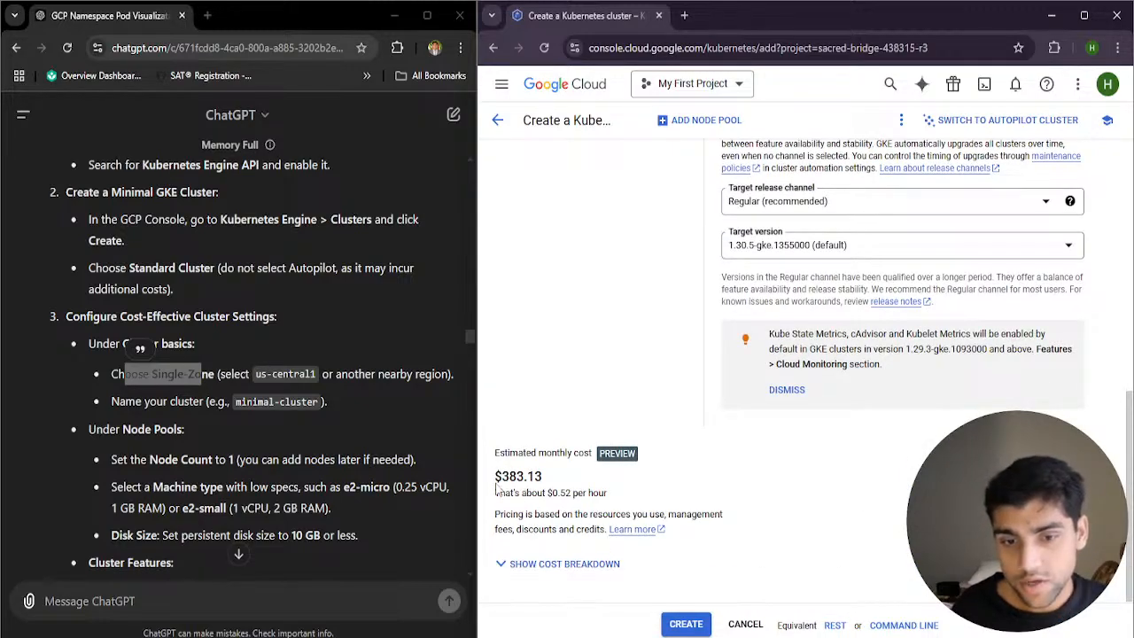
drag(497, 479, 550, 481)
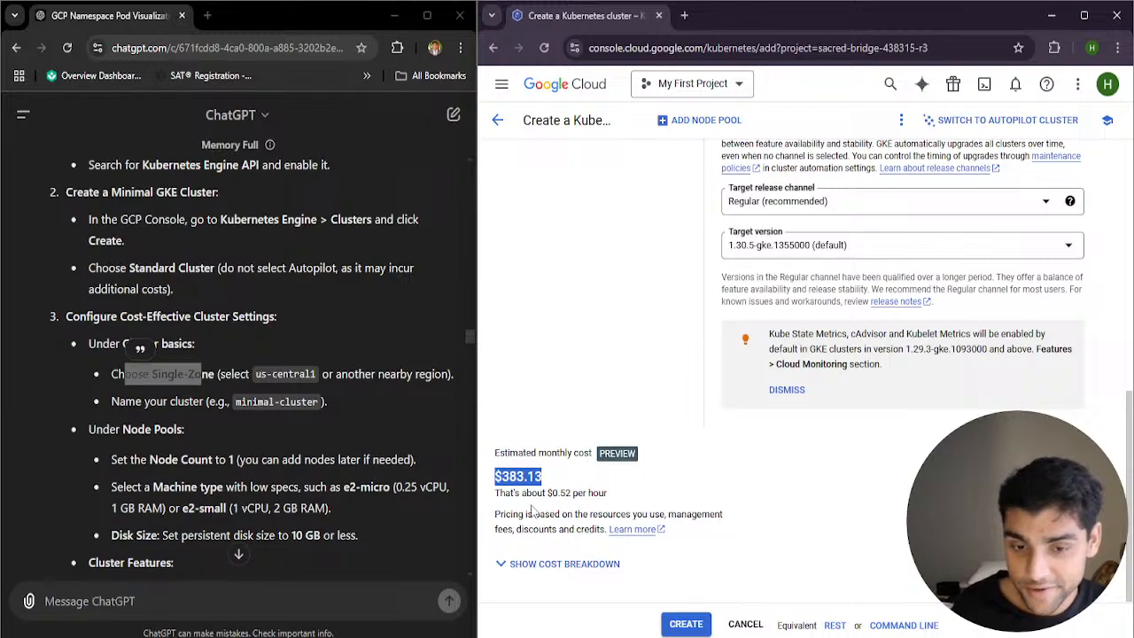
triple_click(585, 494)
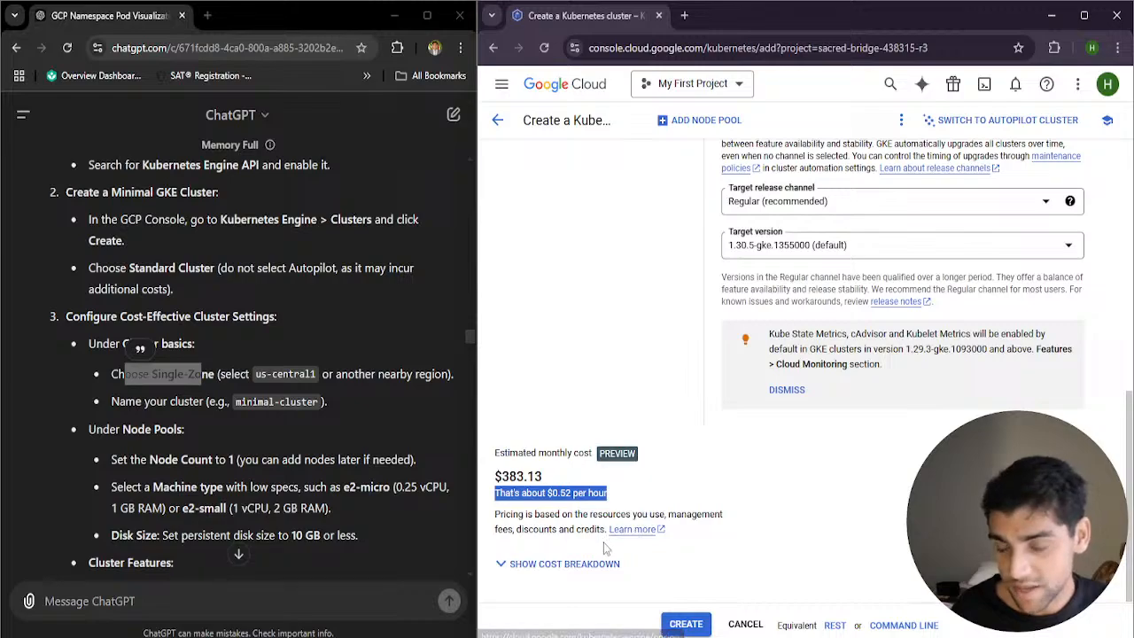
click(570, 564)
scroll(653, 545, down, 4)
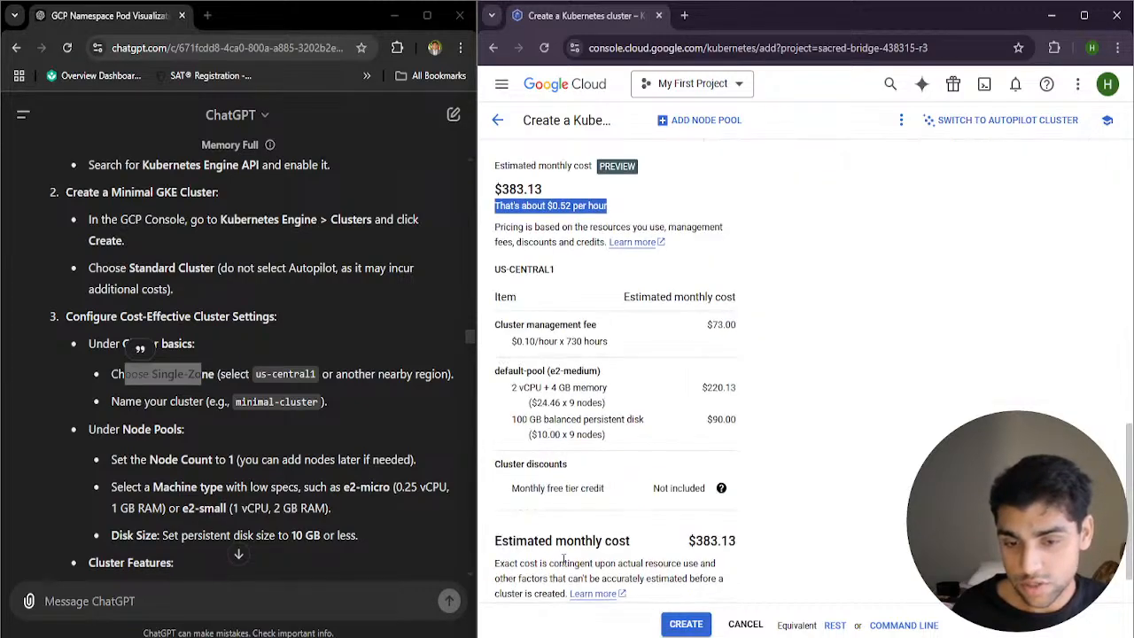
scroll(657, 549, up, 1)
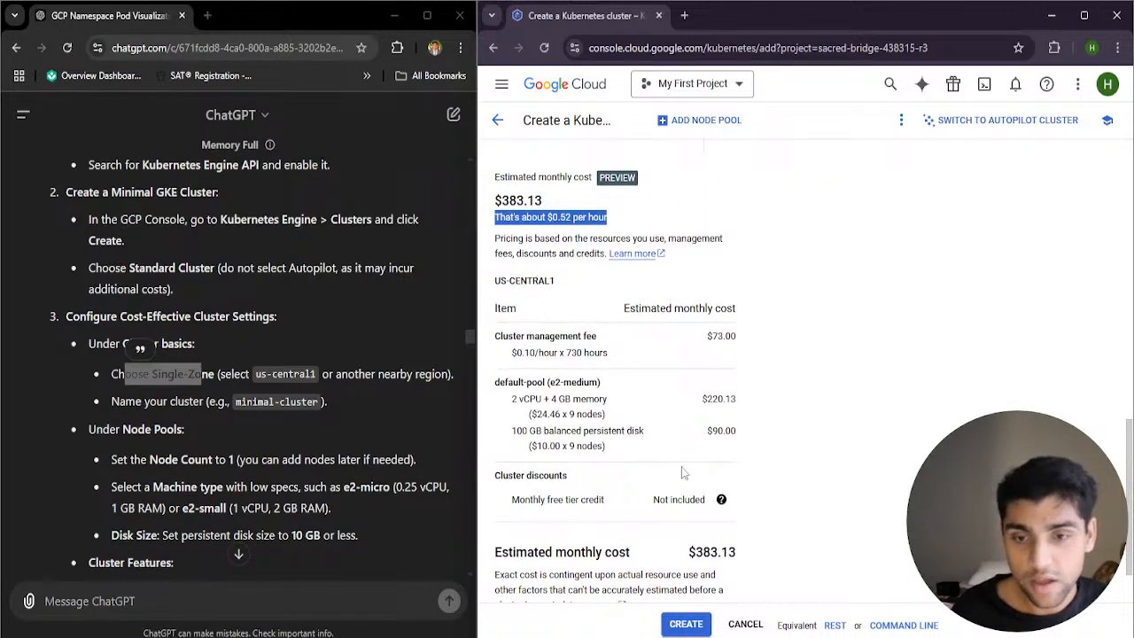
Set the cluster's location type to Zonal and check the updated cost breakdown
scroll(687, 473, up, 10)
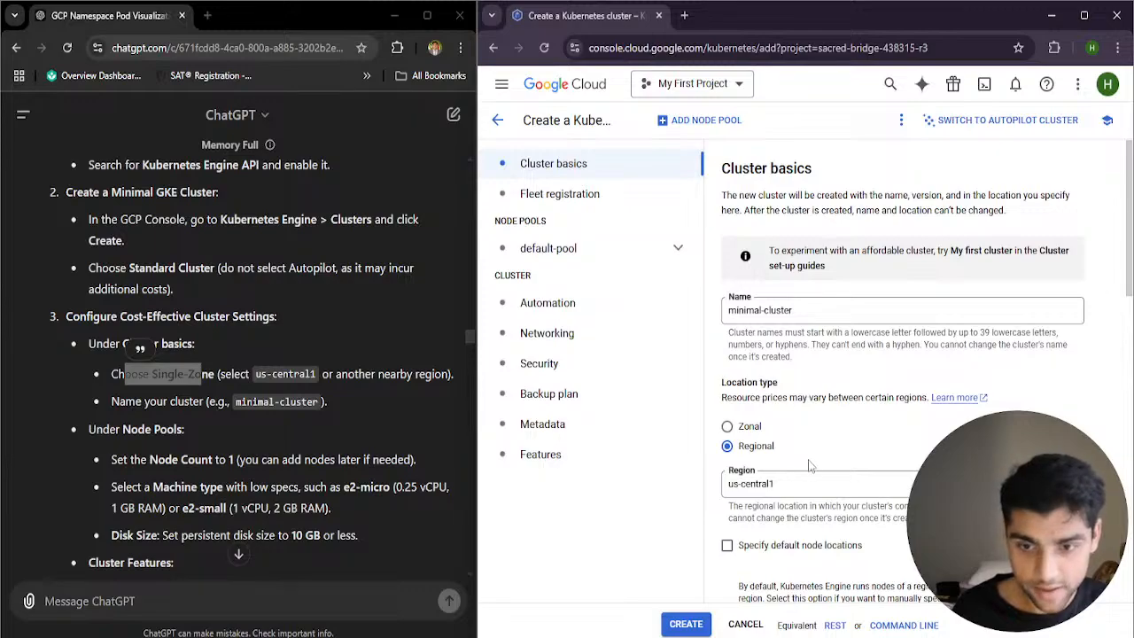
click(741, 428)
scroll(741, 428, down, 10)
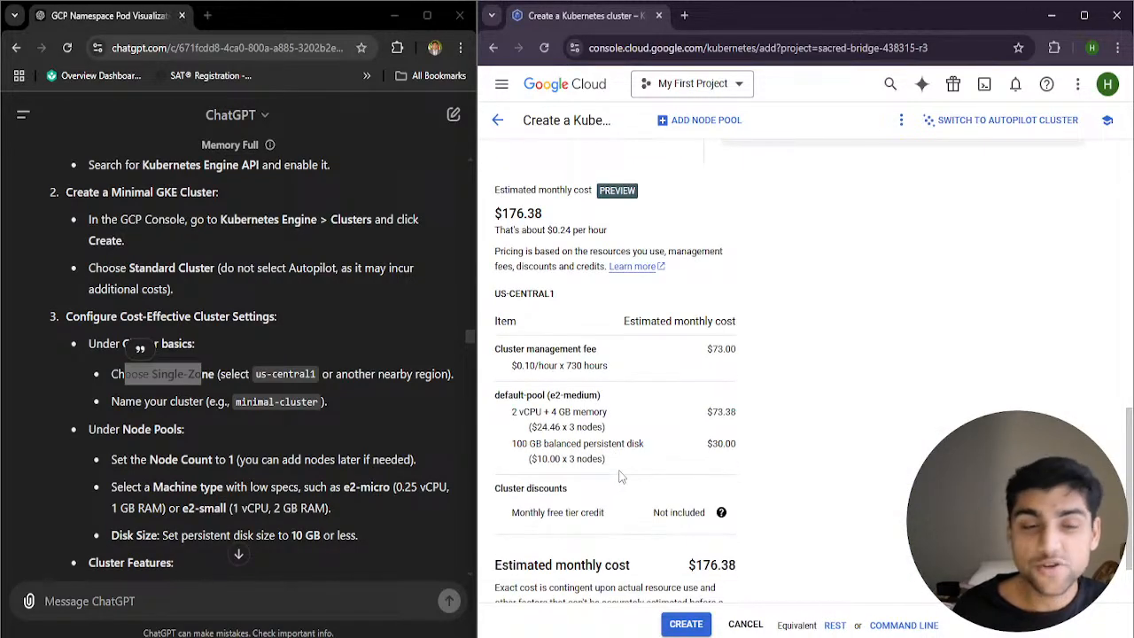
scroll(629, 463, up, 5)
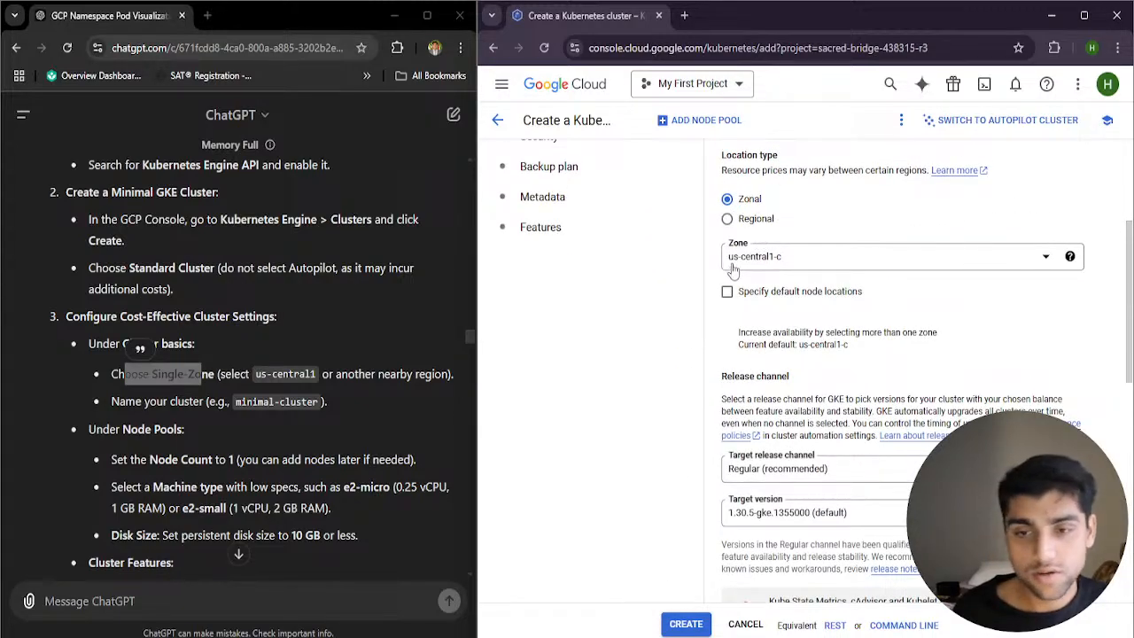
Try specifying default node locations to check their effect on the estimated cost, and clear the option again
scroll(736, 257, down, 1)
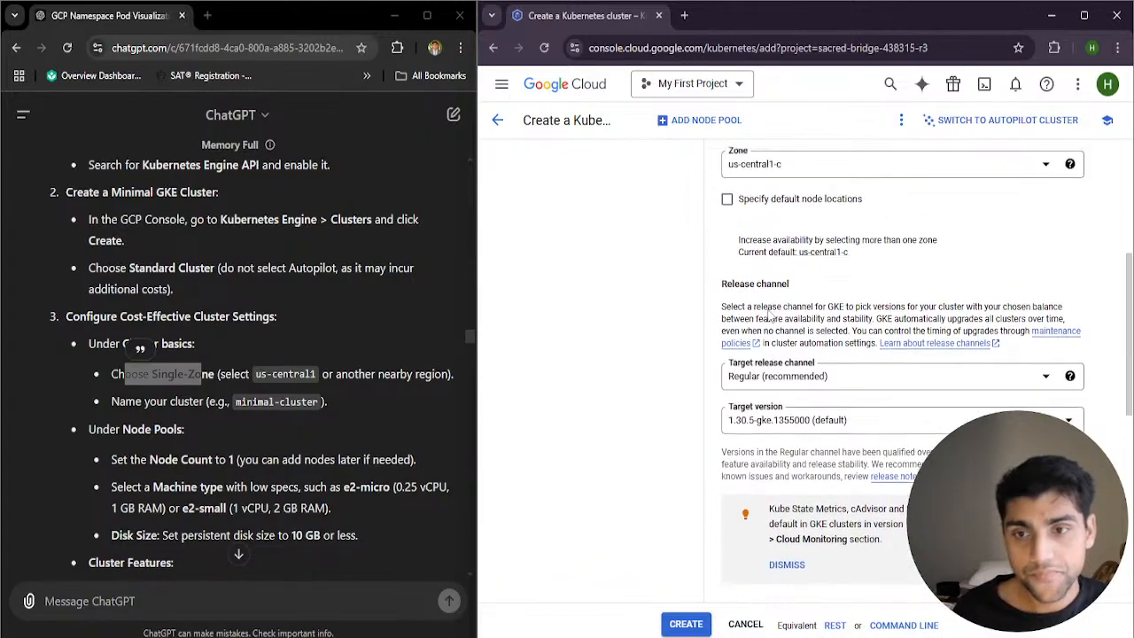
click(741, 222)
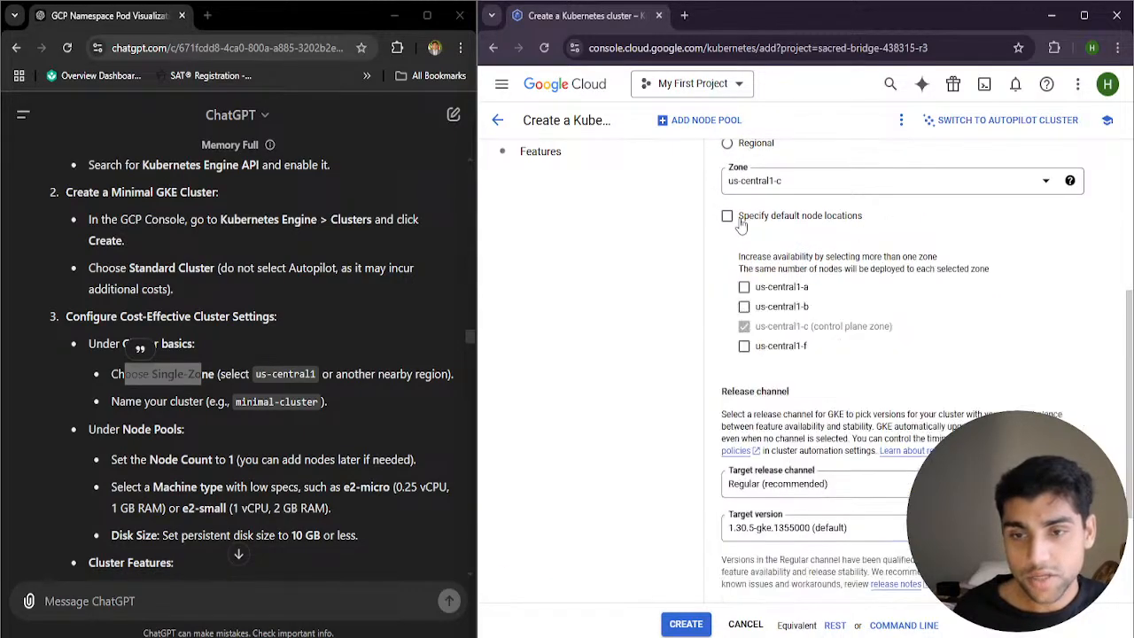
scroll(776, 306, down, 5)
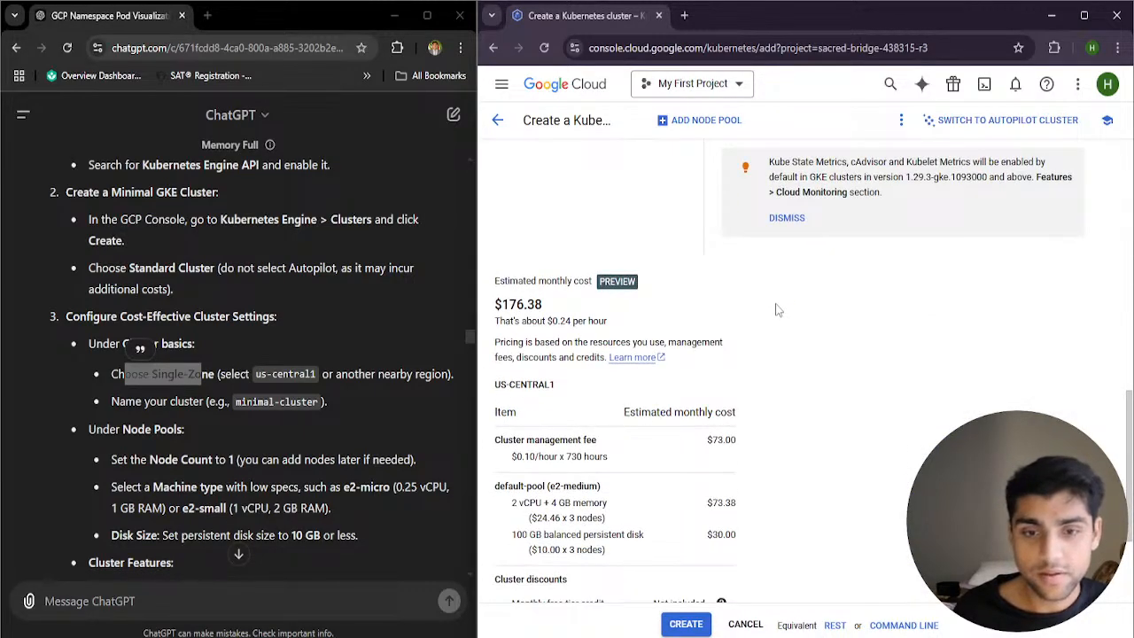
scroll(776, 308, up, 5)
click(727, 217)
Look through the available target release channels and target versions, leaving both lists without choosing a different option
scroll(745, 346, down, 3)
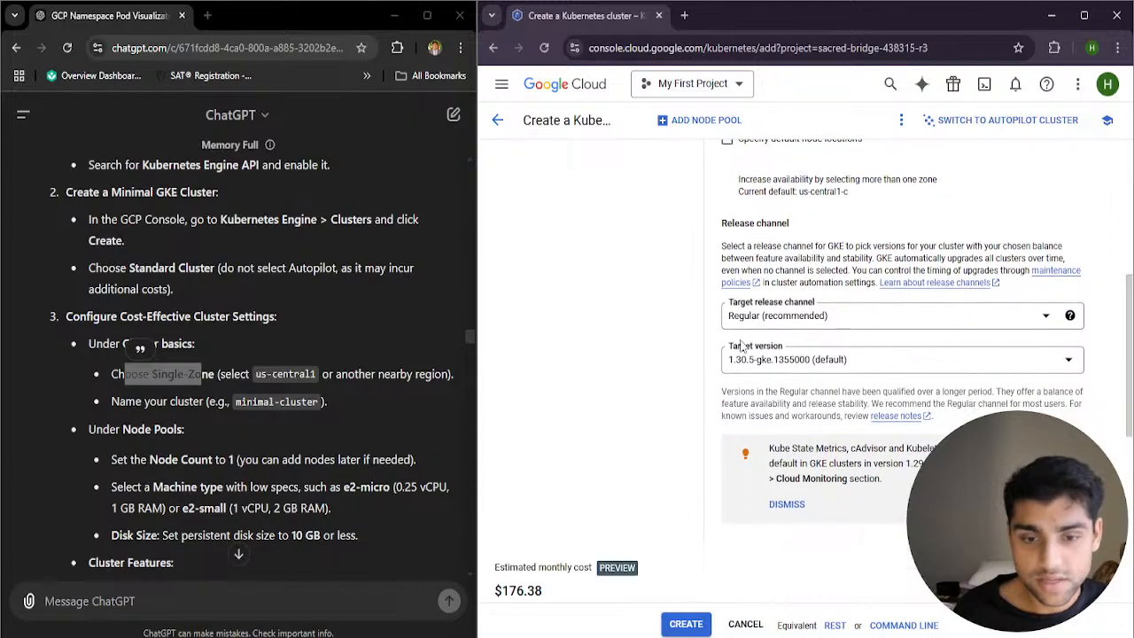
scroll(800, 355, up, 2)
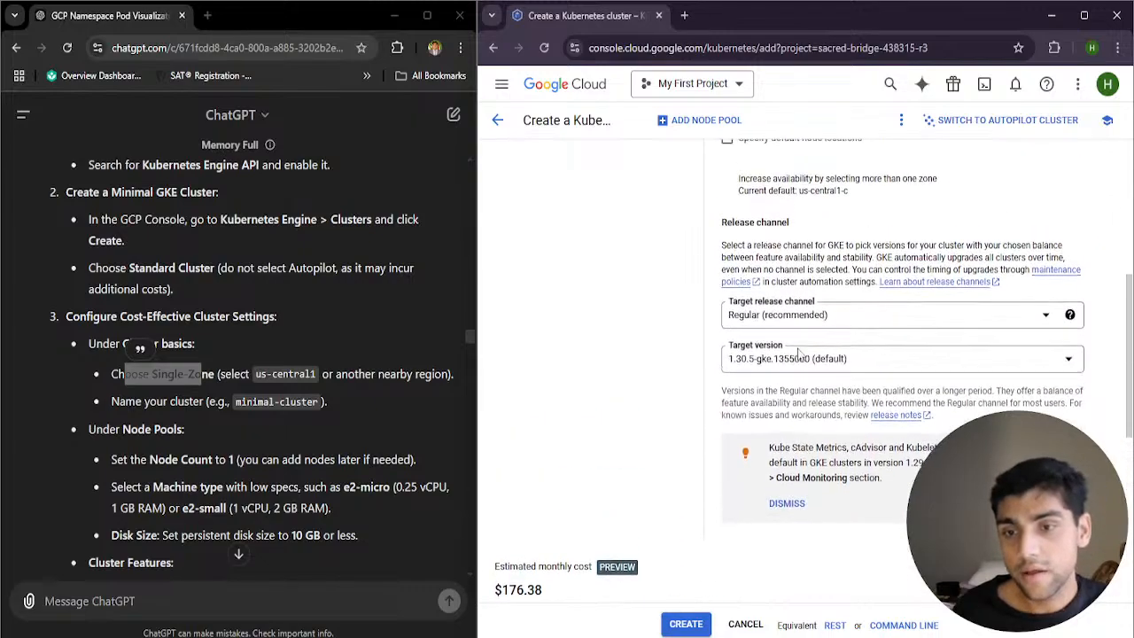
click(836, 326)
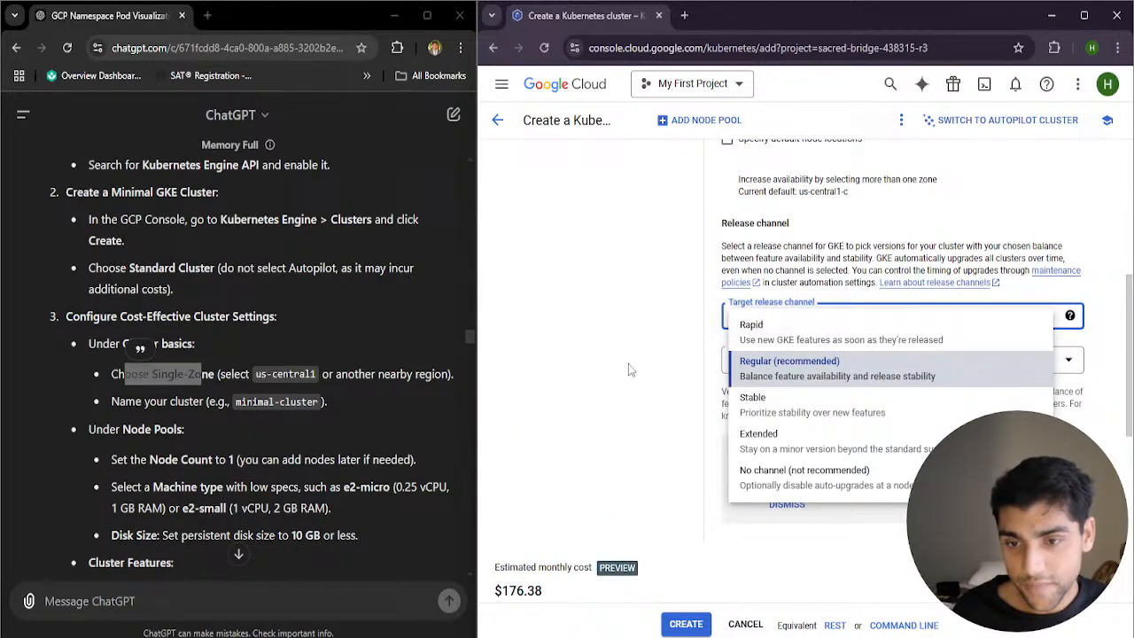
click(650, 363)
click(806, 359)
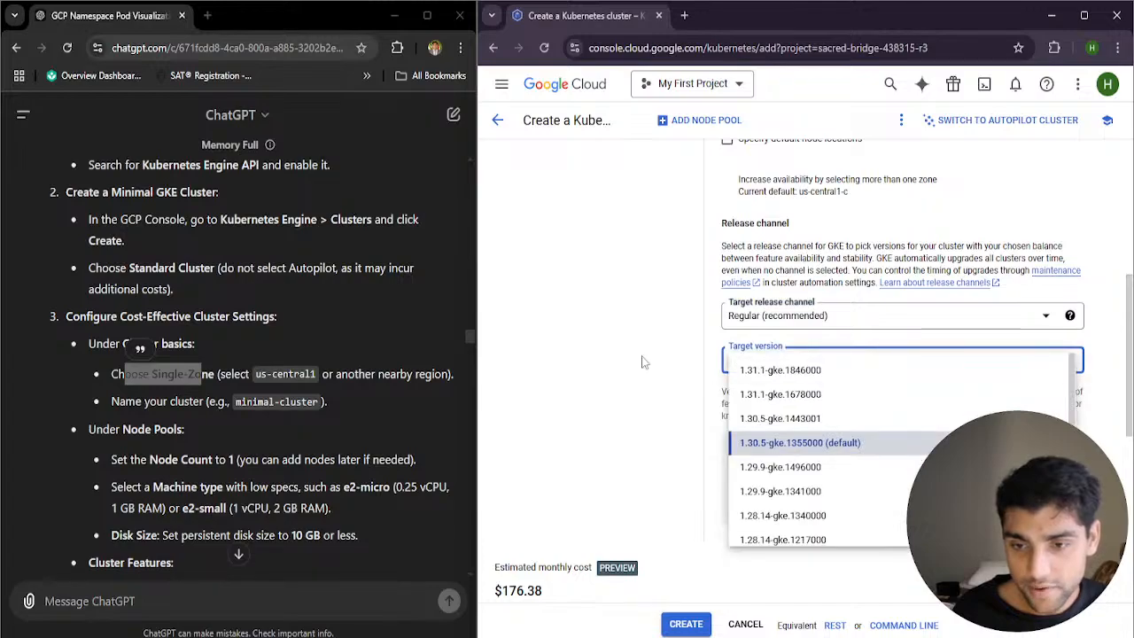
click(706, 366)
scroll(848, 429, down, 1)
scroll(848, 429, up, 5)
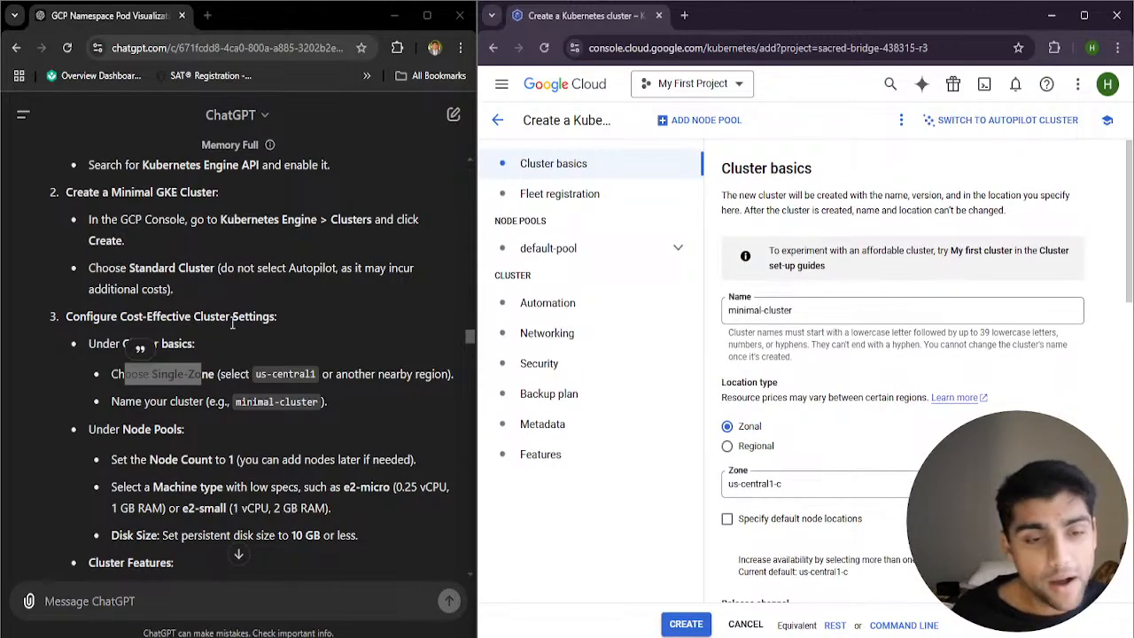
Find the guide's Node Pools instructions and highlight part of their heading
scroll(169, 412, down, 1)
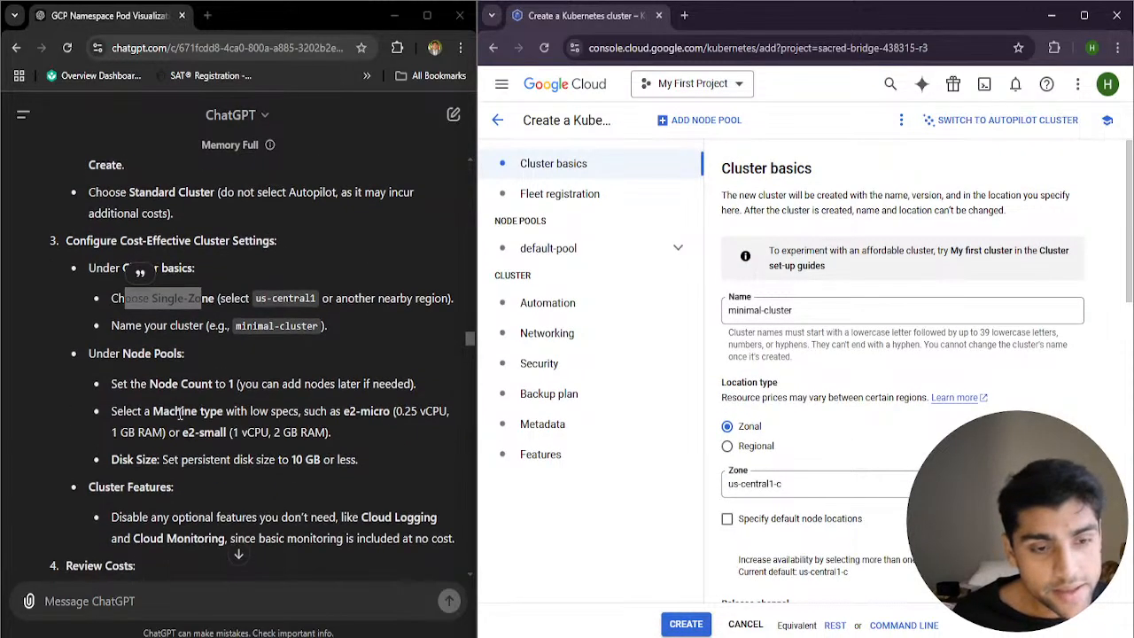
drag(155, 353, 185, 354)
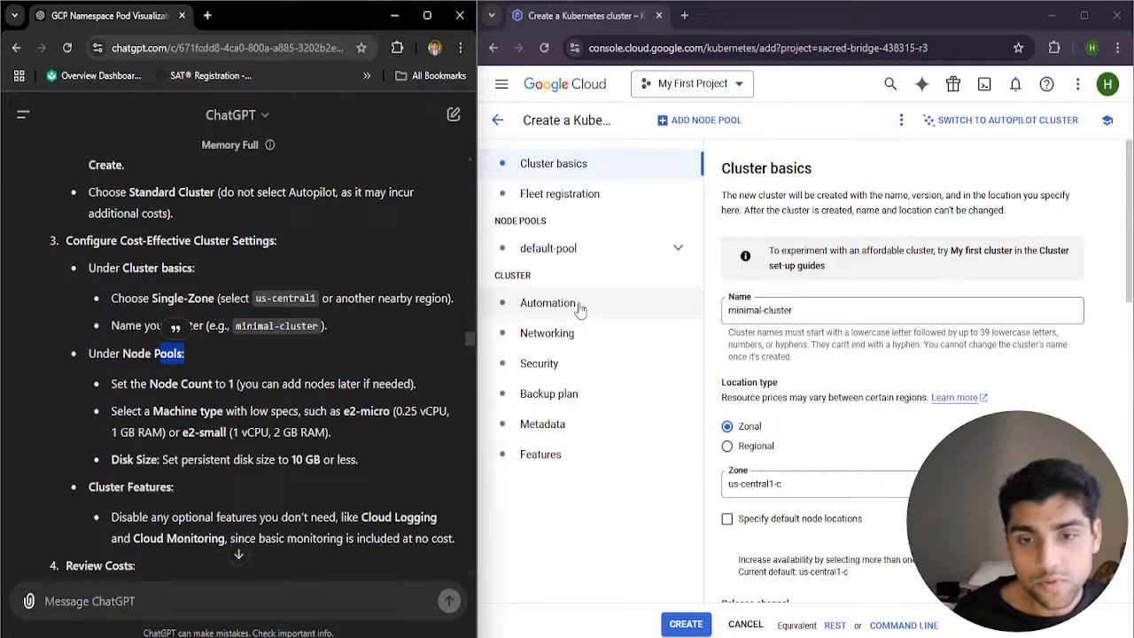
Set the default-pool's number of nodes to 1 and check the updated monthly cost estimate
click(602, 259)
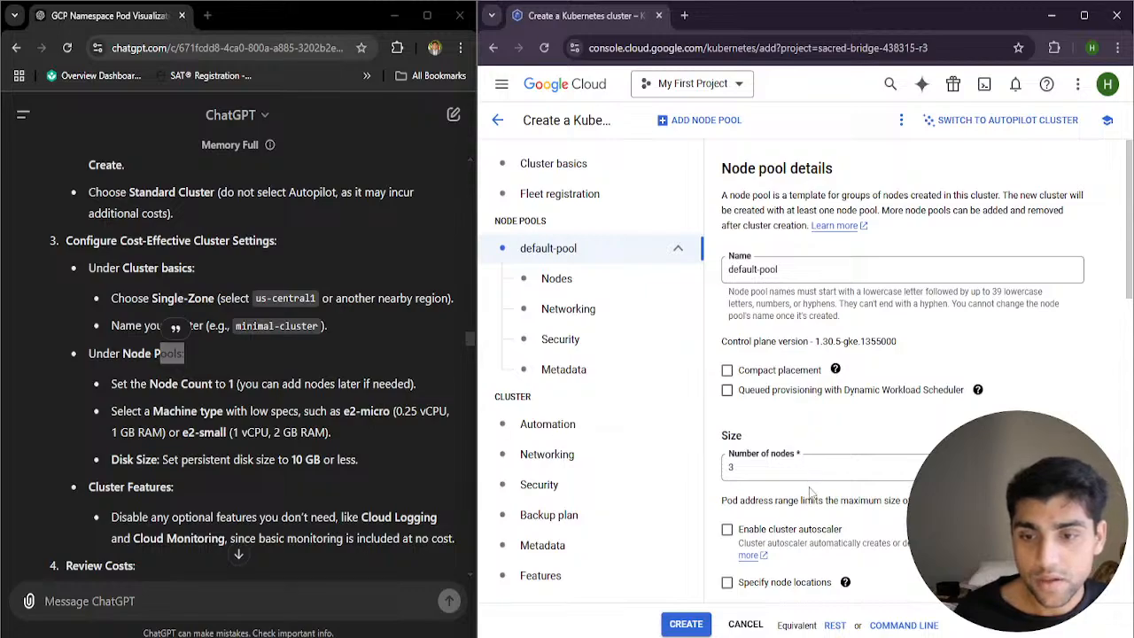
double_click(756, 466)
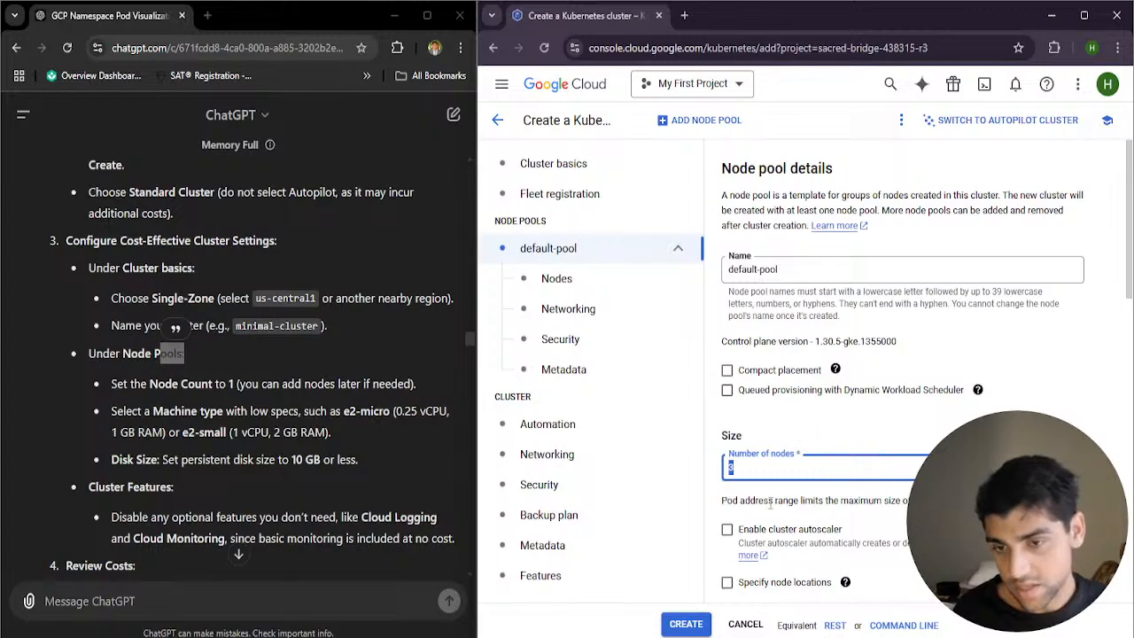
text(1)
scroll(784, 490, down, 2)
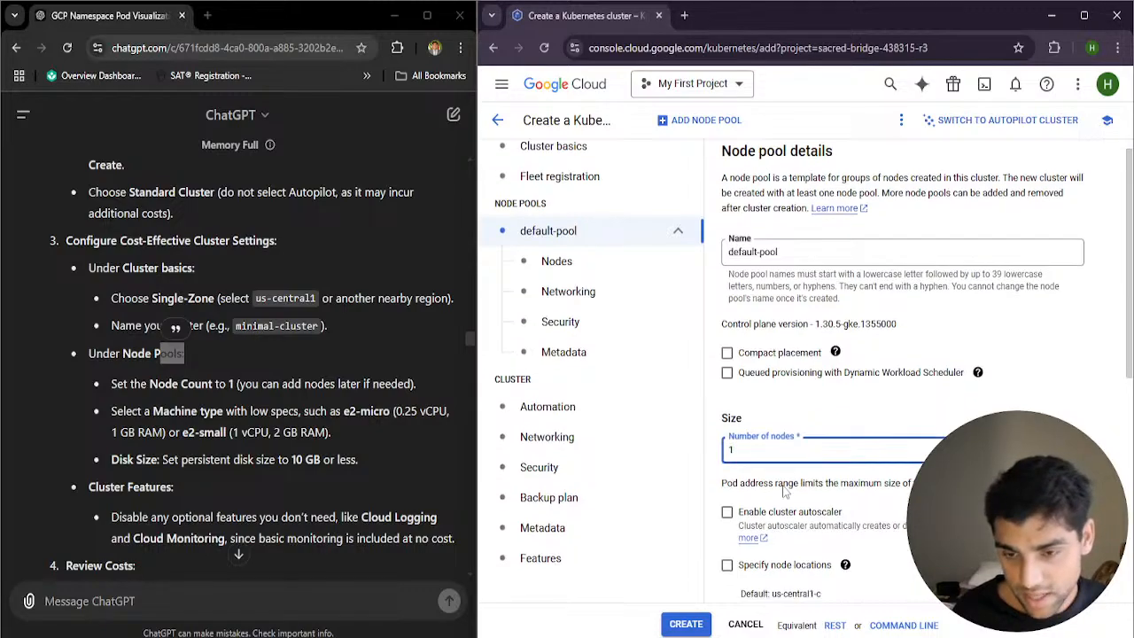
scroll(760, 380, down, 10)
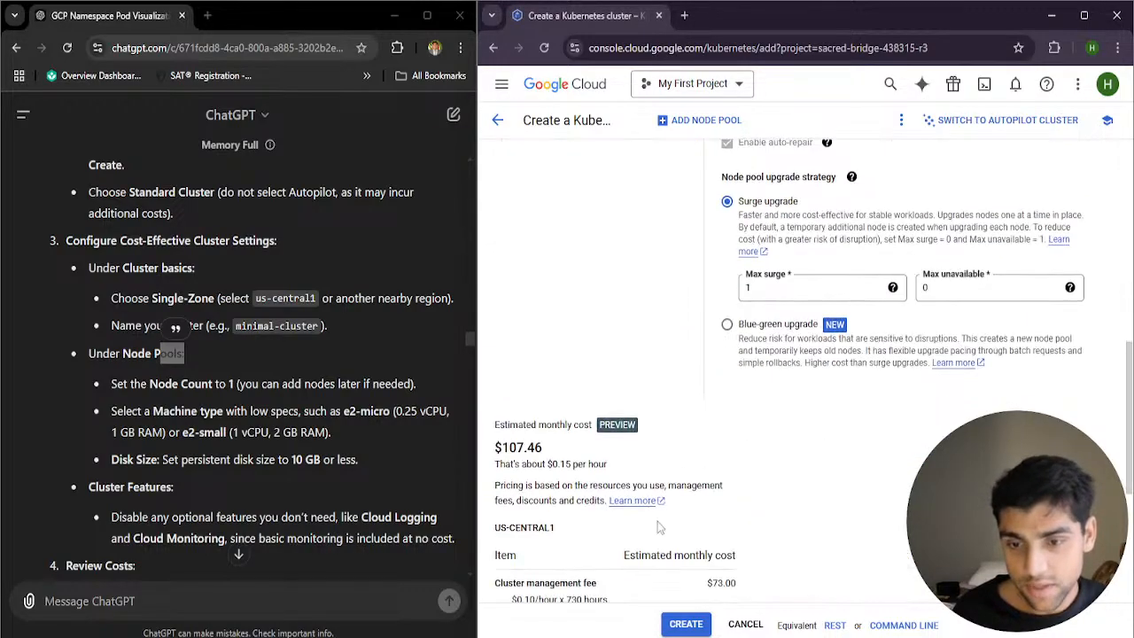
scroll(321, 415, up, 2)
scroll(319, 421, down, 2)
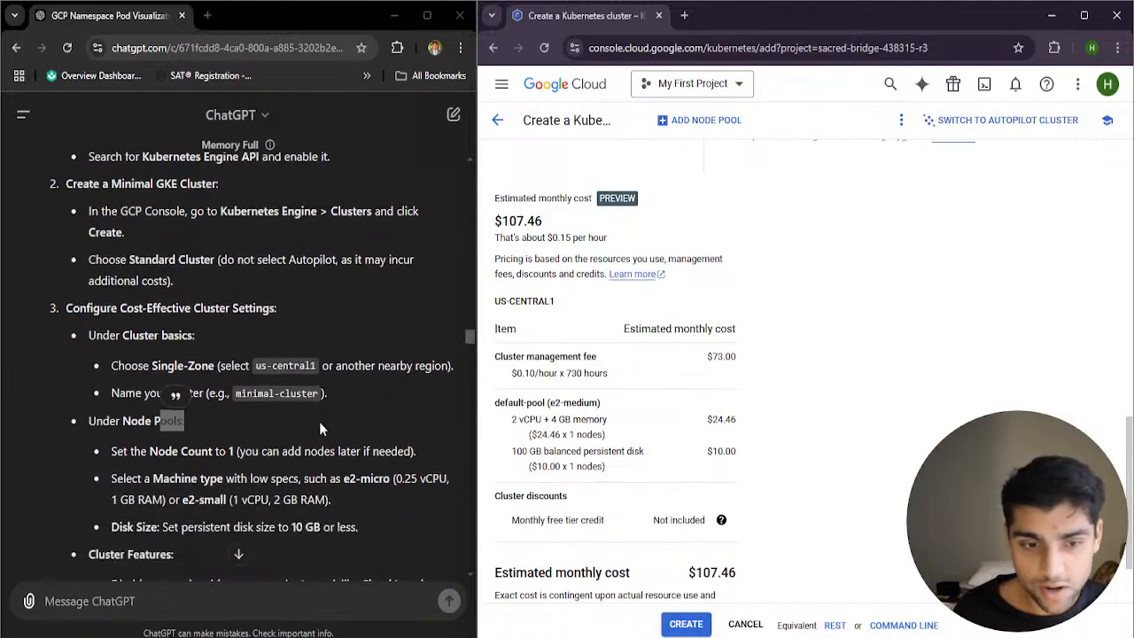
Look through the default-pool's size, automation and upgrade strategy settings
scroll(792, 430, up, 4)
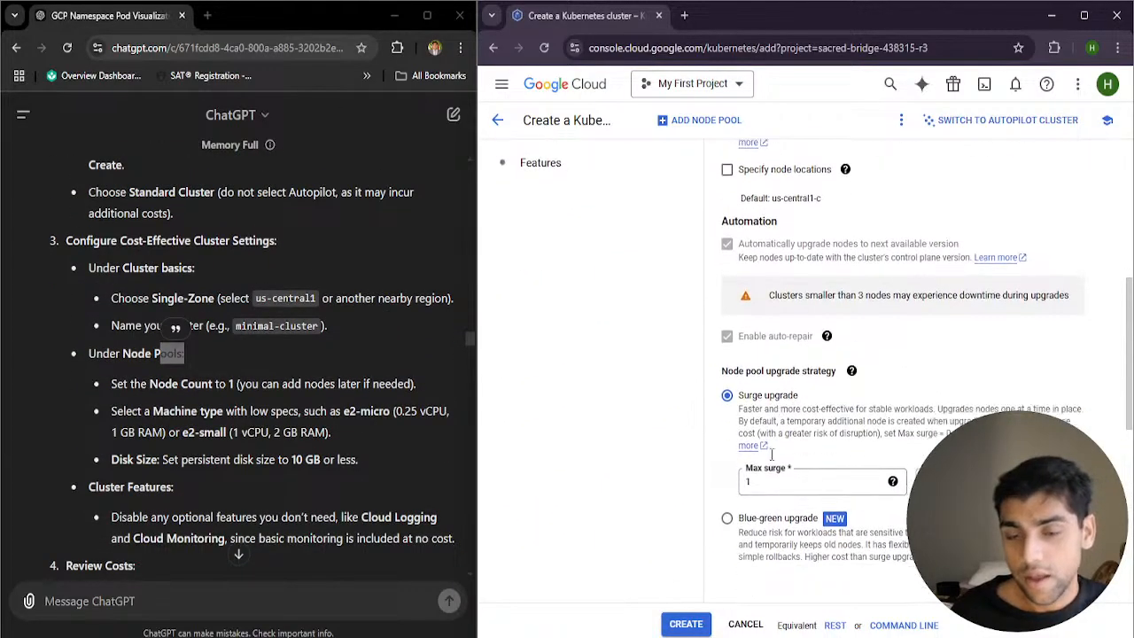
scroll(792, 431, down, 2)
scroll(794, 461, up, 6)
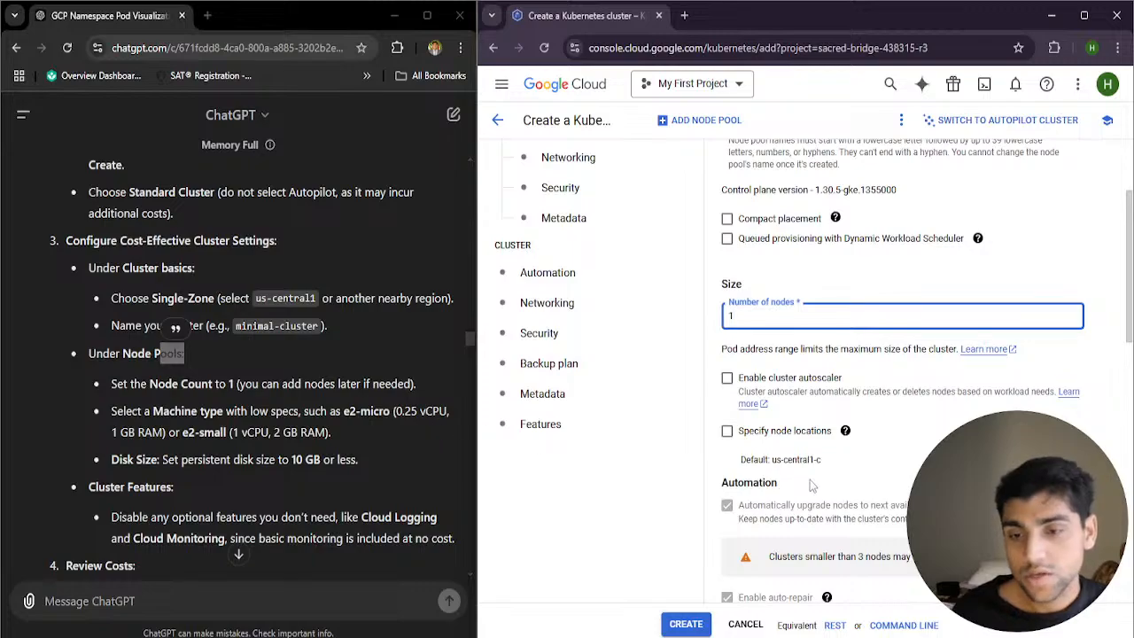
scroll(810, 480, down, 5)
scroll(824, 515, up, 2)
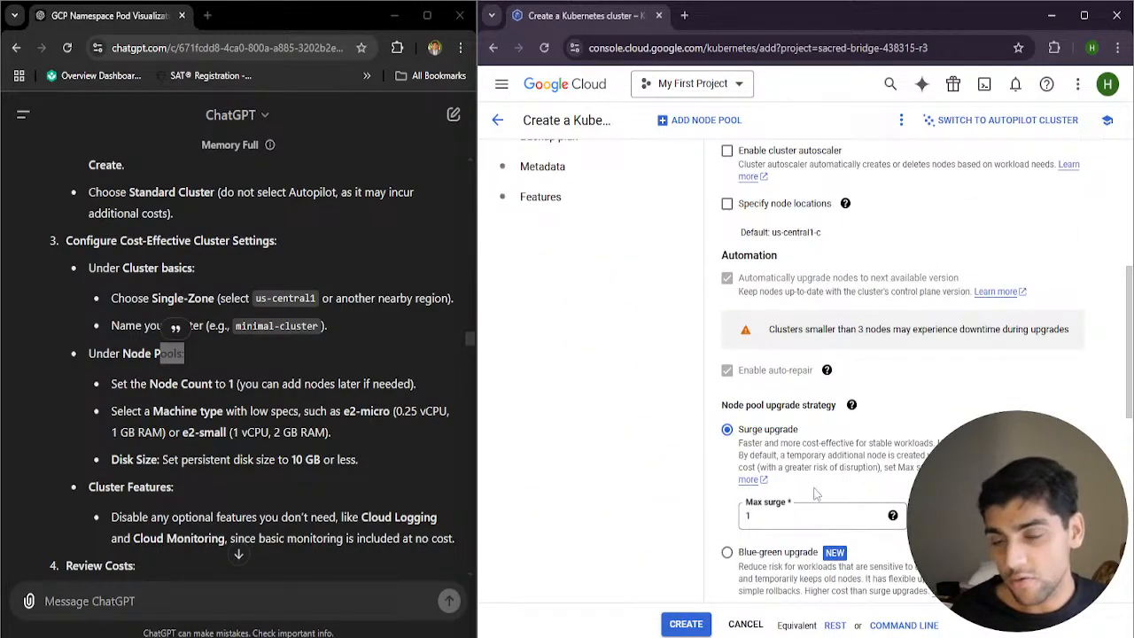
scroll(812, 496, up, 3)
scroll(816, 488, up, 2)
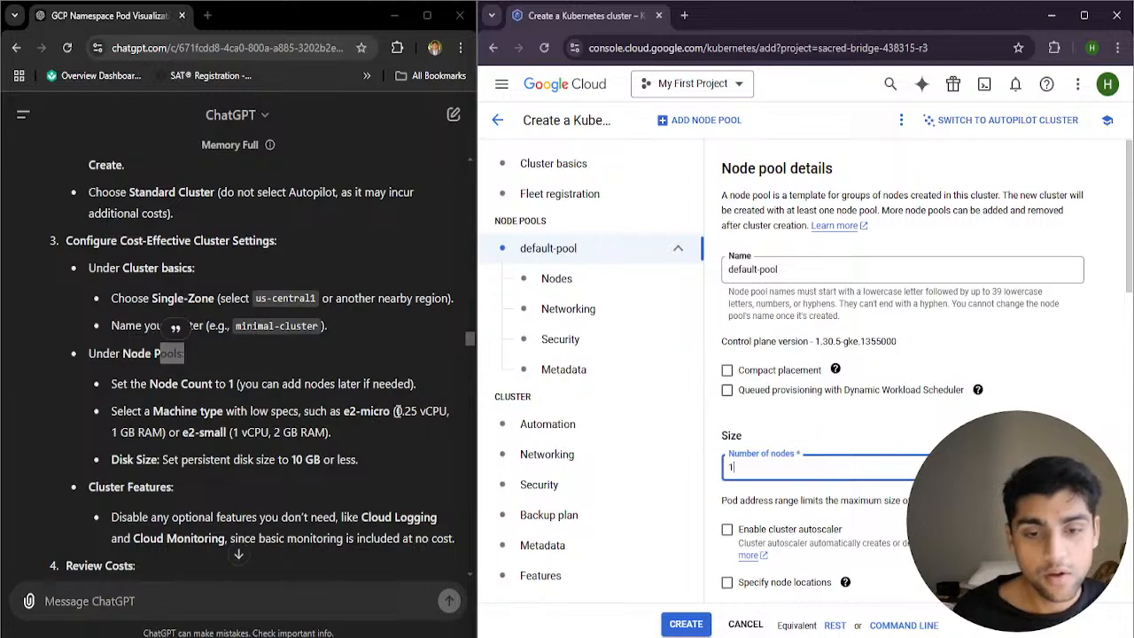
Highlight the guide's e2-micro recommendation and its 0.25 vCPU and 1 GB RAM specifications
drag(396, 410, 440, 413)
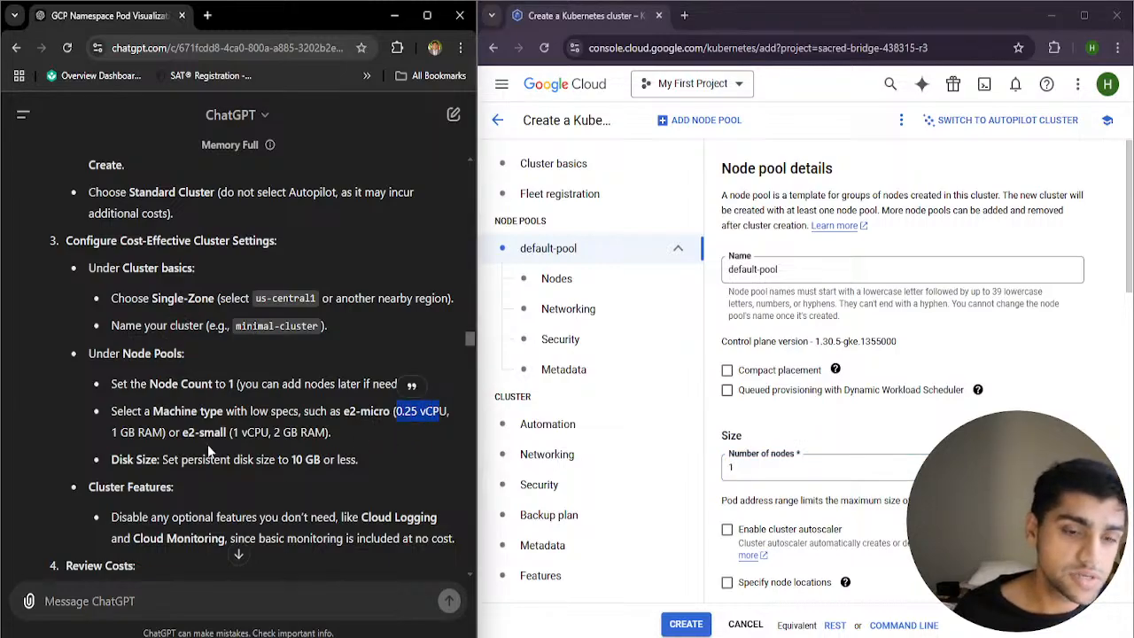
drag(112, 432, 162, 436)
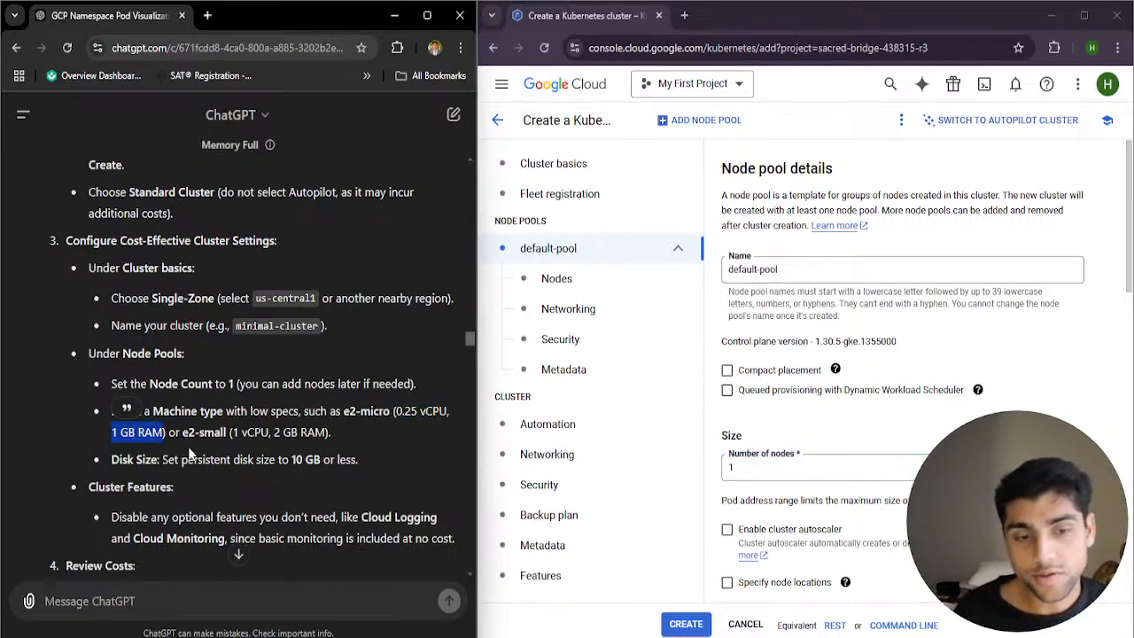
drag(343, 412, 390, 412)
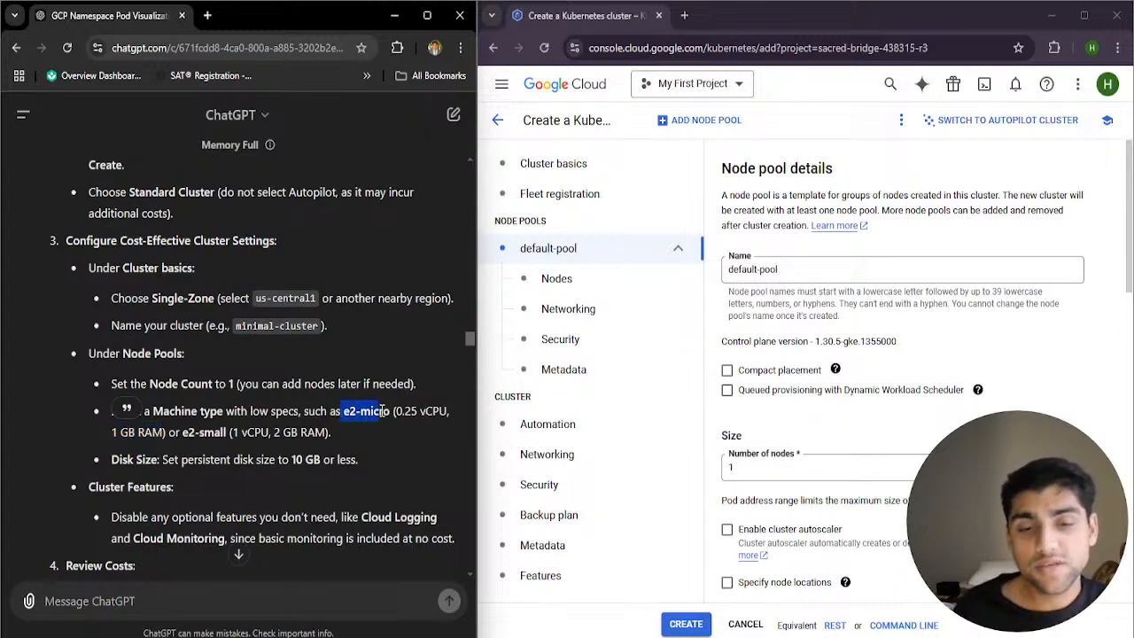
Find the machine configuration in the default-pool's node settings and examine the vCPU and memory ranges of the machine series
scroll(849, 501, down, 3)
scroll(849, 500, down, 2)
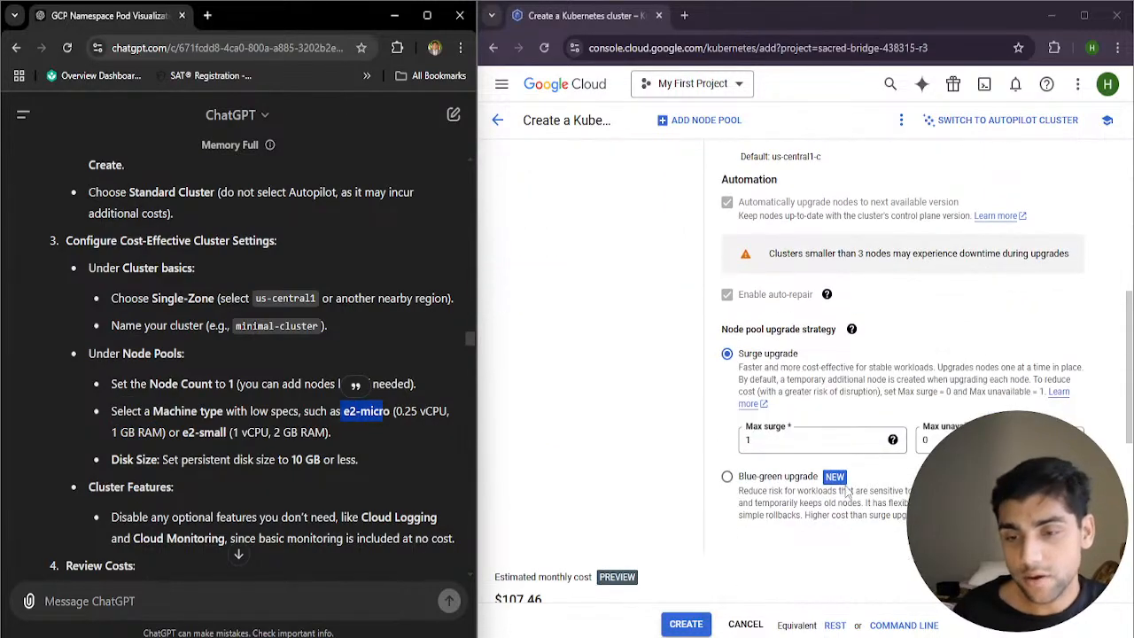
scroll(819, 498, up, 2)
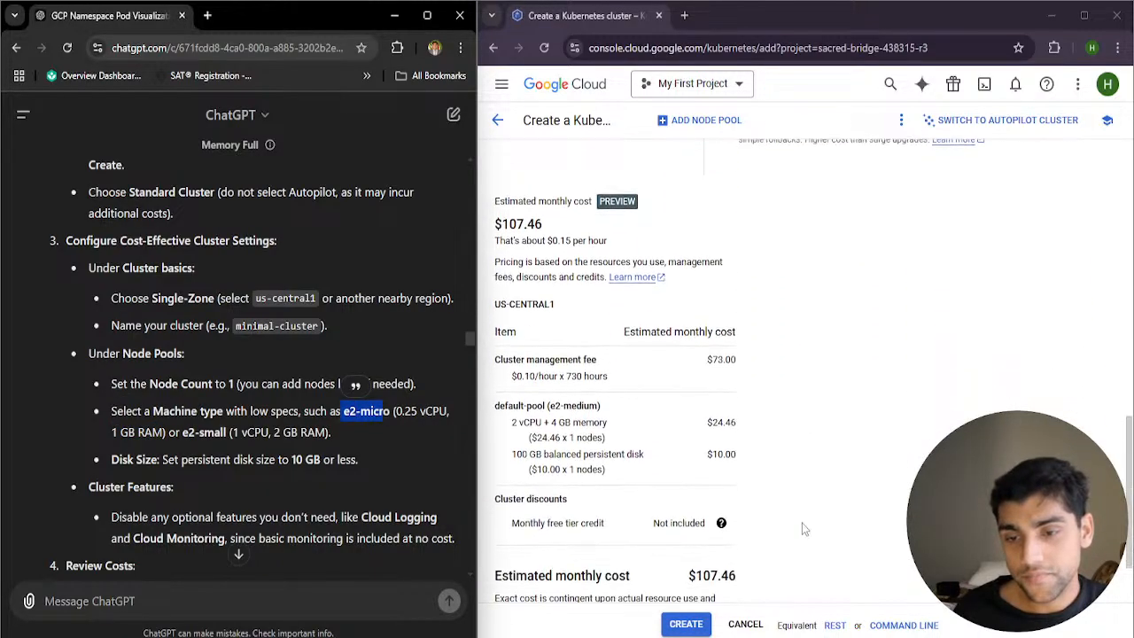
scroll(819, 498, up, 4)
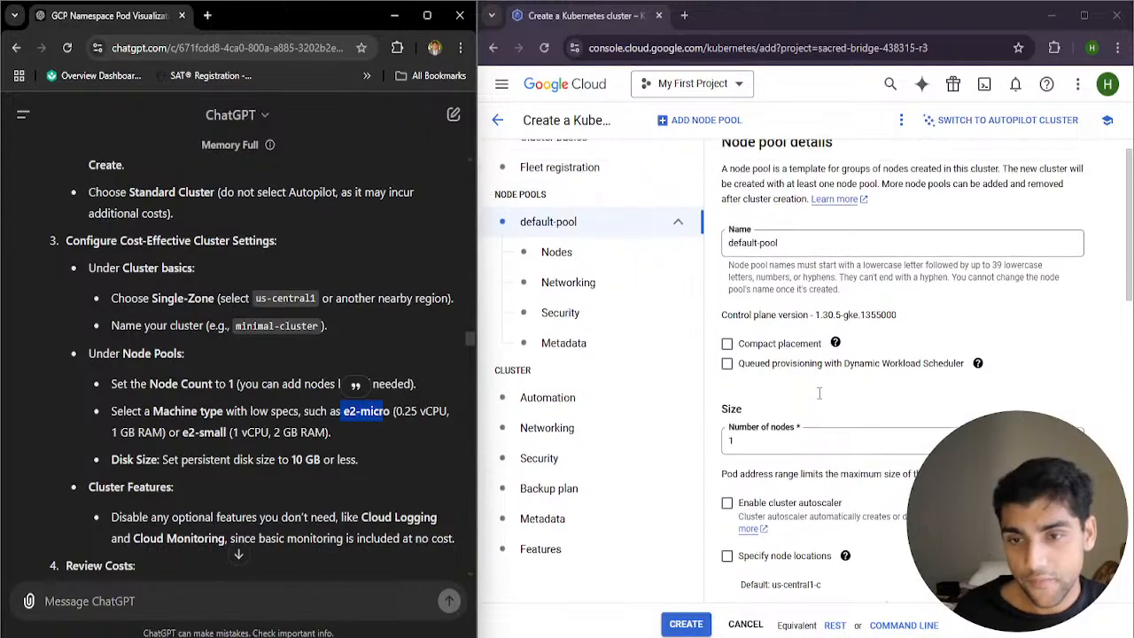
click(596, 282)
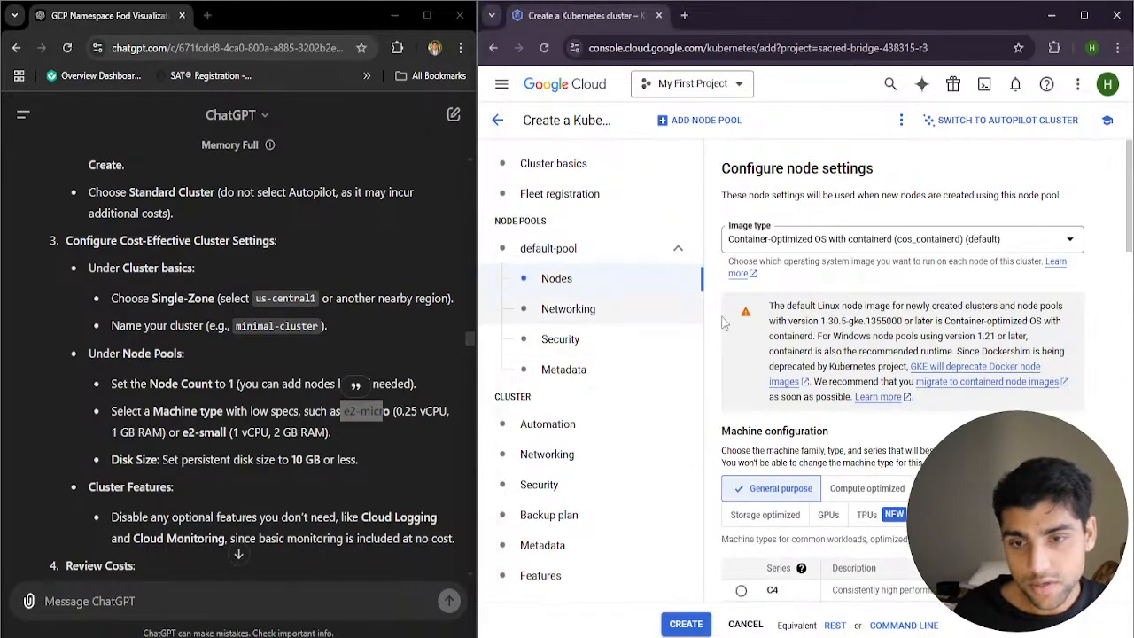
scroll(888, 423, down, 2)
scroll(821, 404, down, 1)
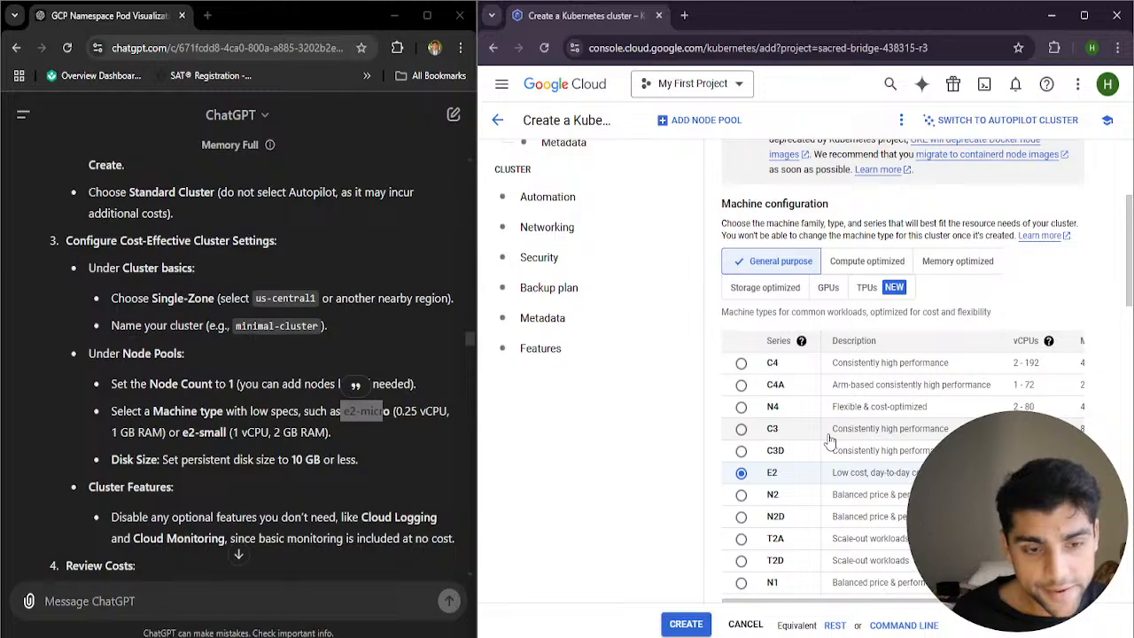
scroll(830, 440, down, 1)
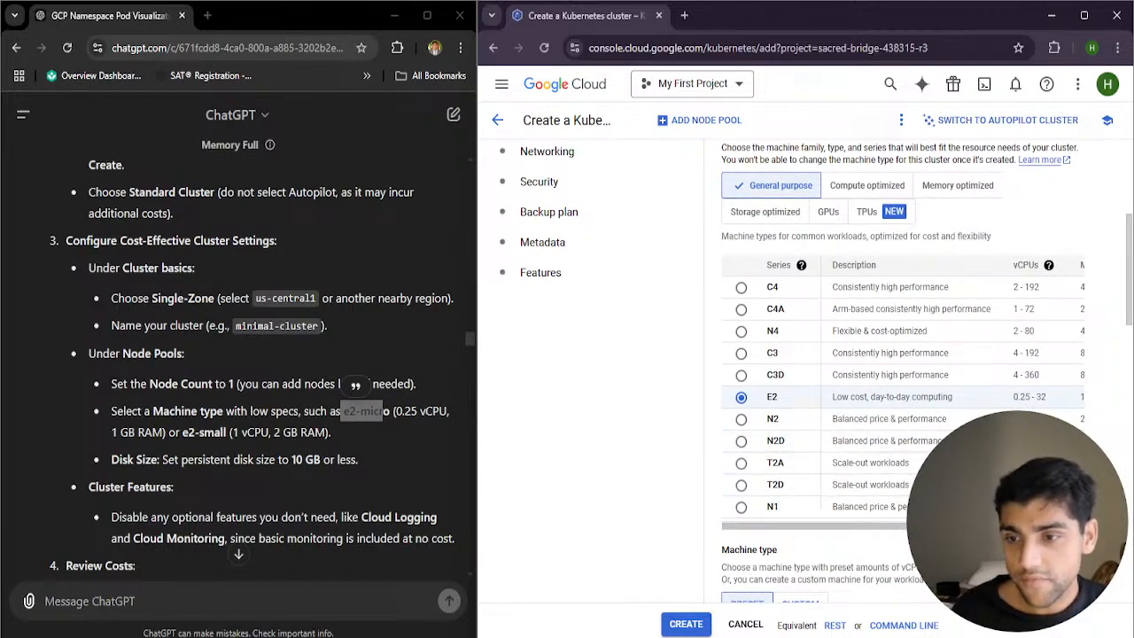
drag(939, 526, 1062, 527)
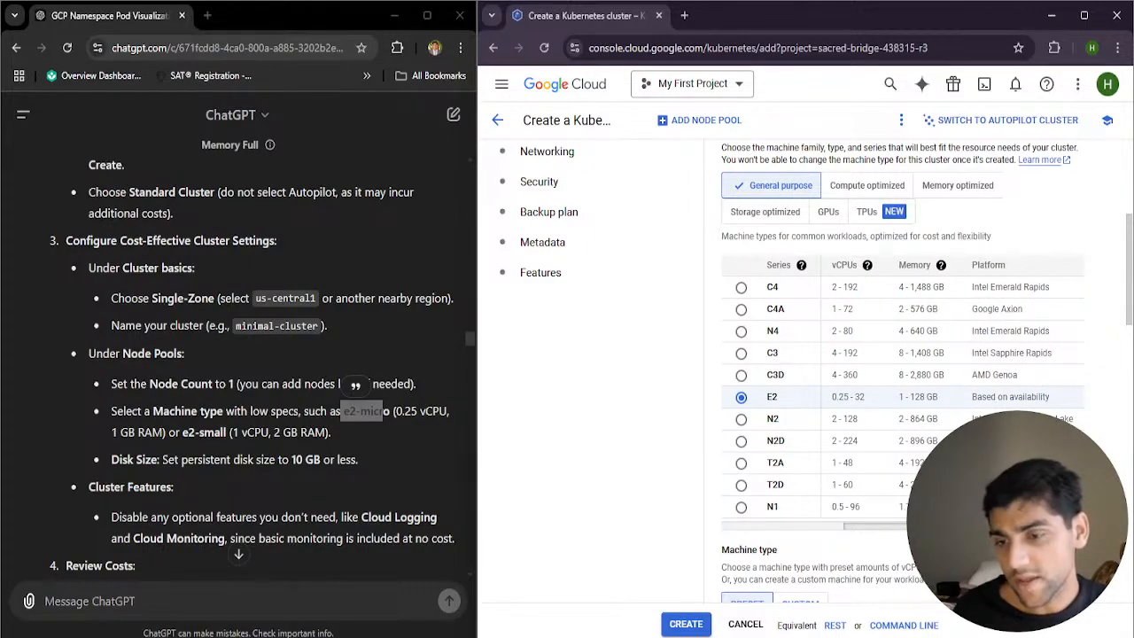
Set the default-pool's machine type to the shared-core e2-micro, and check its specifications and the updated cost estimate
scroll(794, 330, down, 5)
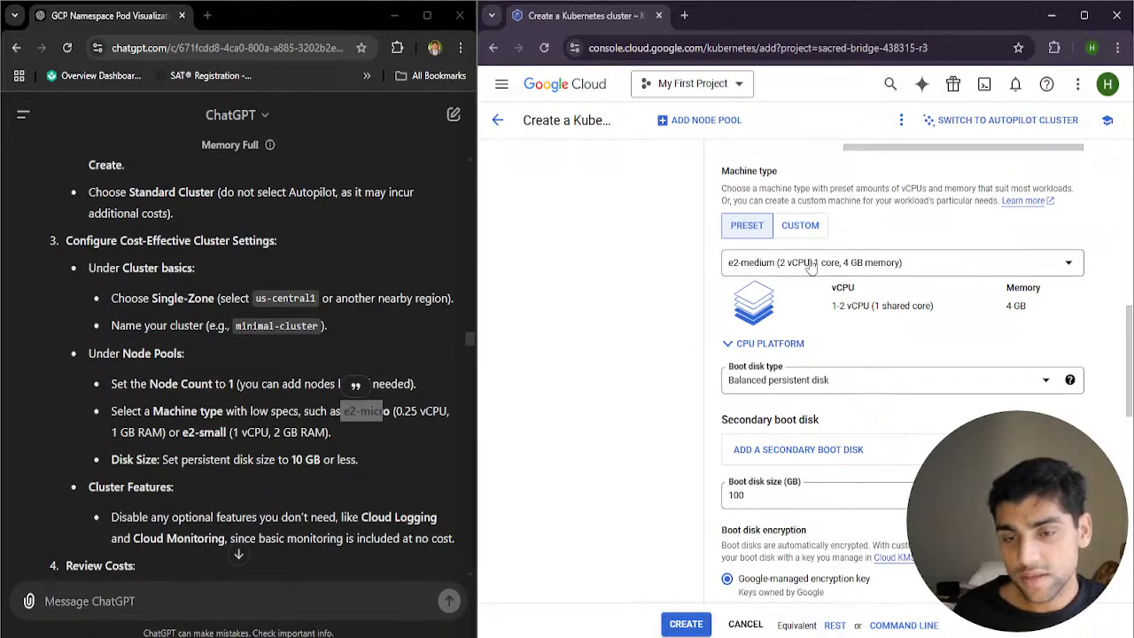
click(760, 269)
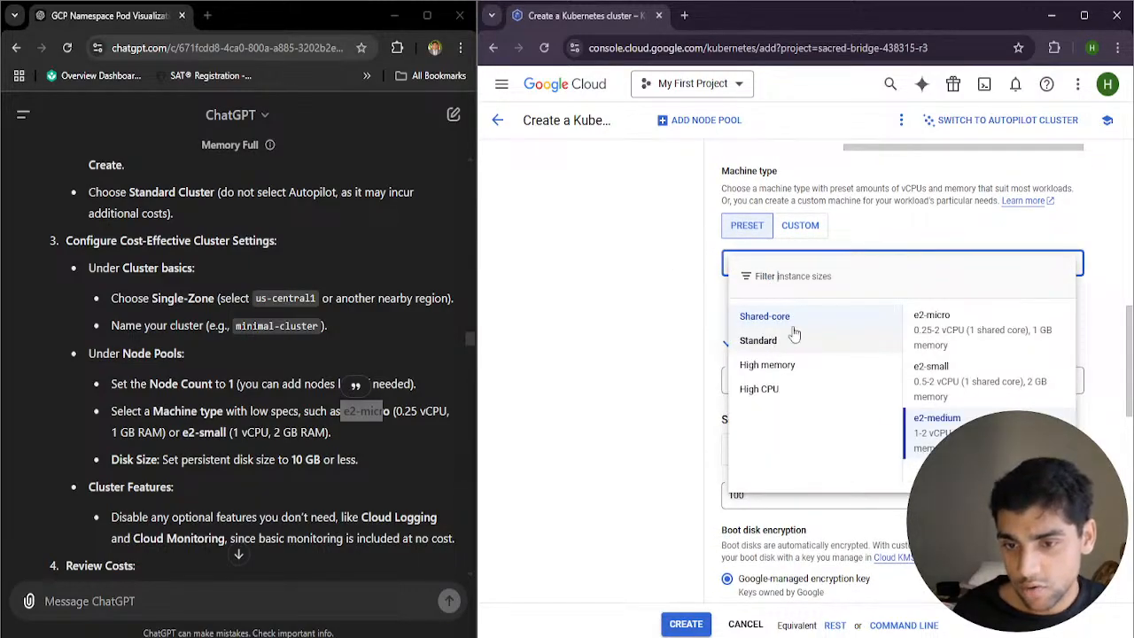
click(926, 335)
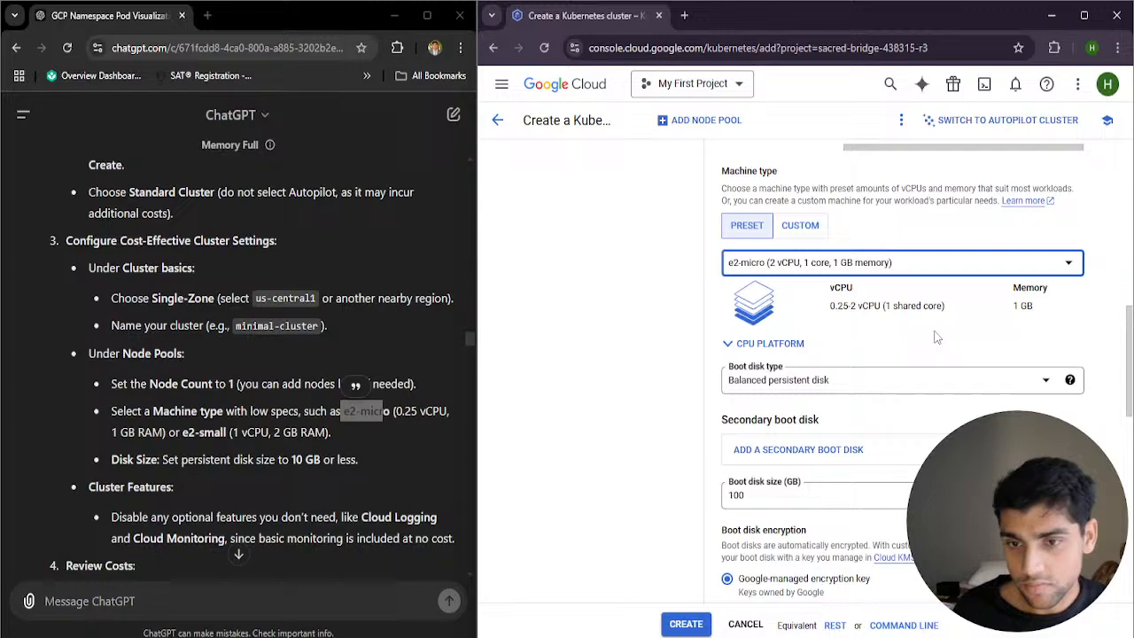
click(873, 266)
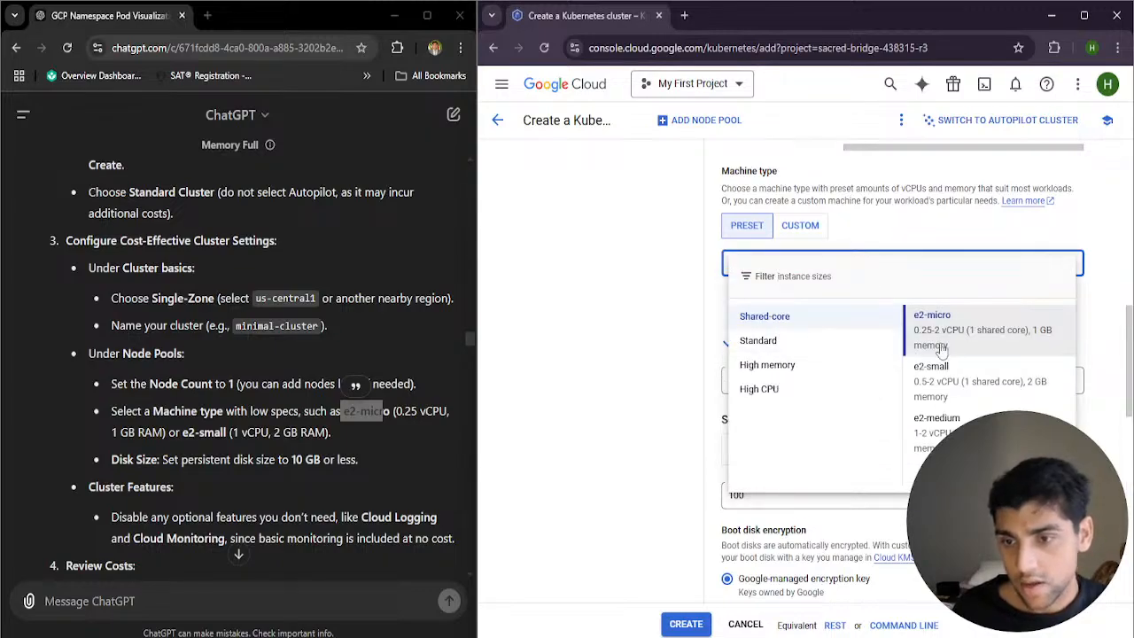
click(982, 331)
double_click(1026, 305)
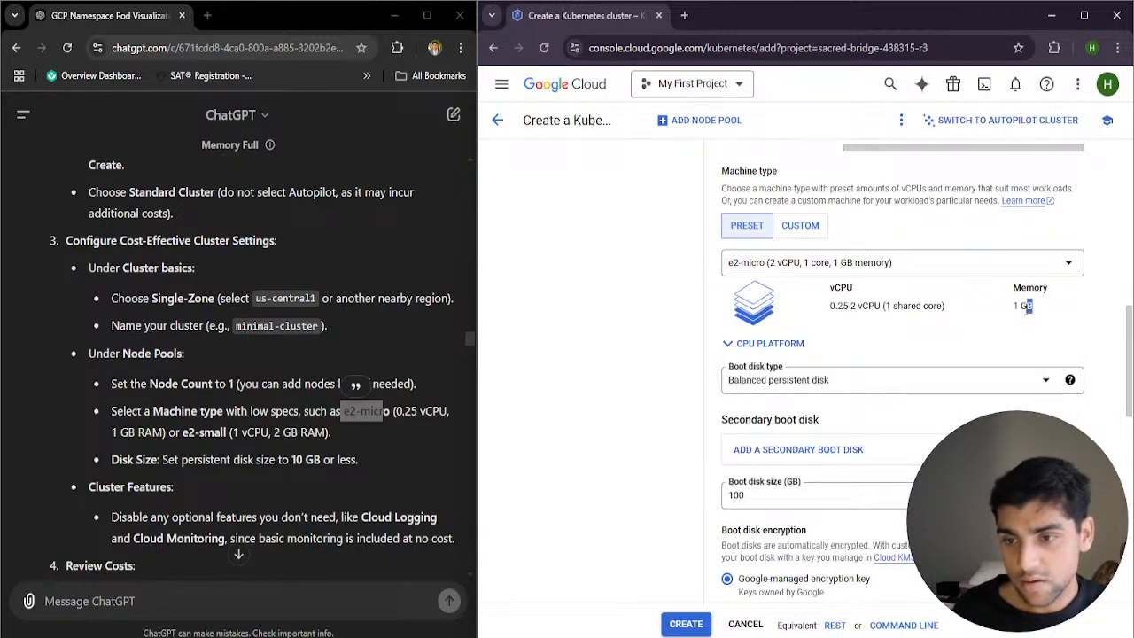
drag(829, 291, 964, 330)
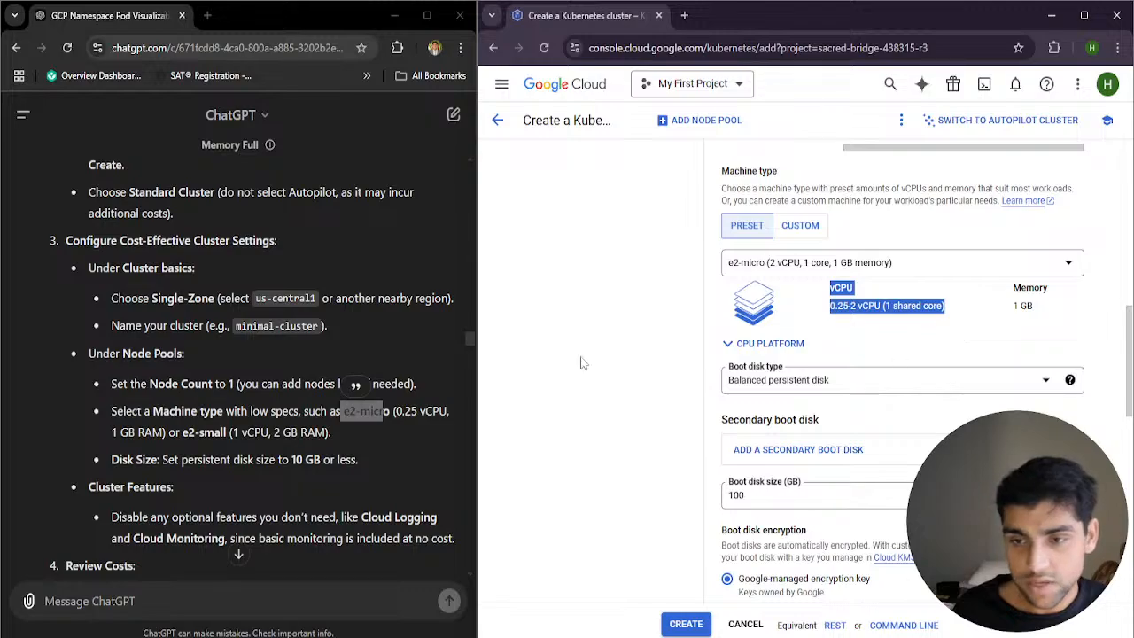
scroll(560, 366, down, 5)
scroll(570, 367, down, 5)
scroll(572, 394, up, 3)
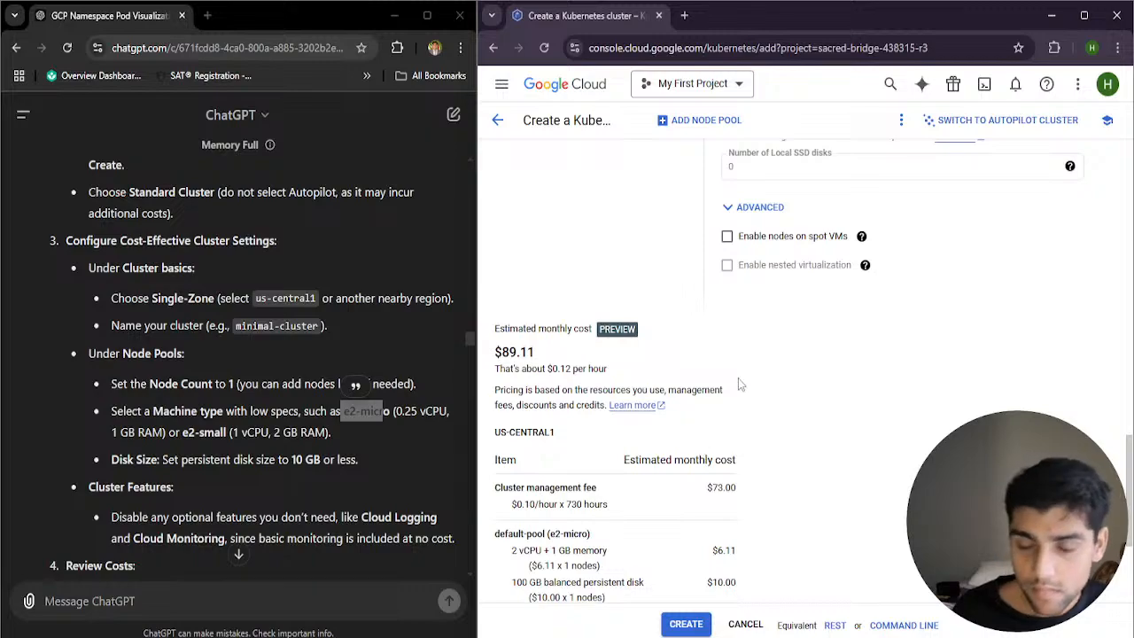
Set the nodes' boot disk size to 10 GB and check the updated monthly cost estimate
scroll(740, 390, up, 5)
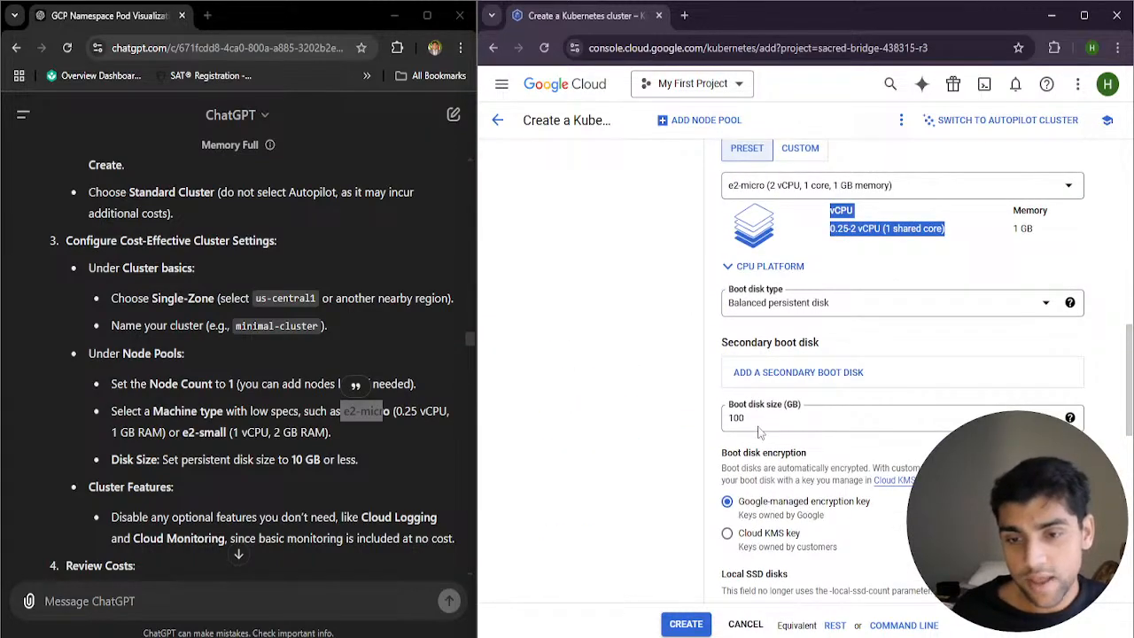
double_click(768, 416)
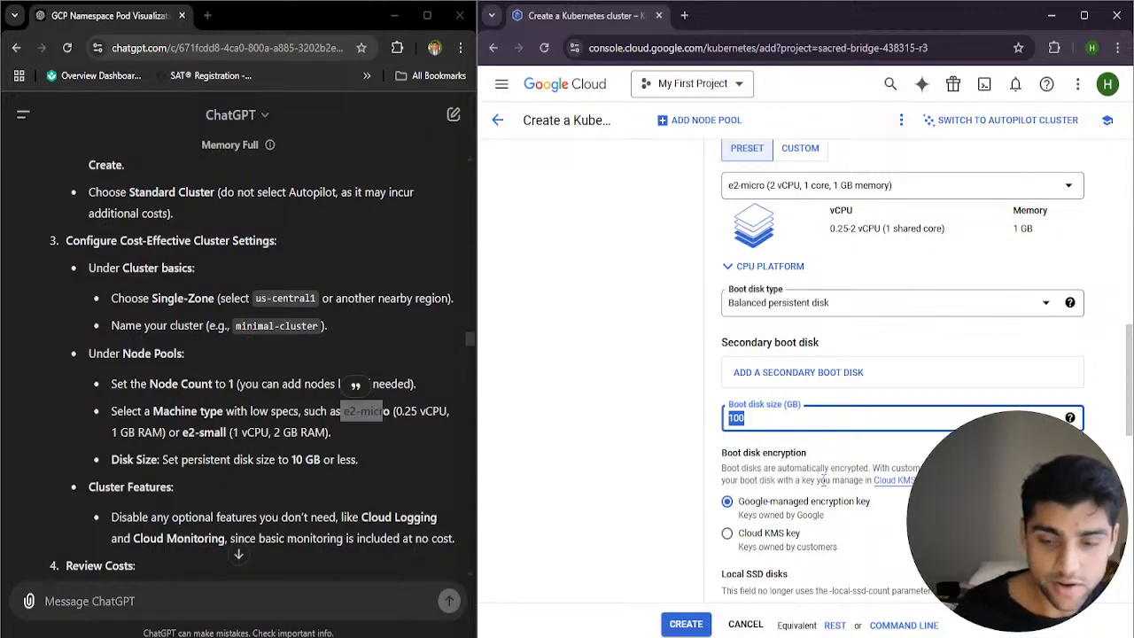
text(10)
scroll(574, 406, down, 4)
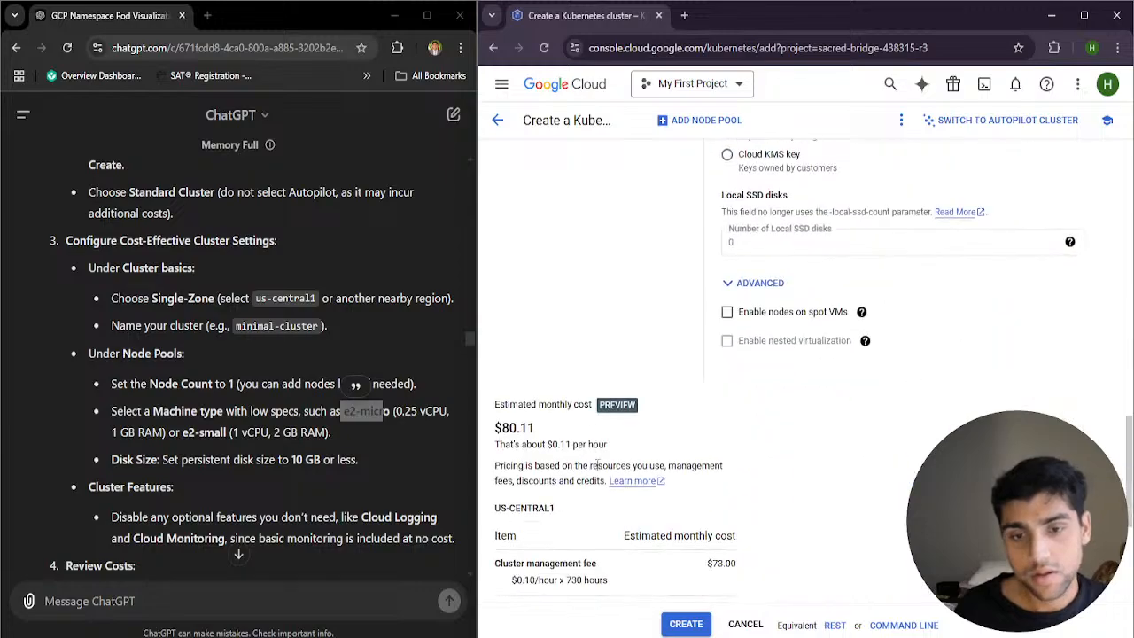
drag(536, 428, 509, 428)
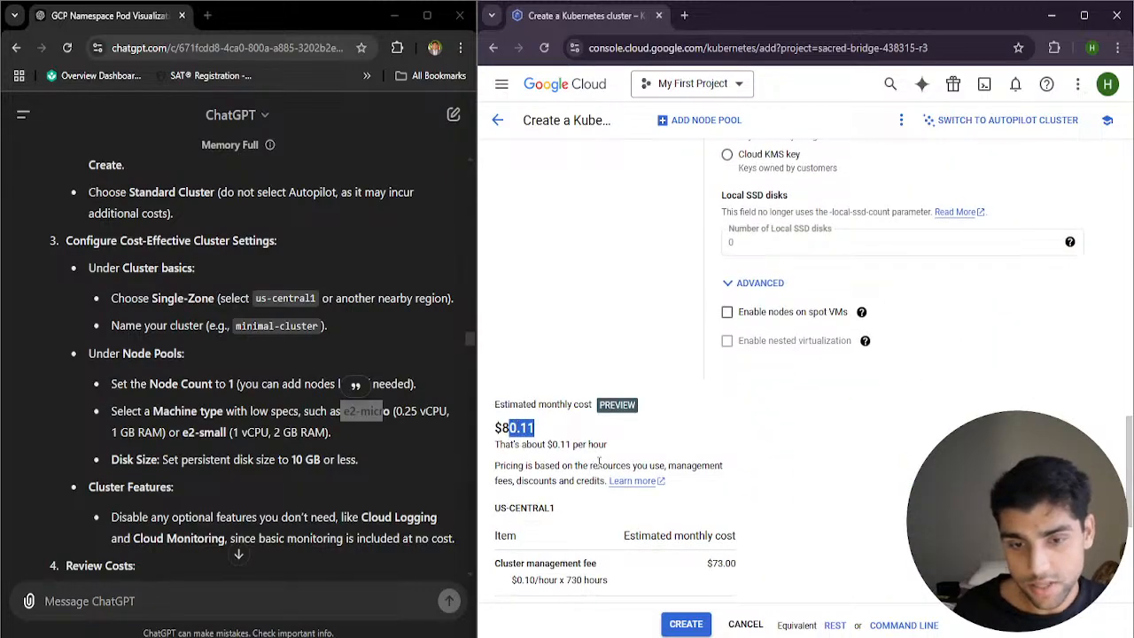
Try a boot disk size of 5 GB for the nodes, and set it back to 10 GB
scroll(621, 443, up, 3)
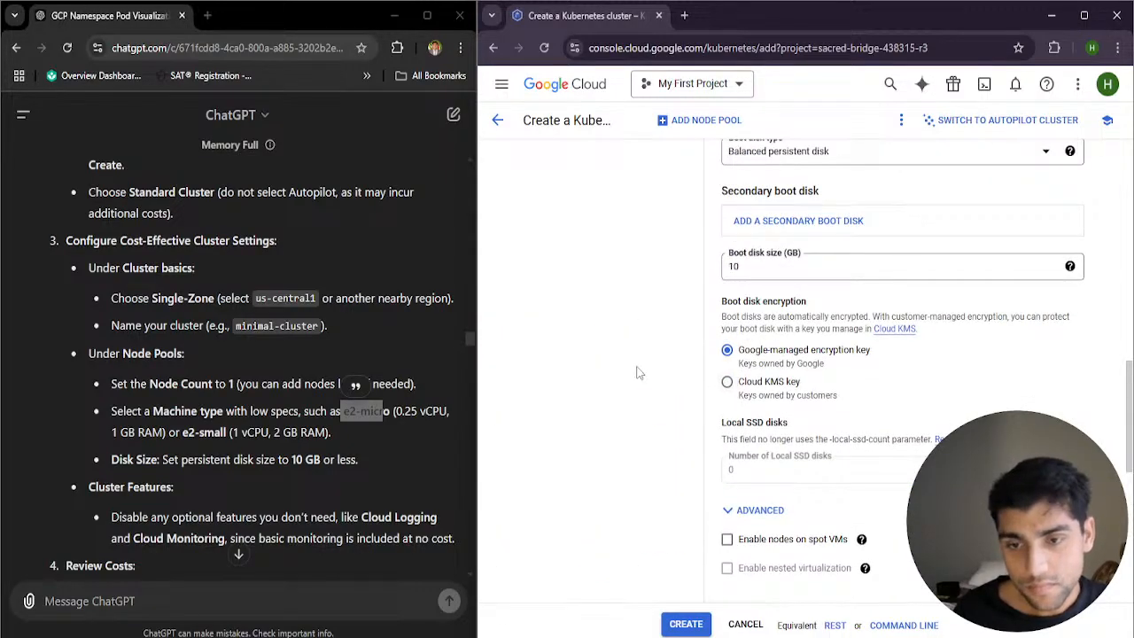
double_click(753, 273)
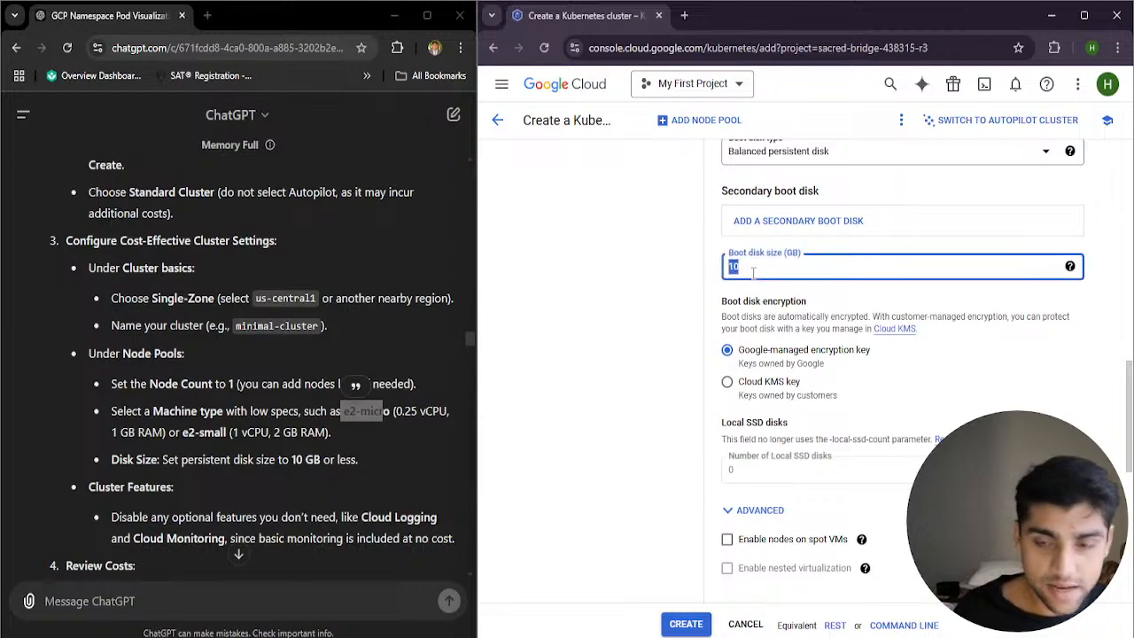
text(5)
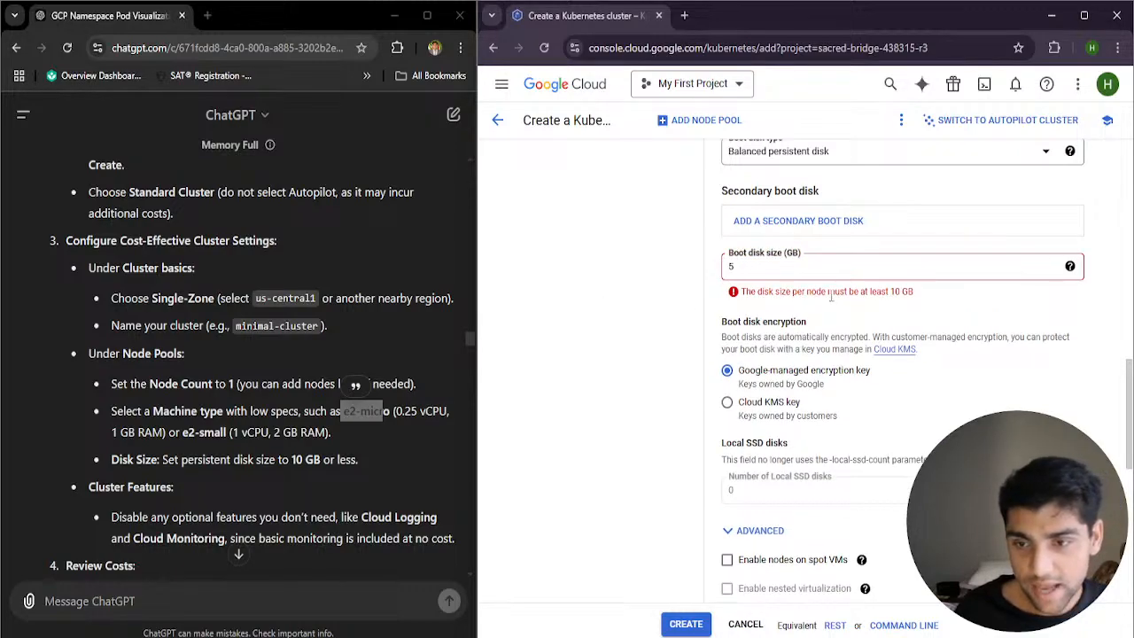
drag(917, 293, 742, 292)
double_click(760, 271)
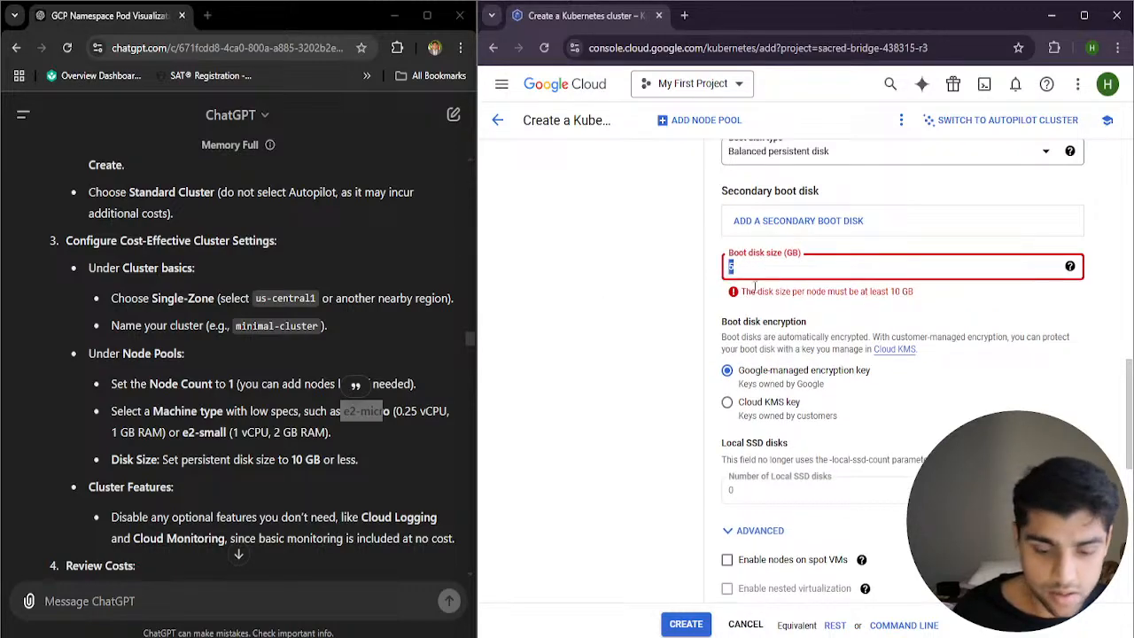
text(10)
key(ctrl+plus)
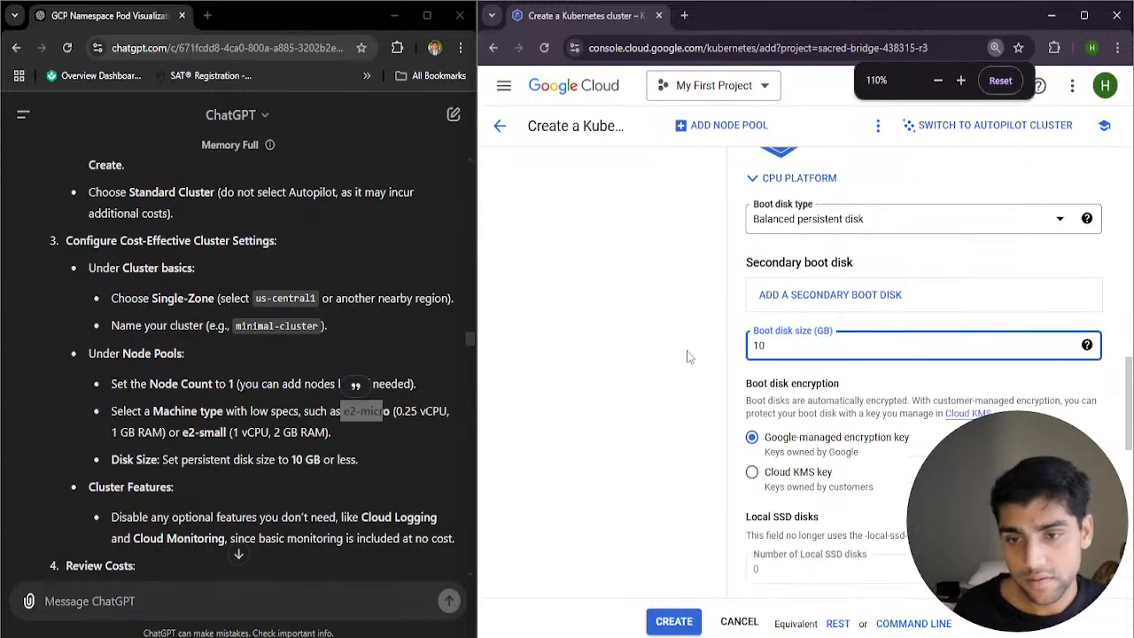
Read the guide's Cluster Features advice on disabling optional features such as Cloud Logging and Cloud Monitoring
click(682, 358)
scroll(678, 360, down, 1)
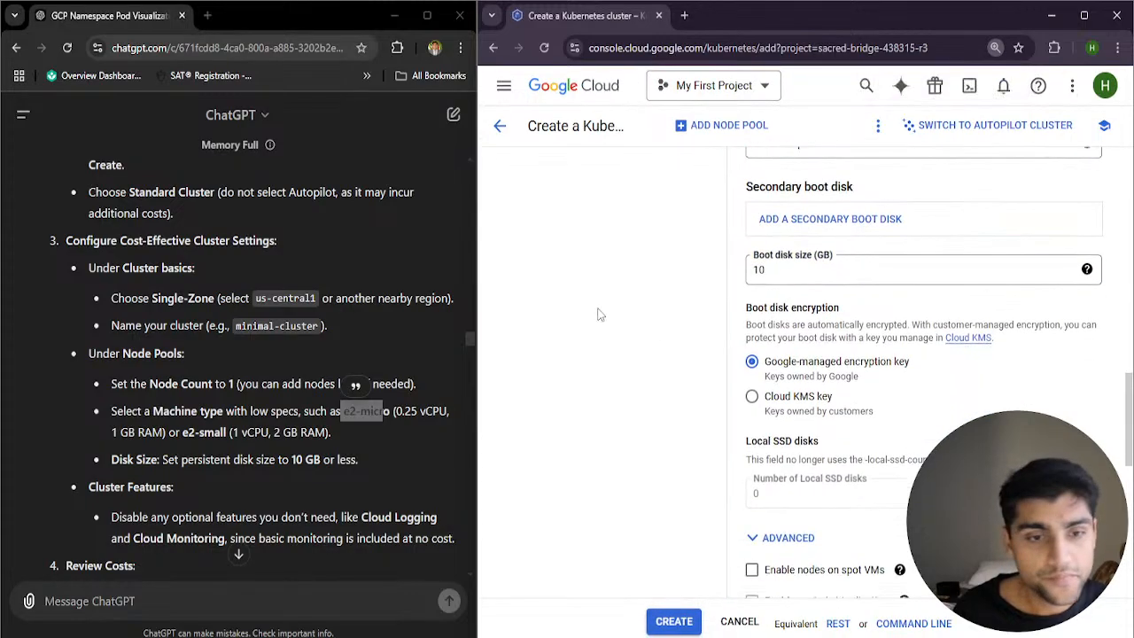
click(257, 418)
scroll(222, 448, down, 1)
drag(90, 412, 156, 417)
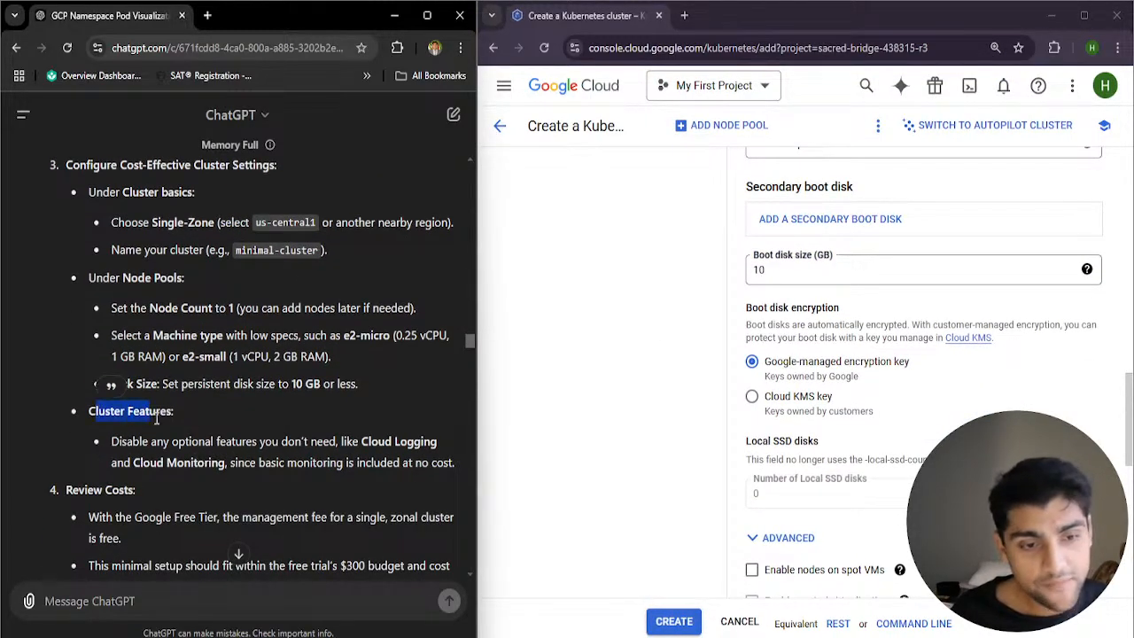
scroll(157, 424, down, 1)
drag(259, 387, 337, 368)
drag(360, 365, 396, 370)
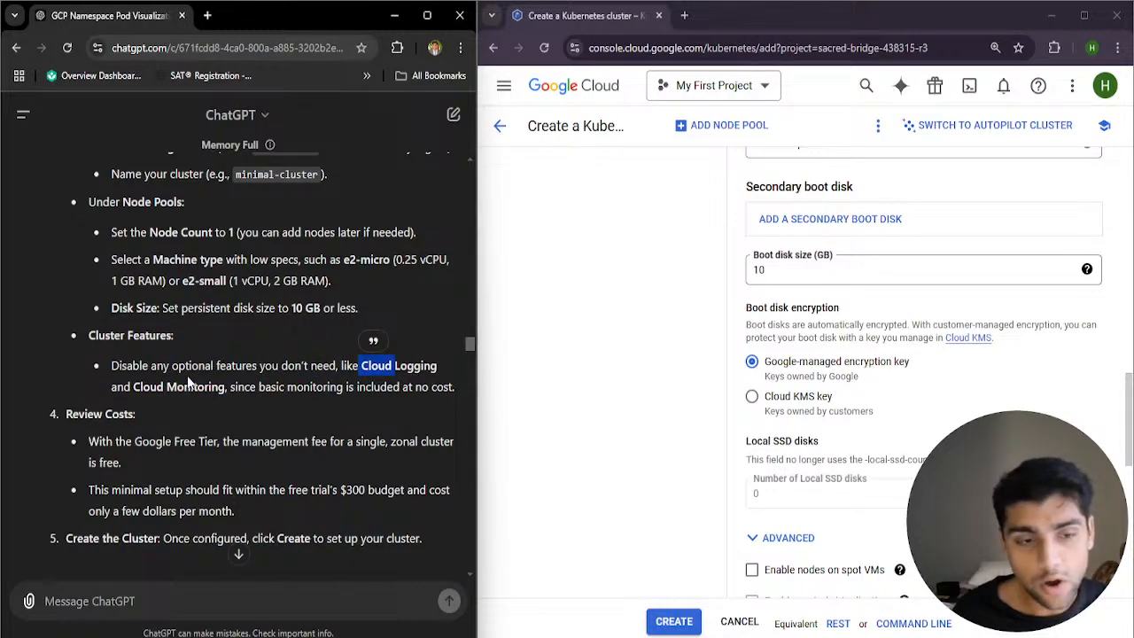
drag(133, 387, 226, 390)
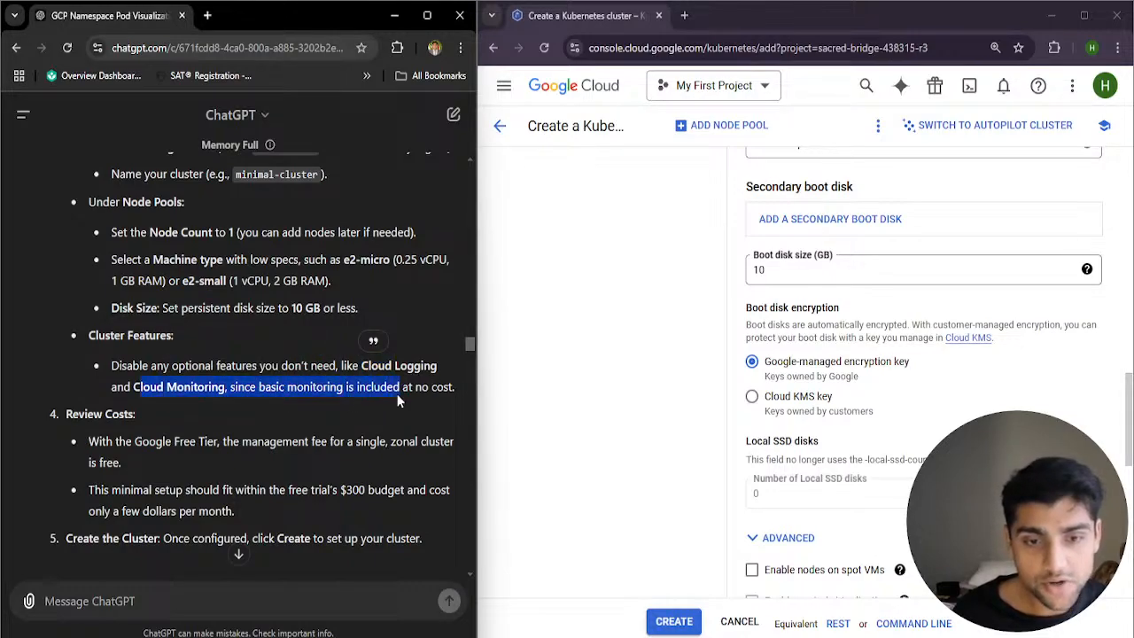
drag(398, 396, 421, 396)
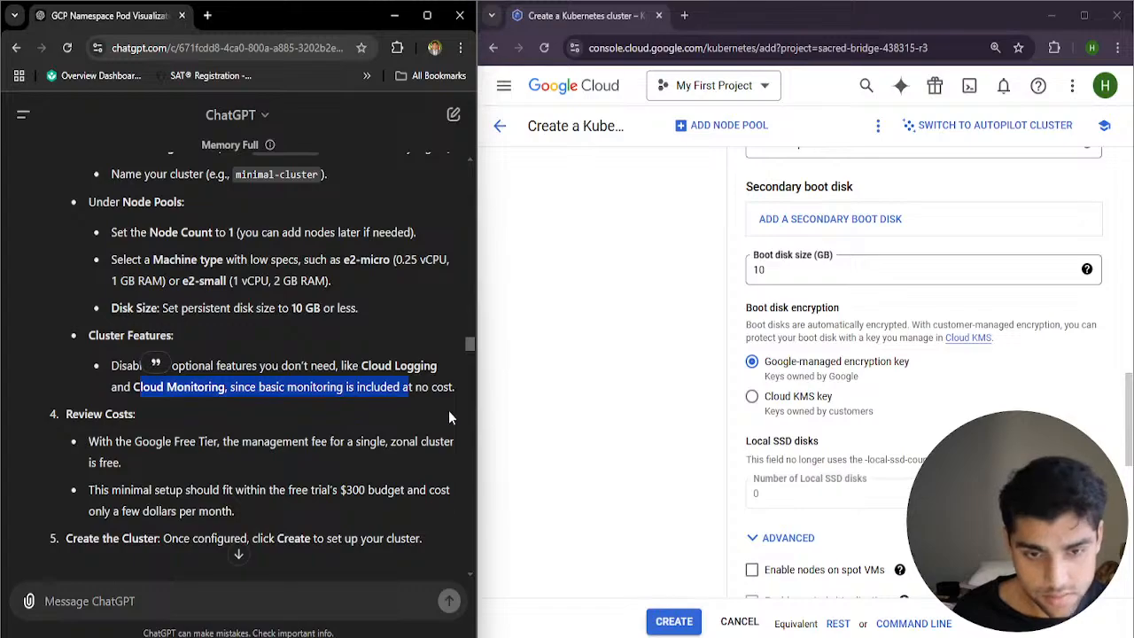
Examine the advanced node options and the estimated monthly cost below the default-pool's node settings for optional features to disable
scroll(787, 485, down, 3)
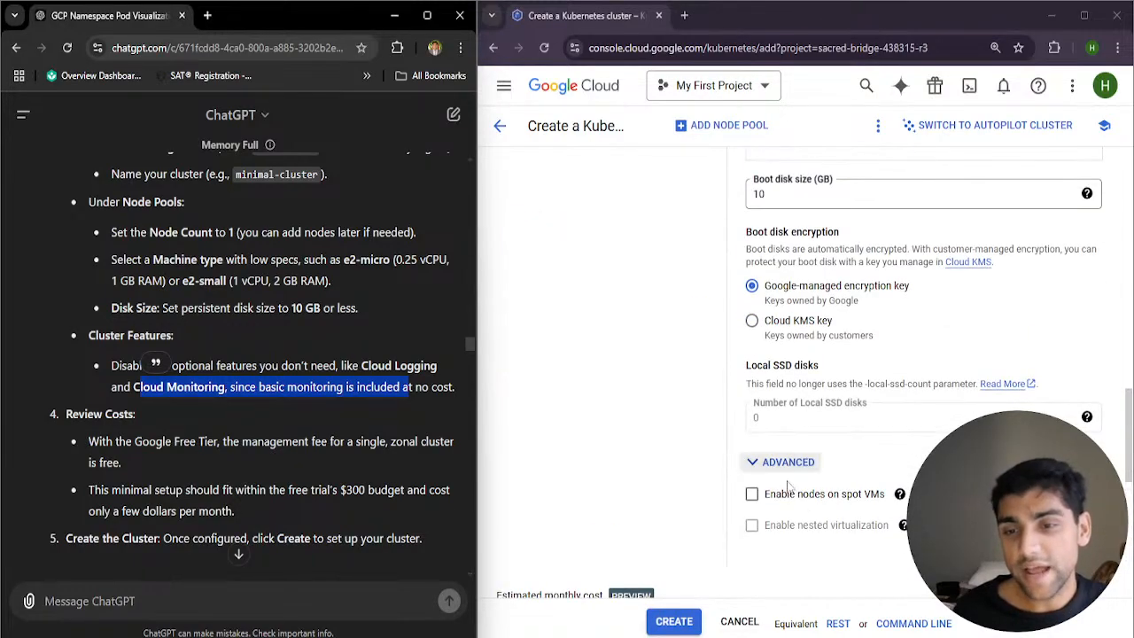
scroll(787, 485, down, 3)
right_click(771, 421)
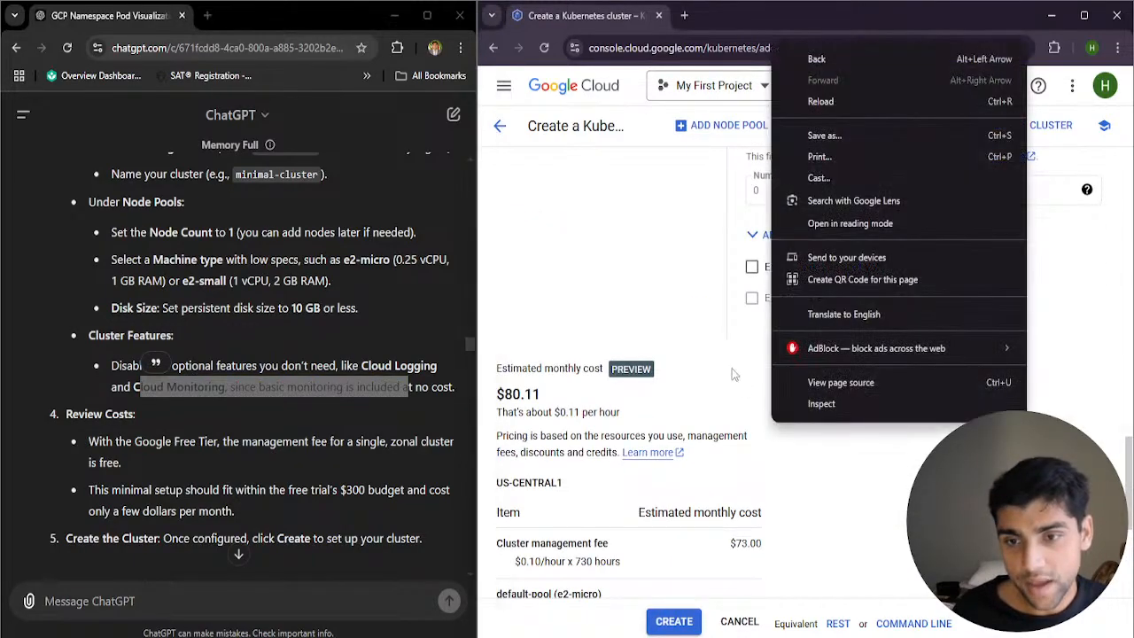
click(733, 374)
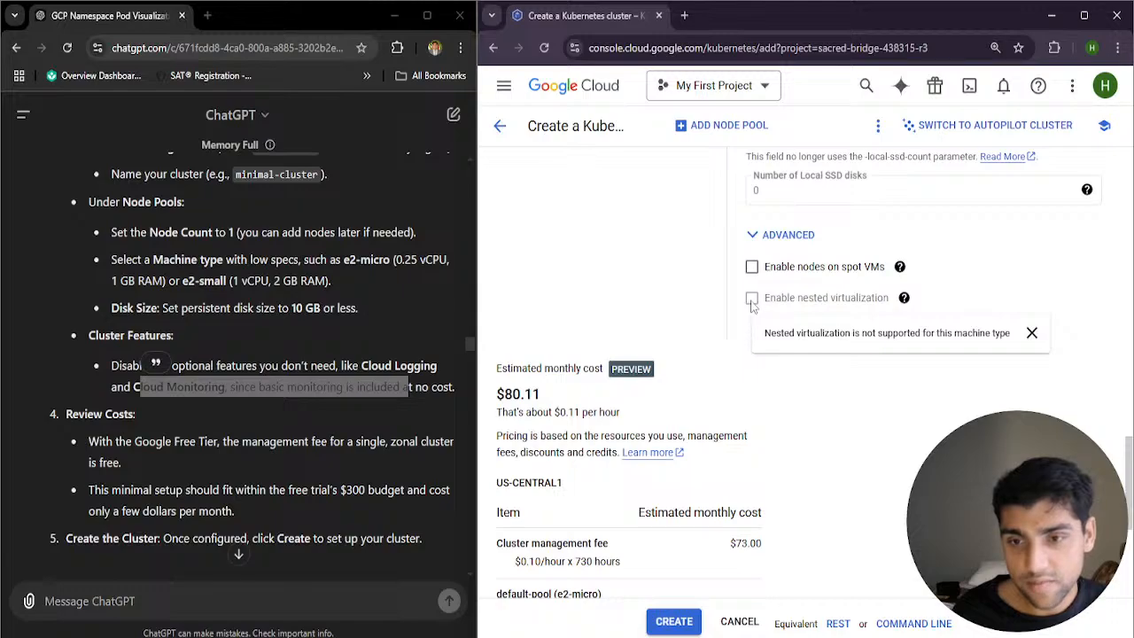
scroll(716, 427, down, 4)
scroll(741, 457, up, 15)
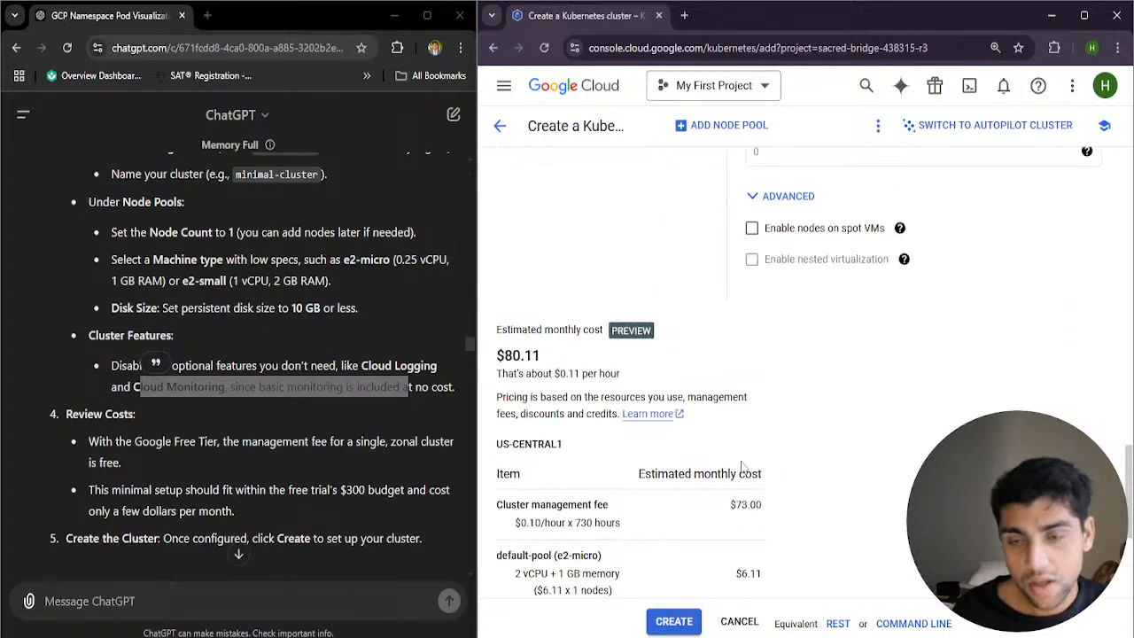
Check the available boot disk types without changing the selection, and review the default-pool's machine configuration and image type
scroll(760, 358, up, 1)
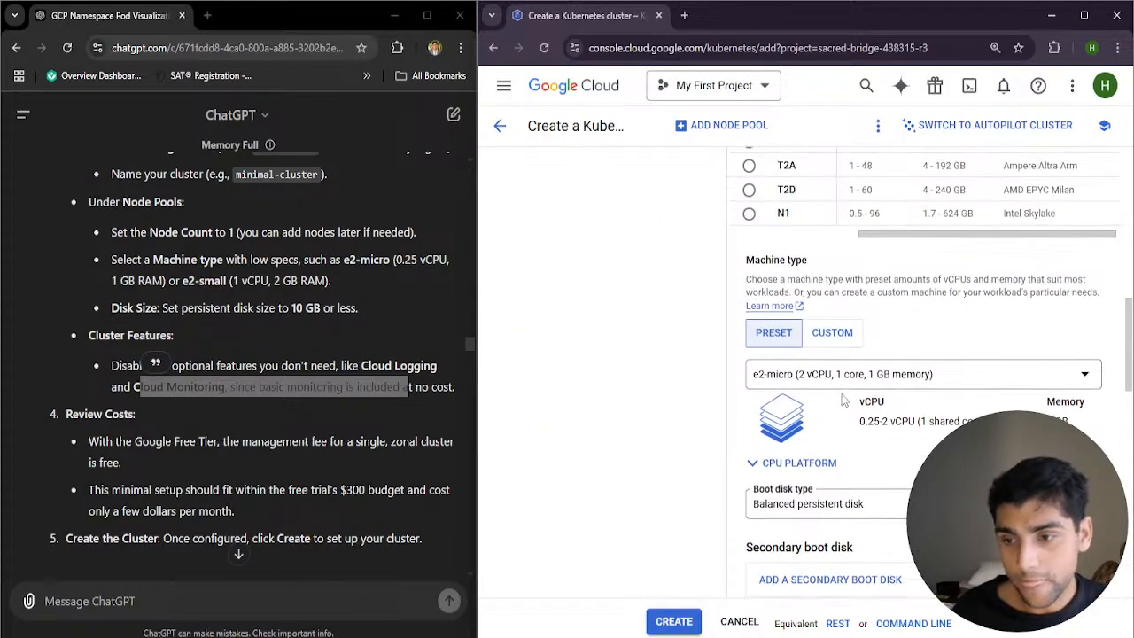
click(808, 503)
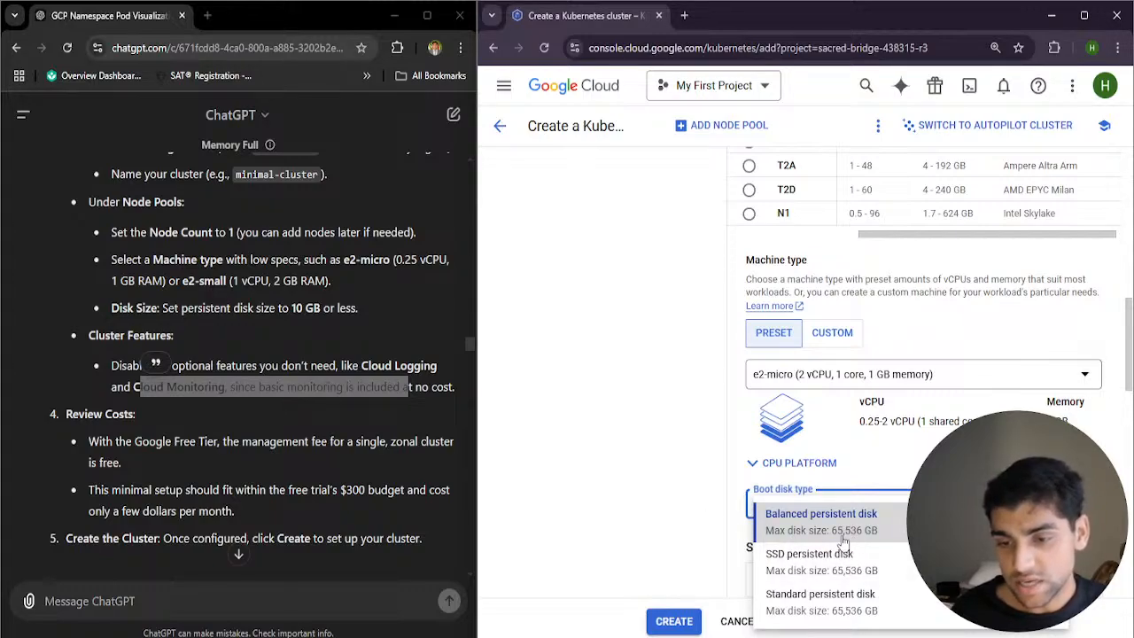
click(709, 507)
scroll(709, 487, up, 5)
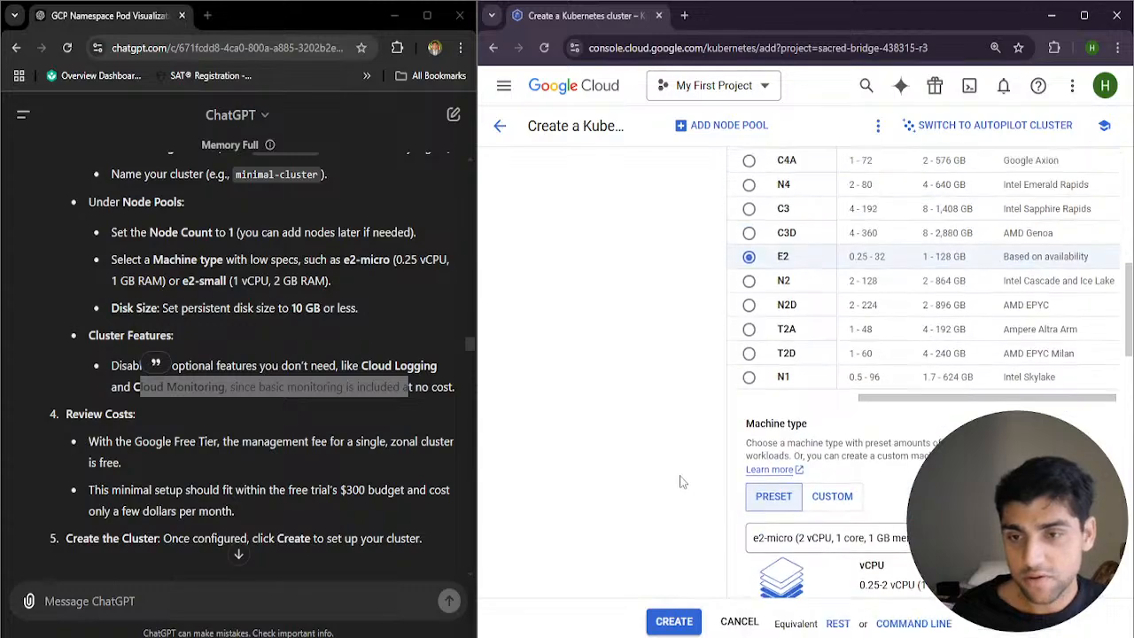
scroll(709, 474, up, 3)
scroll(734, 470, down, 1)
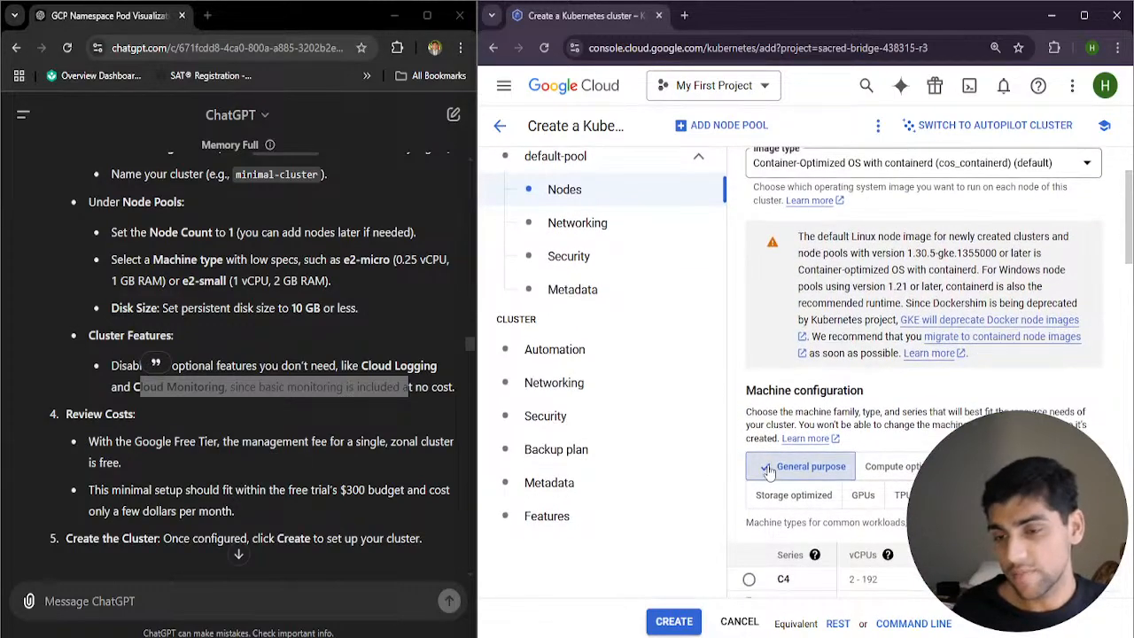
scroll(770, 466, down, 1)
scroll(781, 463, up, 3)
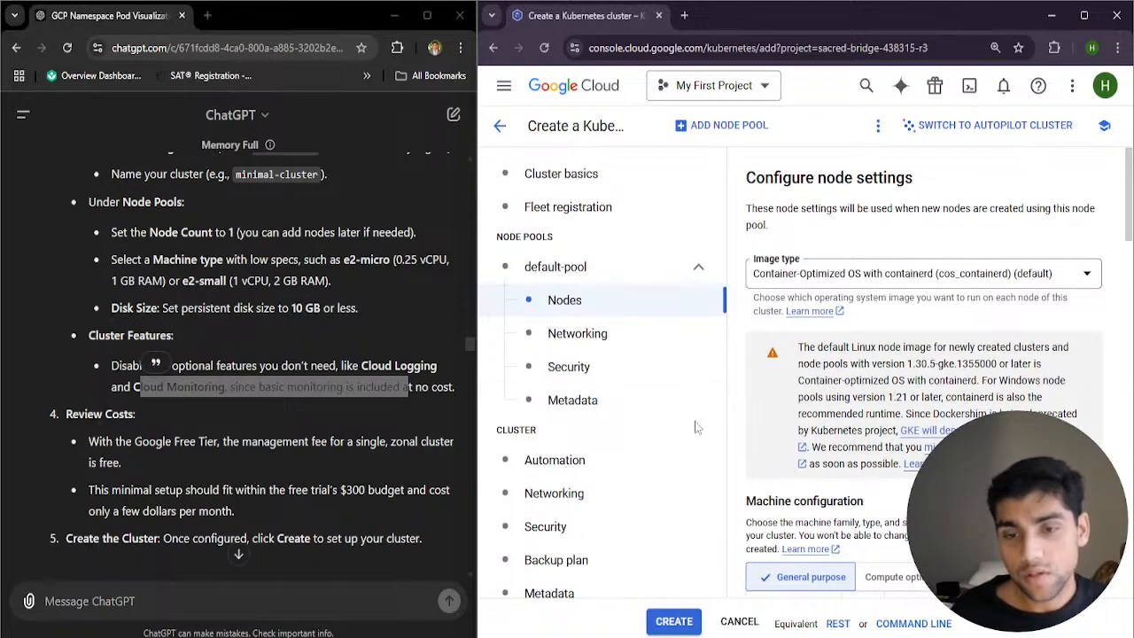
Review the default-pool's networking settings, including the pod address range and node networks
click(609, 344)
scroll(797, 425, down, 6)
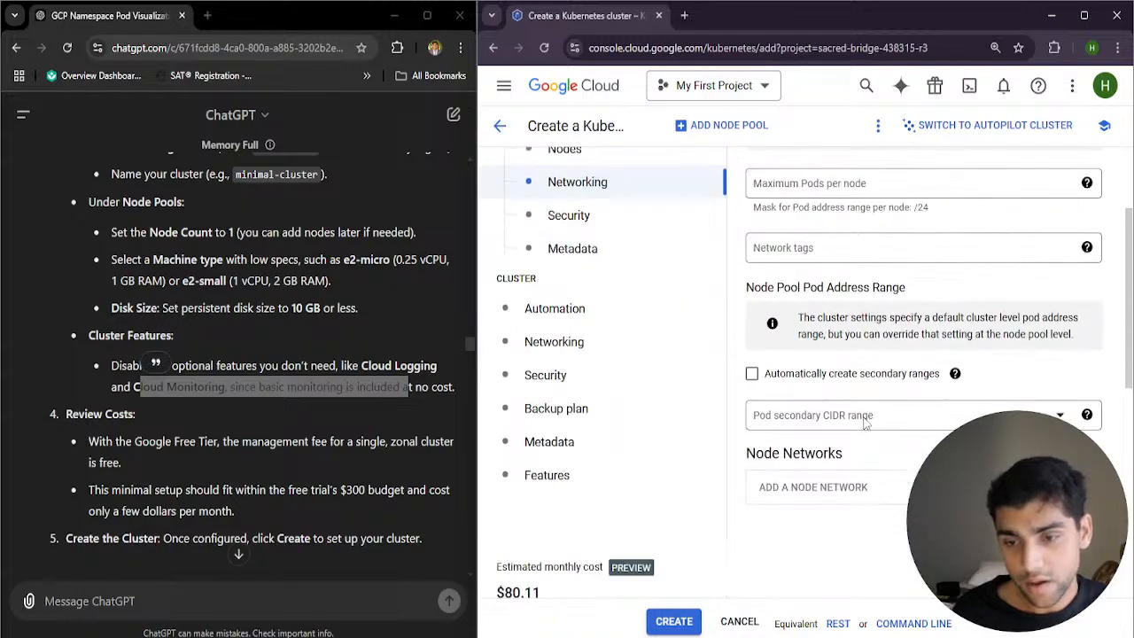
scroll(851, 447, up, 5)
scroll(780, 448, down, 2)
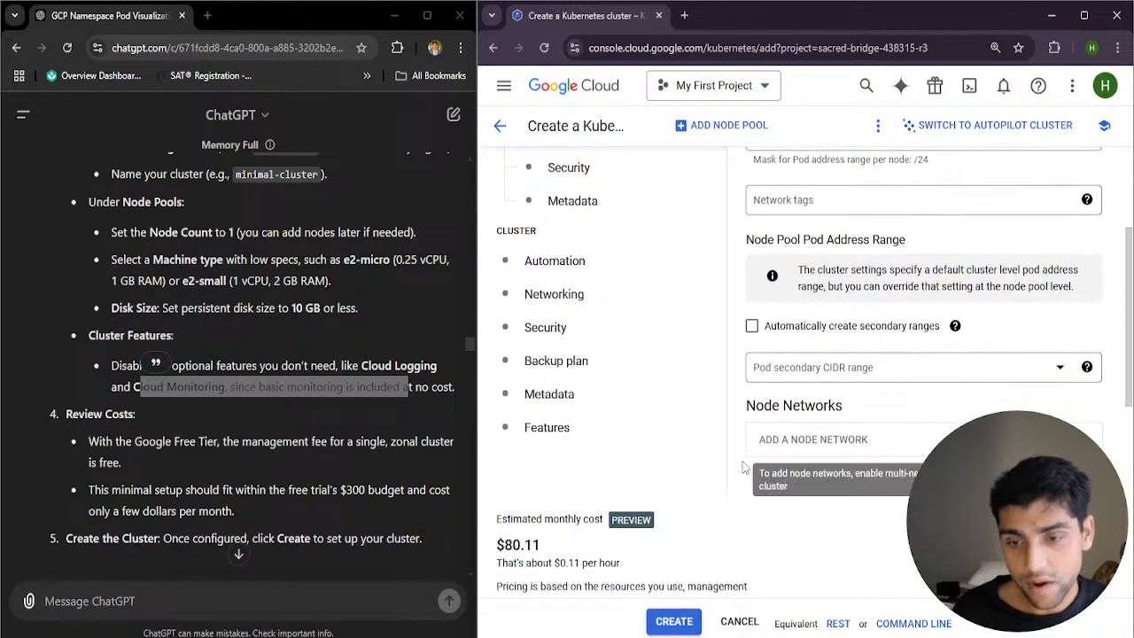
scroll(673, 416, up, 3)
Review the default-pool's security settings, including the access scopes and shielded options
click(582, 381)
scroll(897, 461, down, 10)
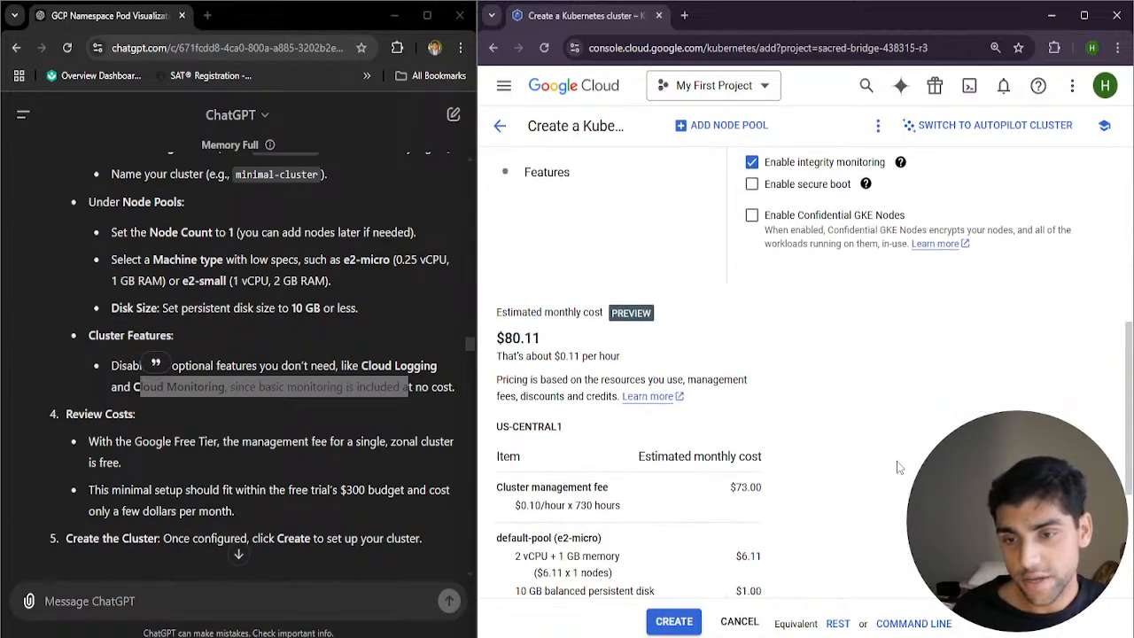
scroll(897, 461, up, 1)
scroll(897, 467, up, 2)
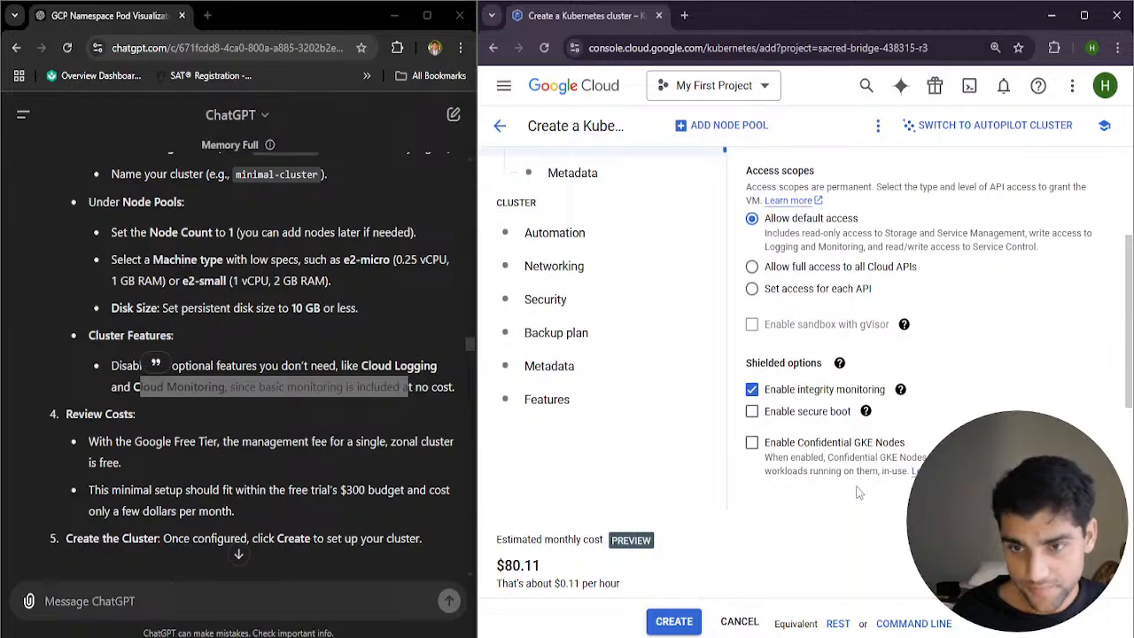
scroll(858, 492, up, 5)
Review the default-pool's node metadata settings, including Kubernetes labels, firewall tags, taints and GCE instance metadata
click(633, 405)
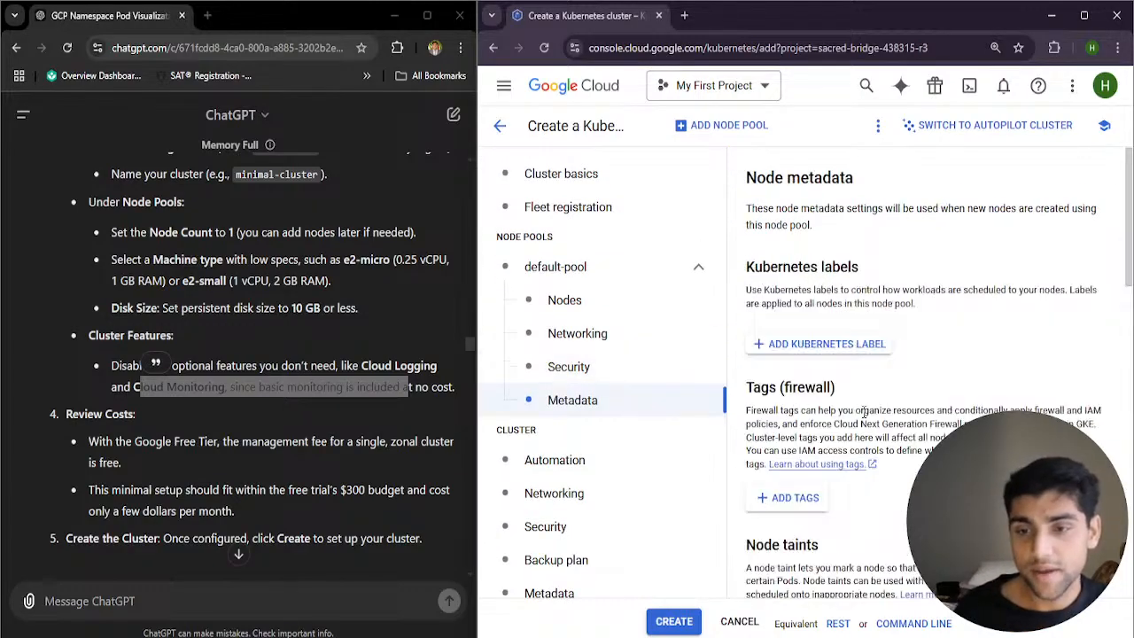
scroll(897, 426, down, 9)
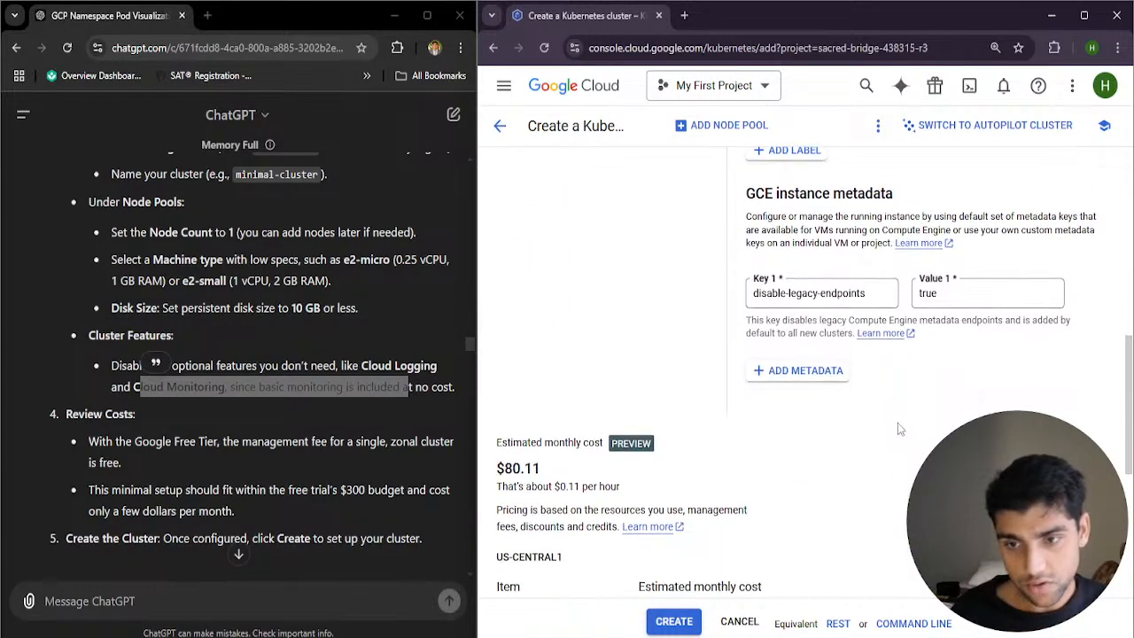
scroll(851, 455, up, 4)
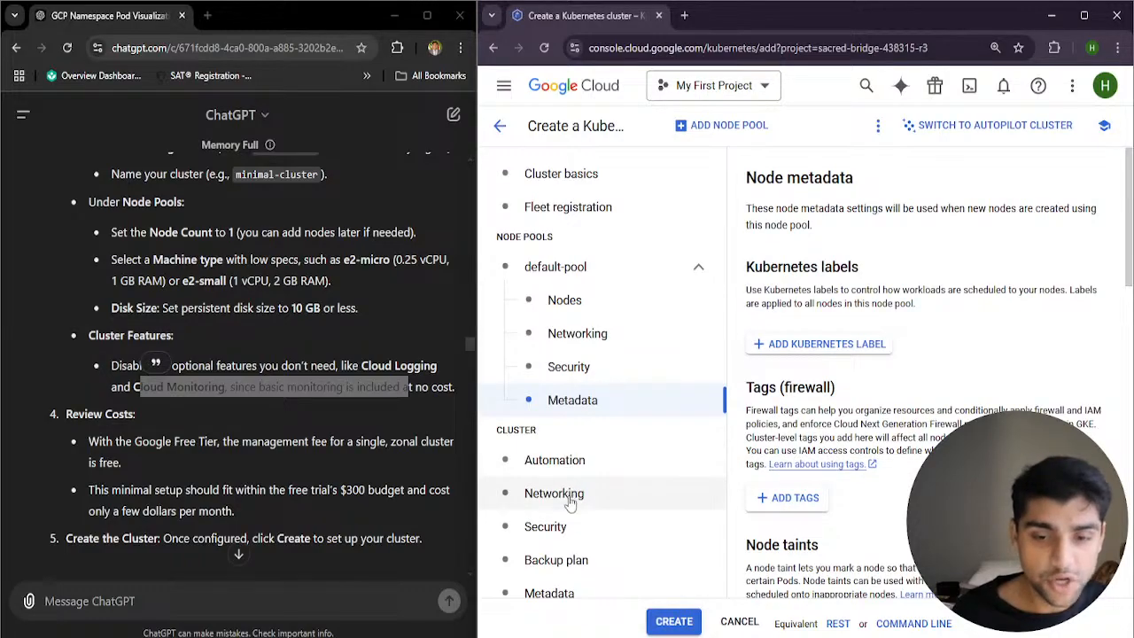
scroll(571, 536, down, 2)
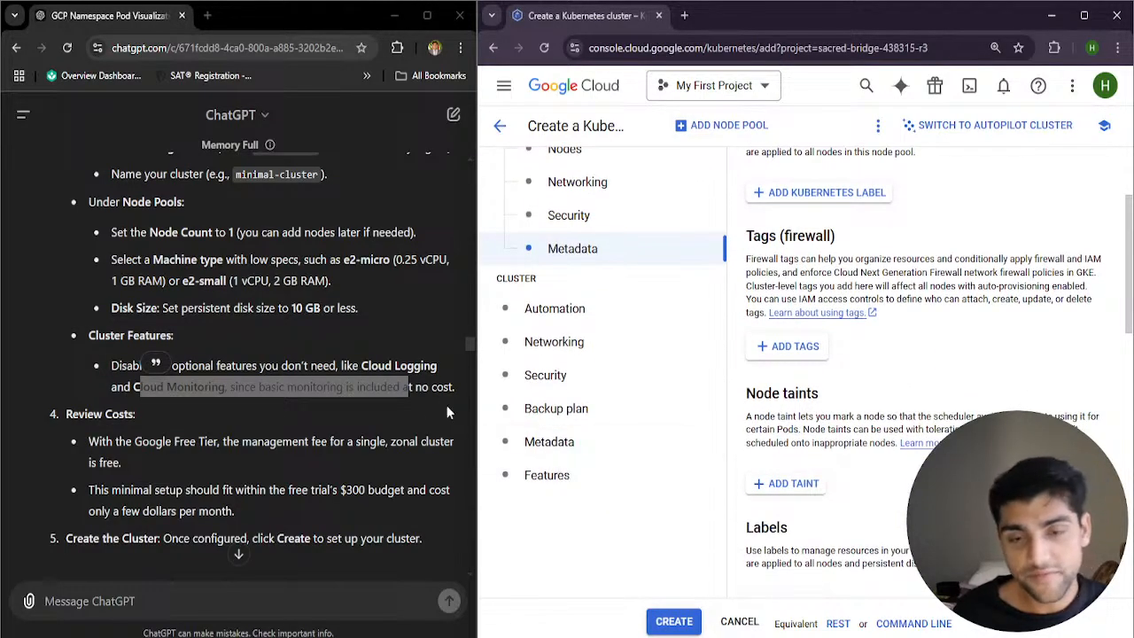
scroll(580, 529, up, 2)
Open the fleet registration settings and read the note on the hosting project and registering to a fleet in another project
click(669, 217)
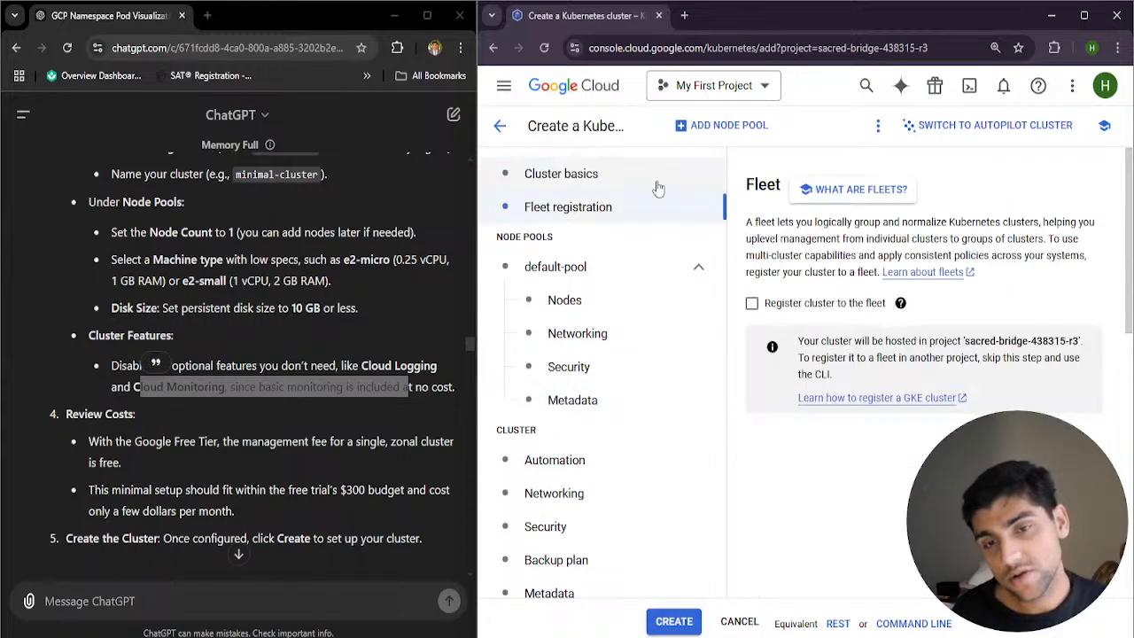
click(663, 182)
click(691, 217)
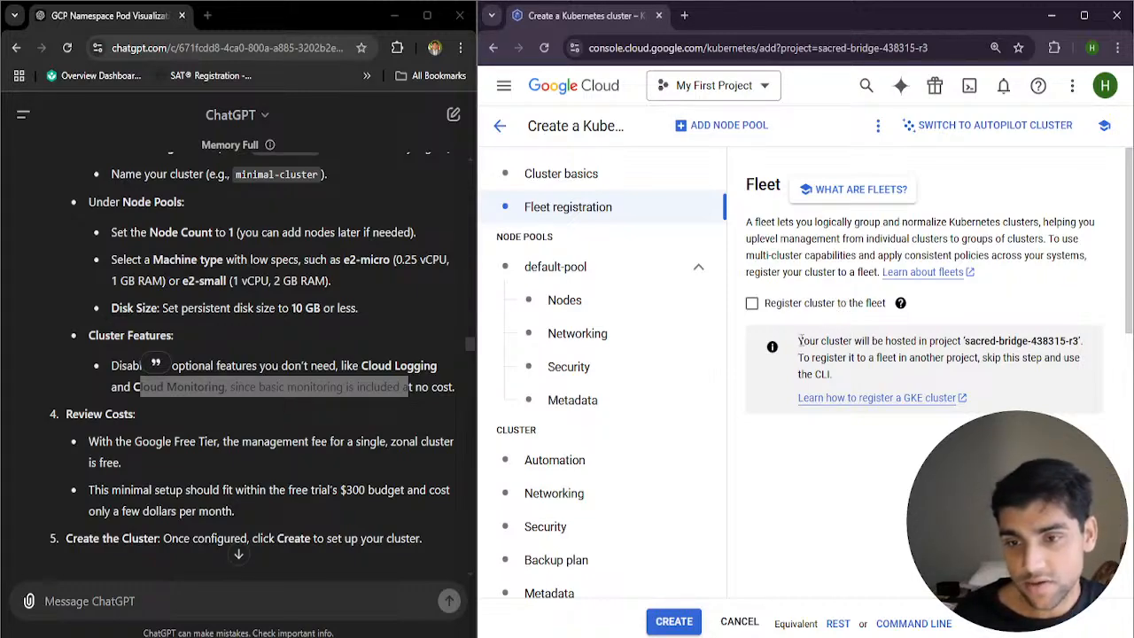
drag(820, 341, 1090, 355)
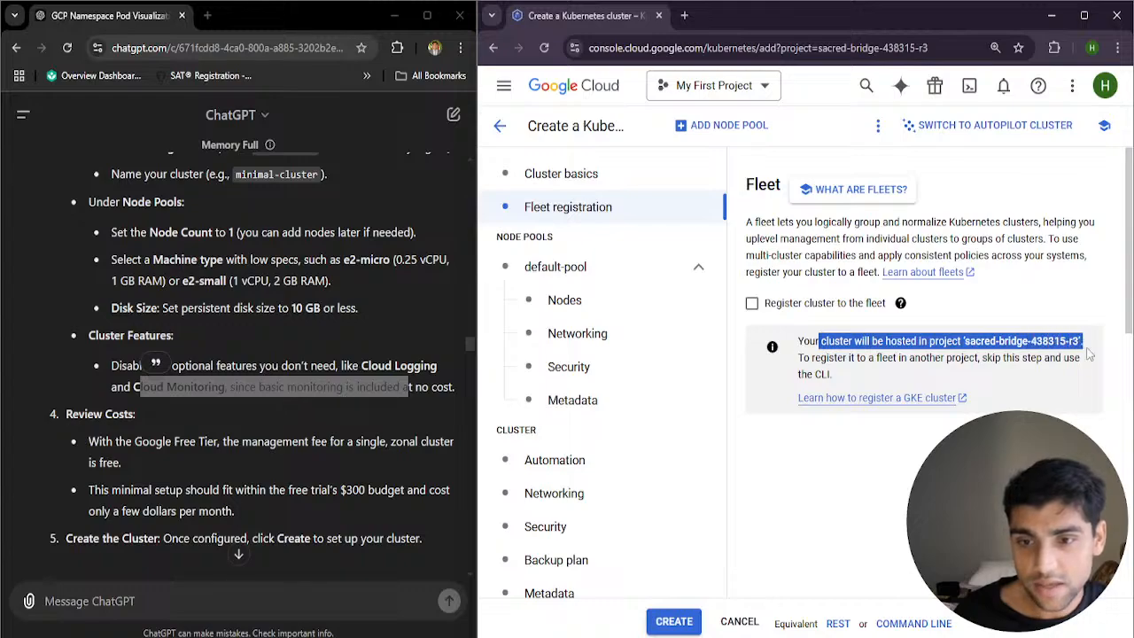
drag(804, 358, 1041, 363)
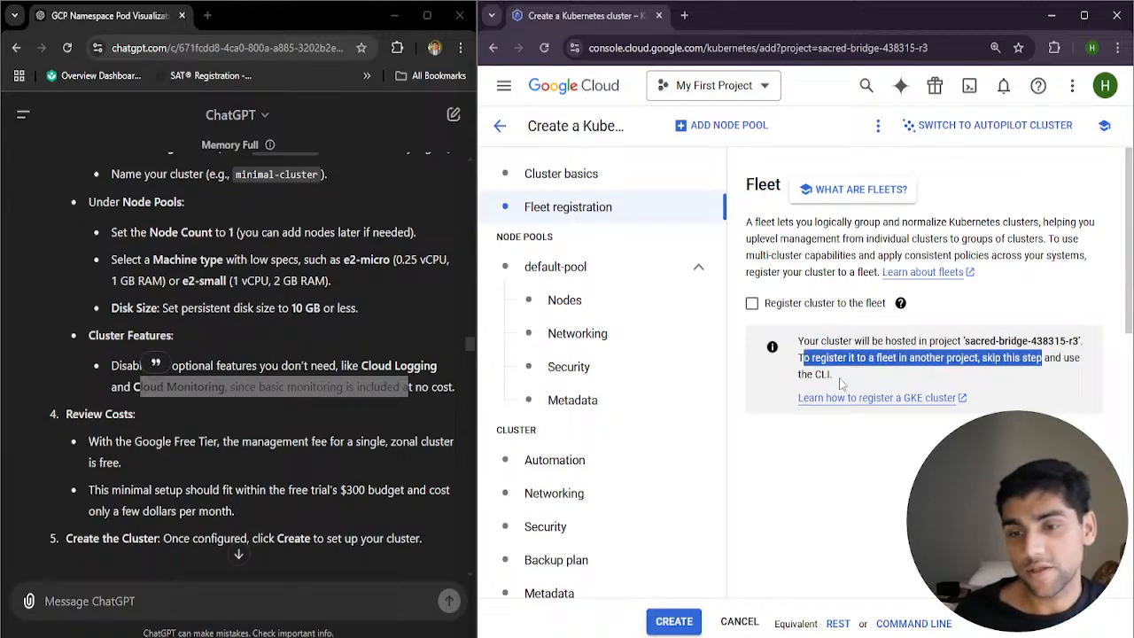
drag(808, 373, 828, 374)
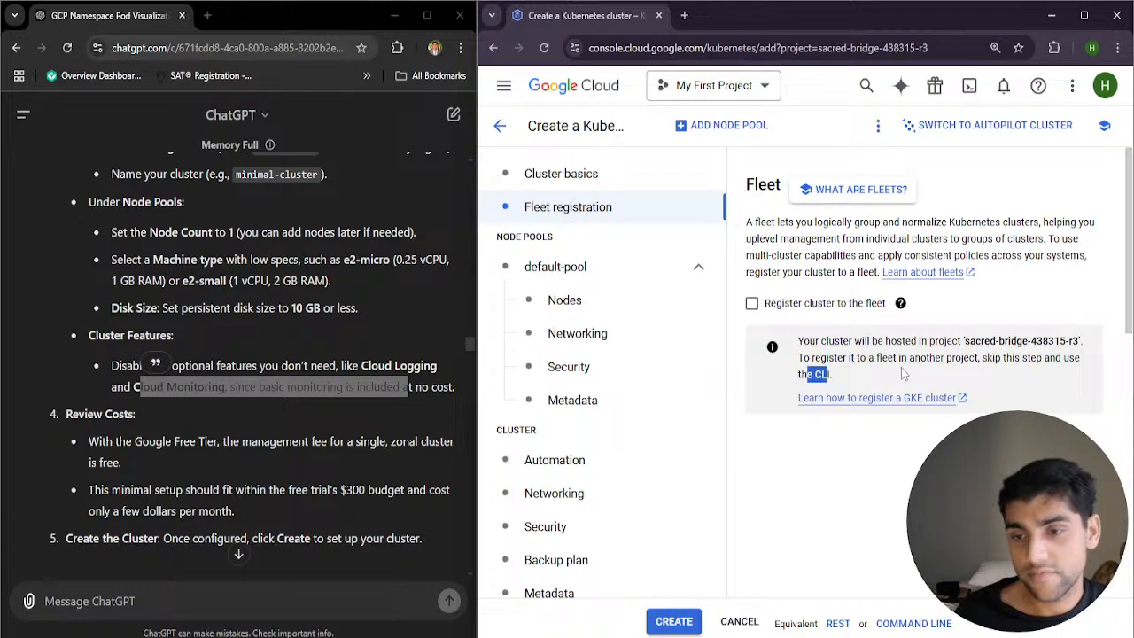
drag(888, 360, 961, 361)
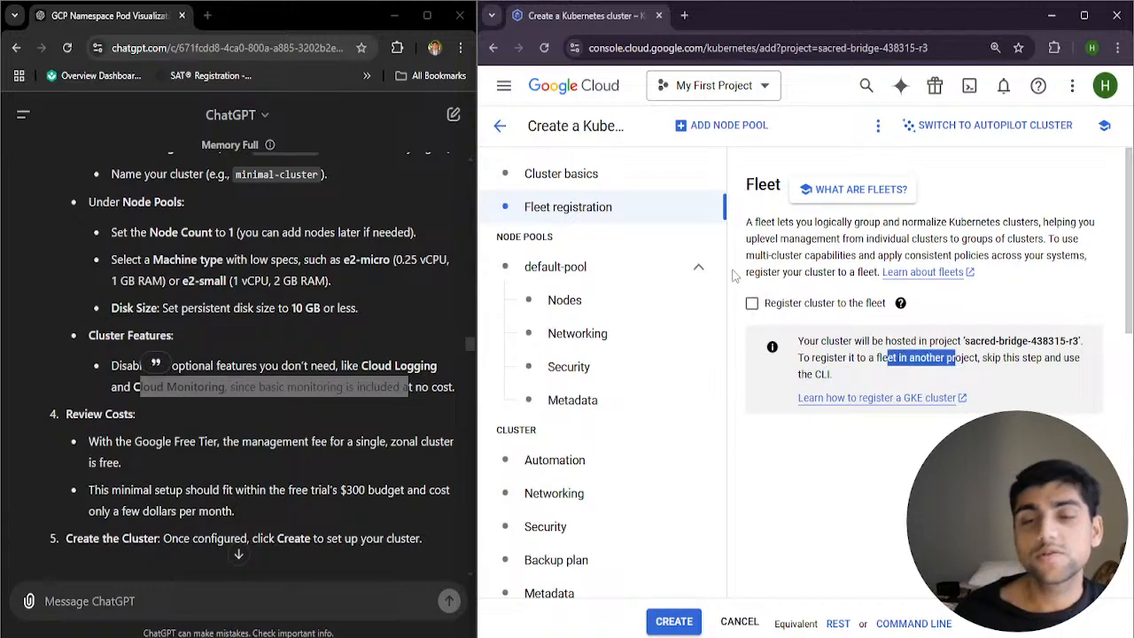
click(823, 469)
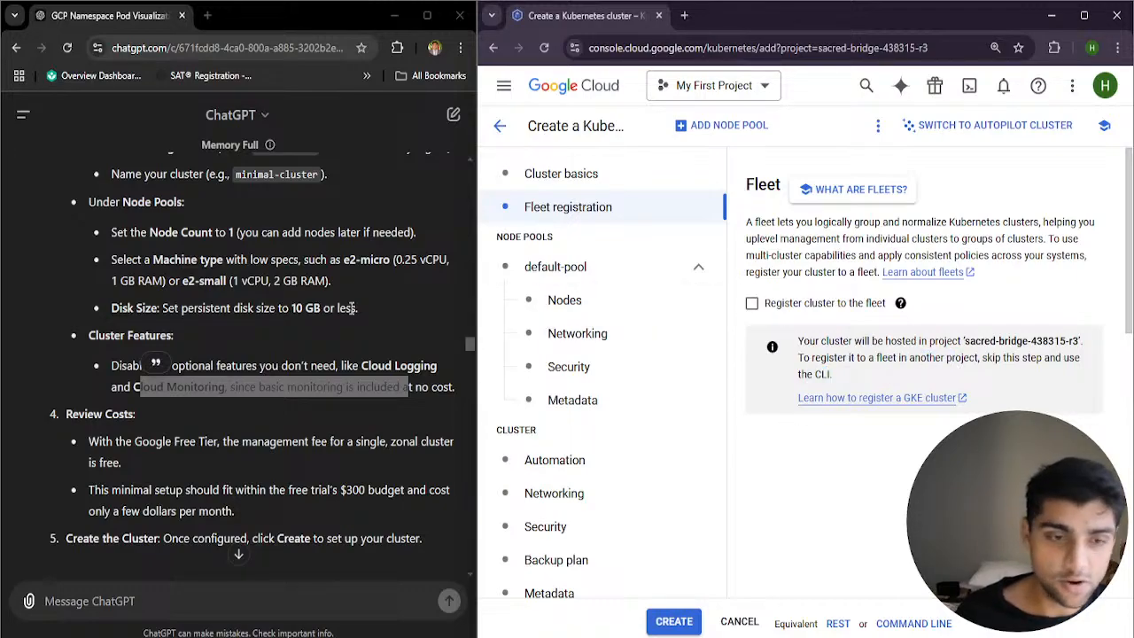
Read the guide's Review Costs section and compare its budget advice with the cluster's estimated monthly cost breakdown
scroll(273, 416, down, 1)
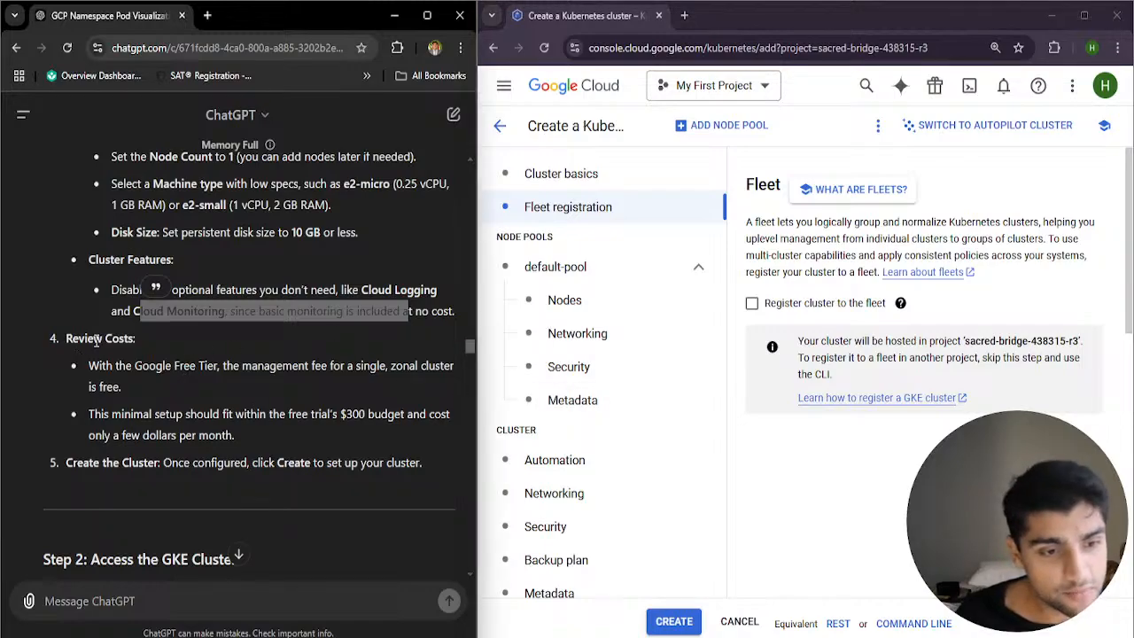
drag(66, 339, 136, 339)
scroll(717, 476, down, 10)
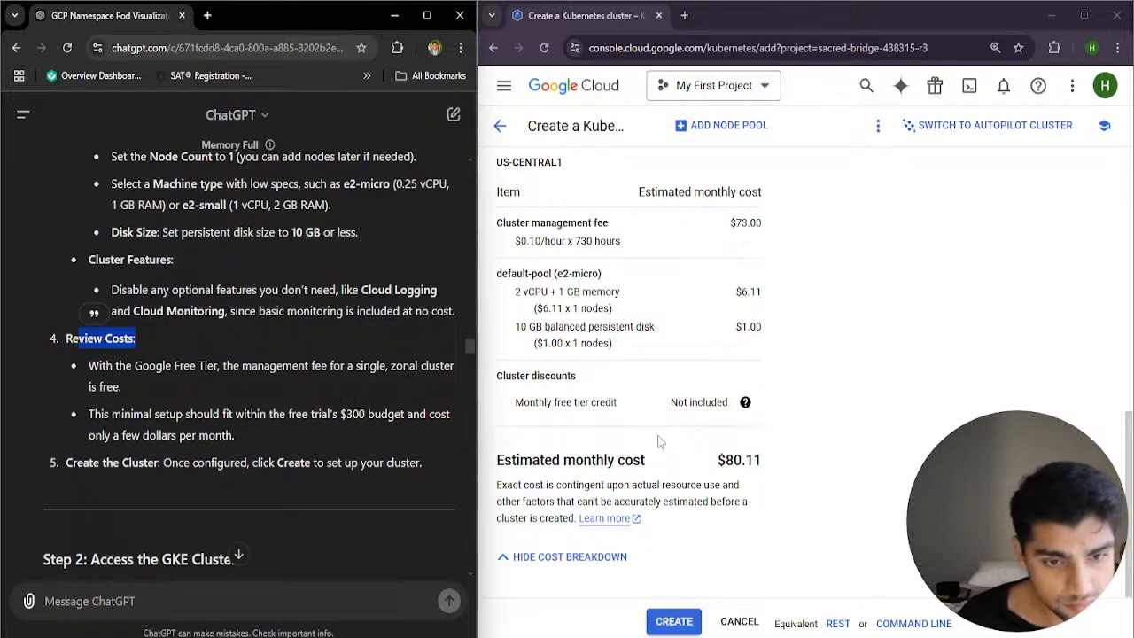
drag(111, 414, 249, 422)
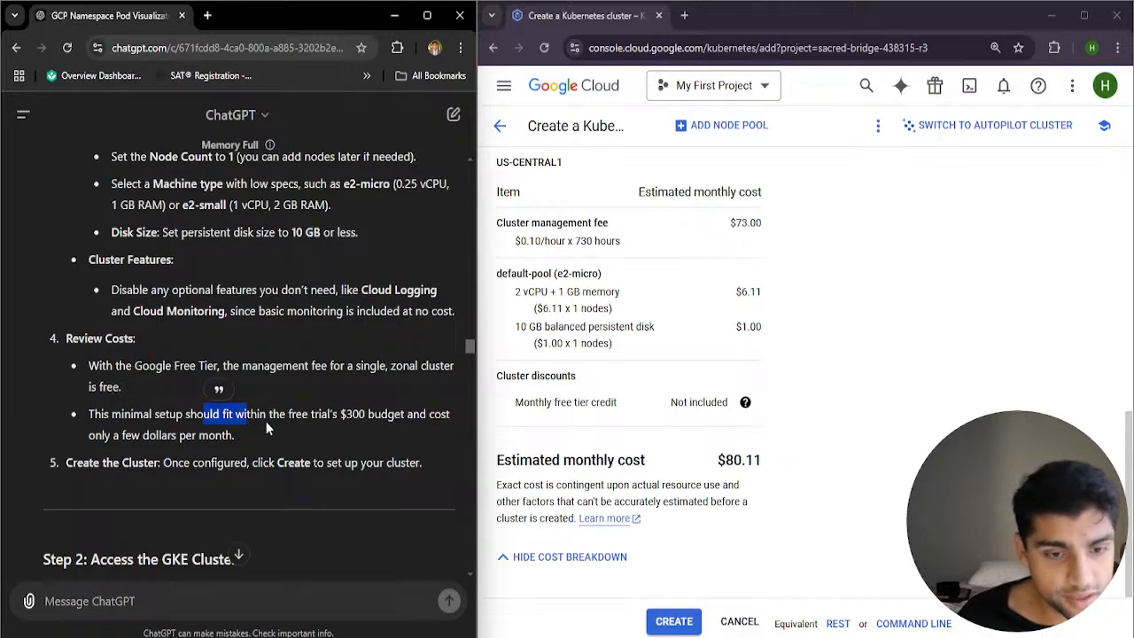
drag(270, 416, 402, 421)
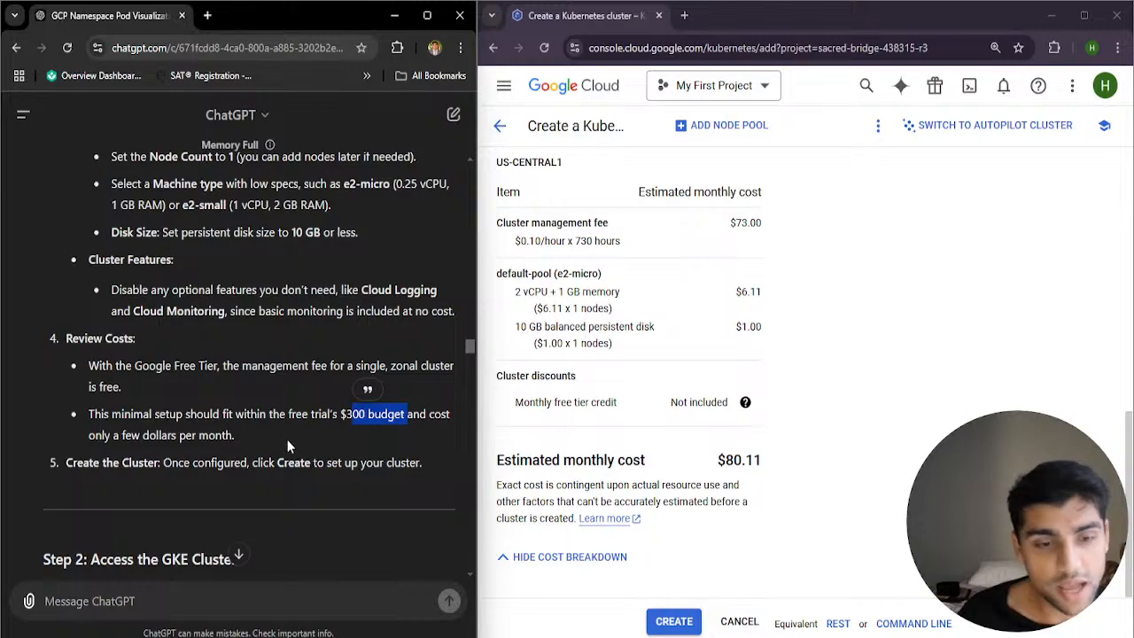
drag(114, 434, 210, 440)
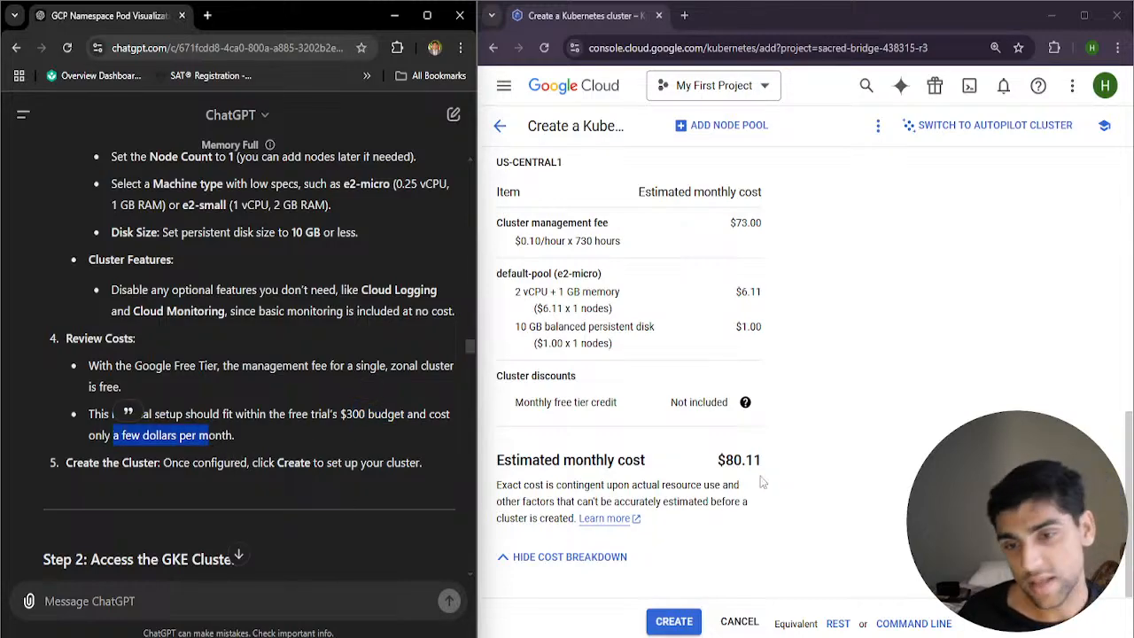
scroll(753, 443, up, 1)
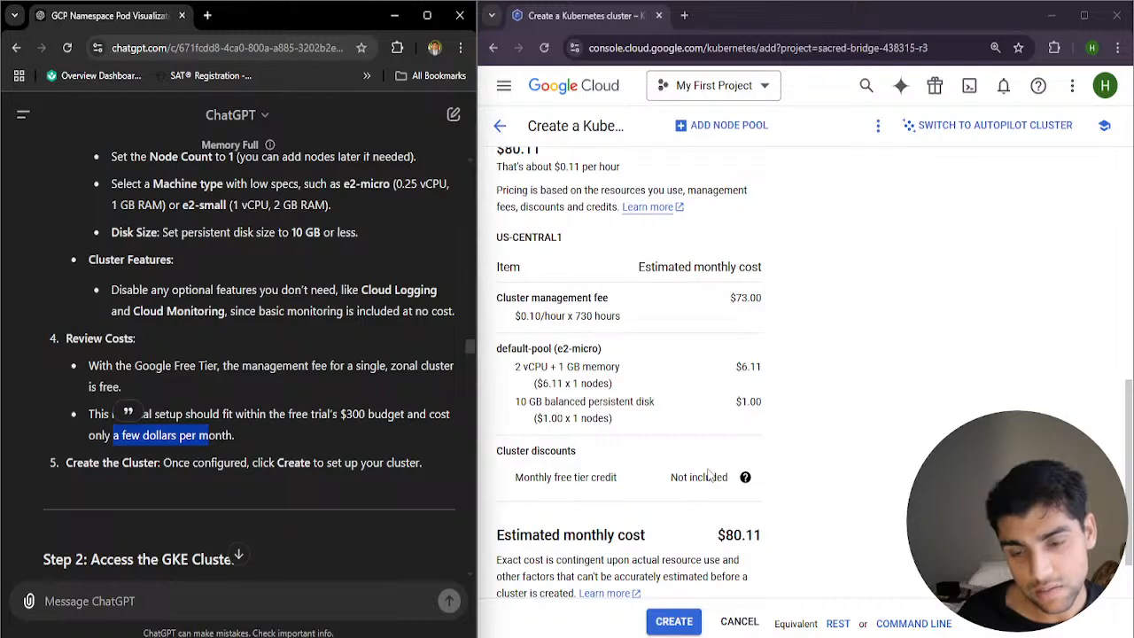
Try the compute-optimized and memory-optimized families for the default-pool's nodes, select the M1 series and check the estimated monthly cost
scroll(711, 475, down, 1)
scroll(733, 484, up, 8)
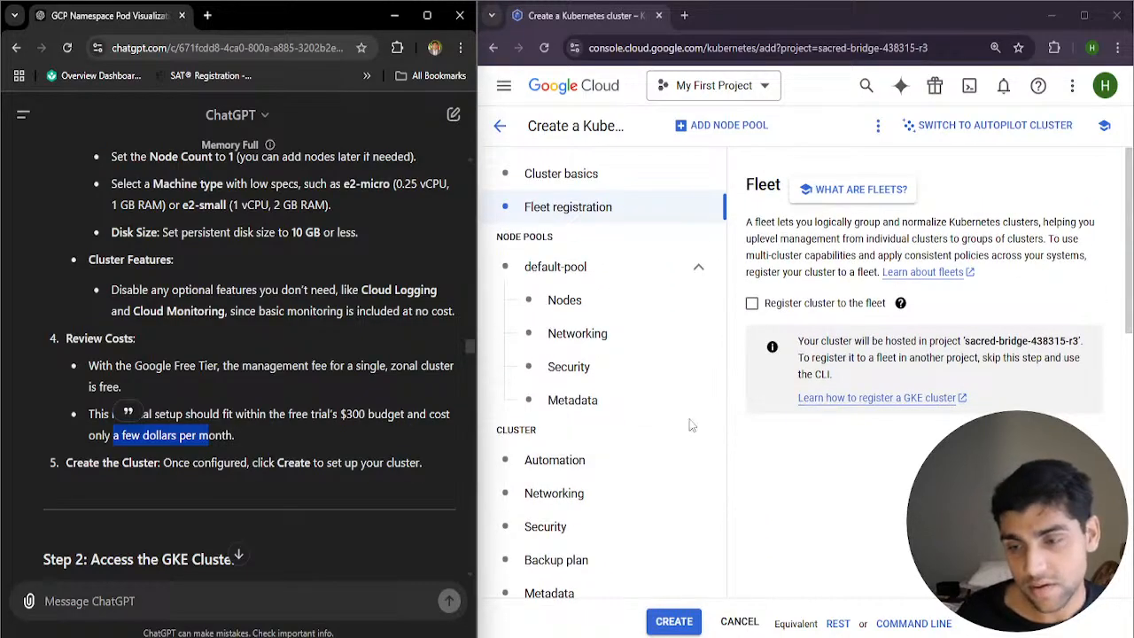
click(615, 312)
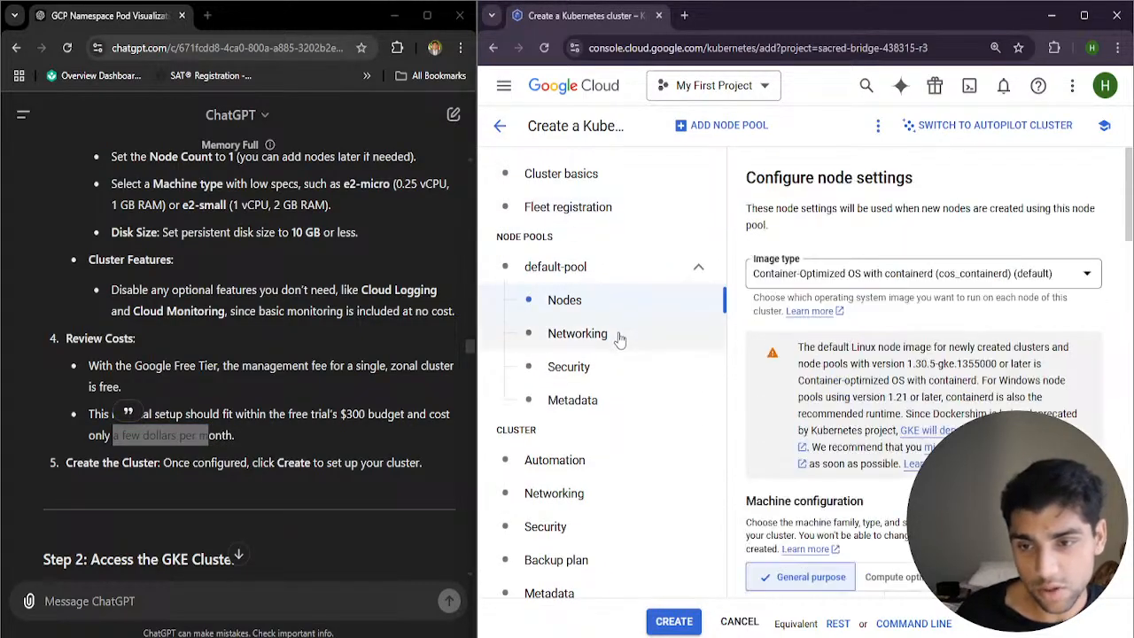
scroll(621, 341, down, 4)
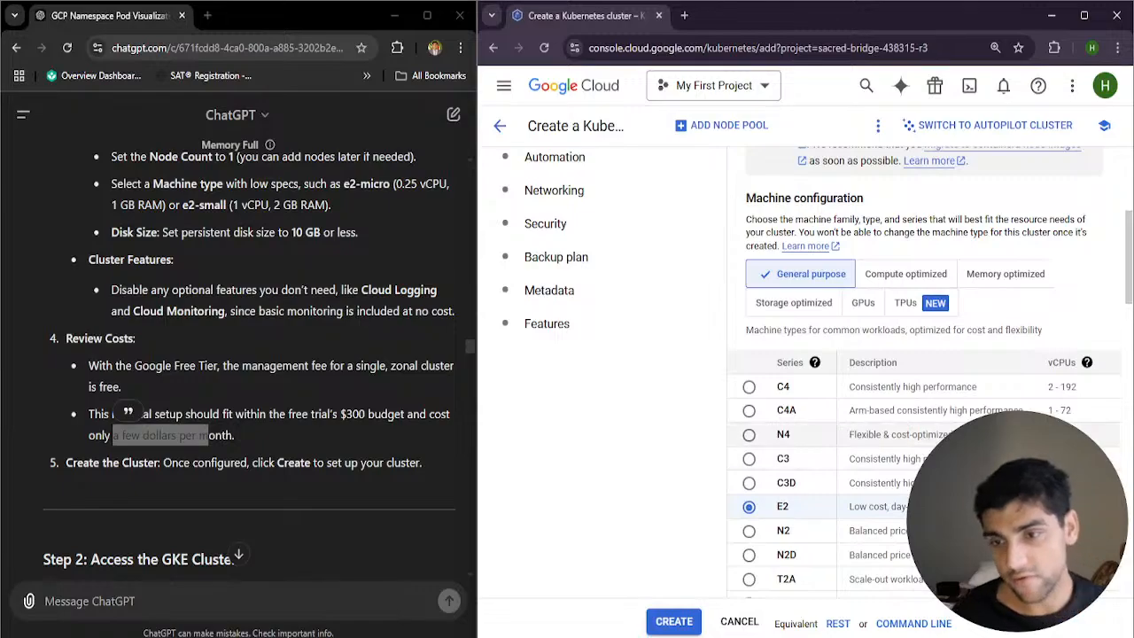
click(898, 277)
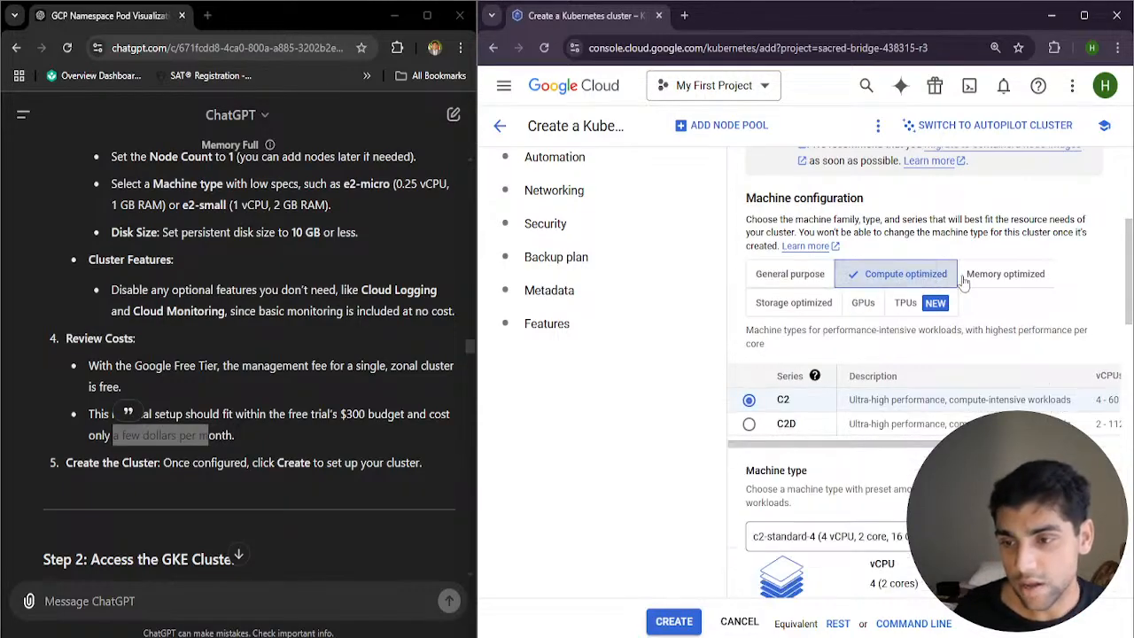
click(984, 276)
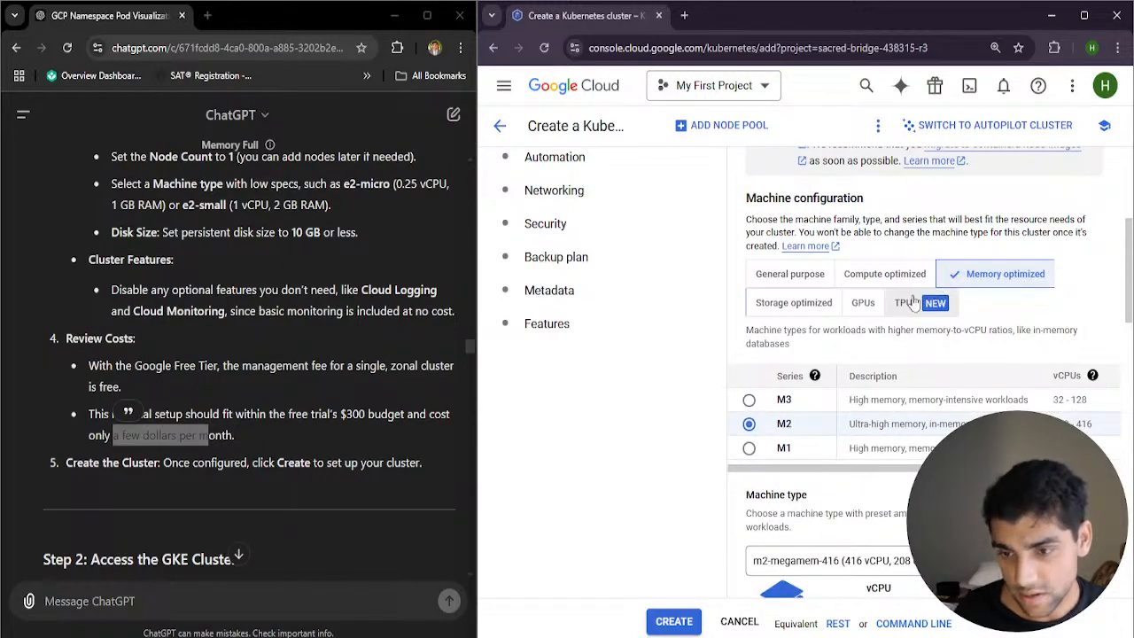
click(750, 450)
scroll(691, 496, down, 8)
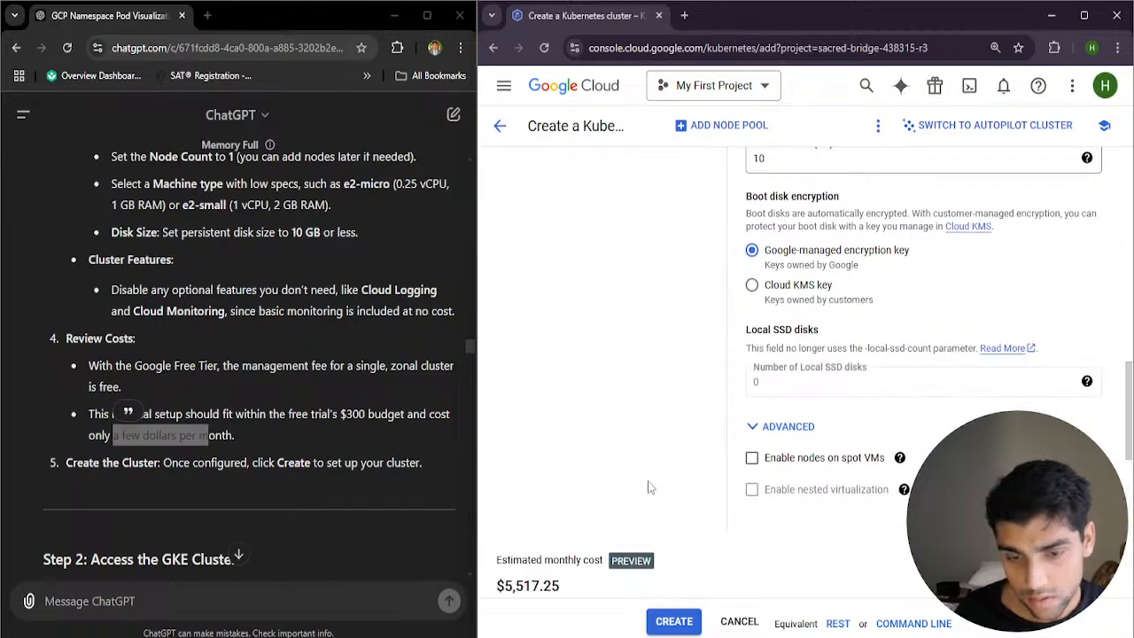
scroll(648, 486, down, 2)
scroll(650, 483, up, 4)
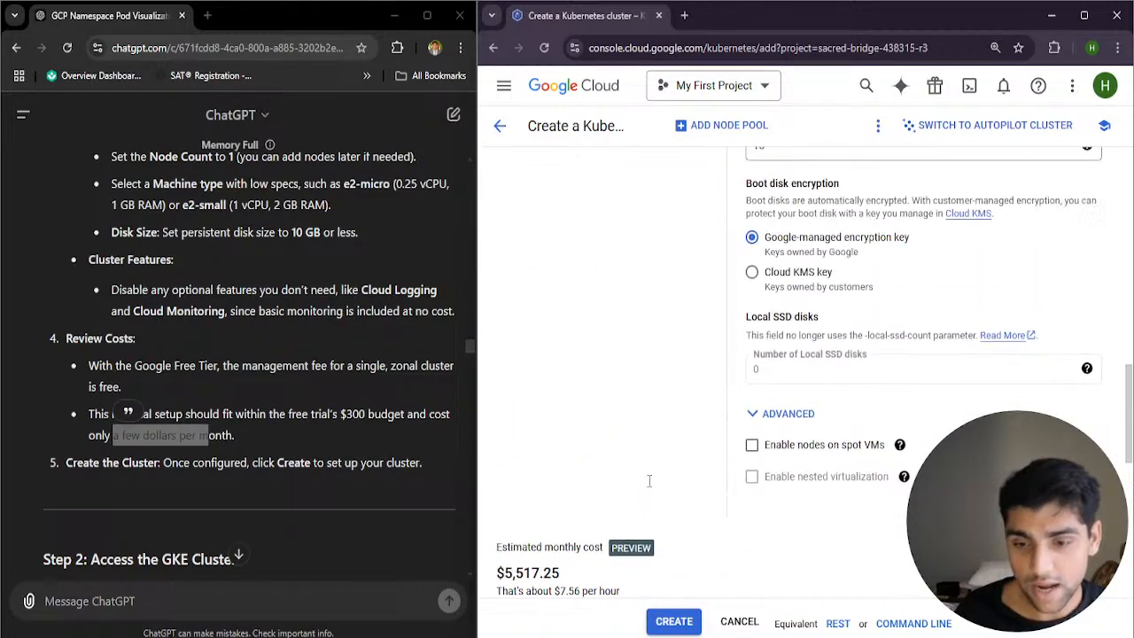
scroll(719, 448, up, 3)
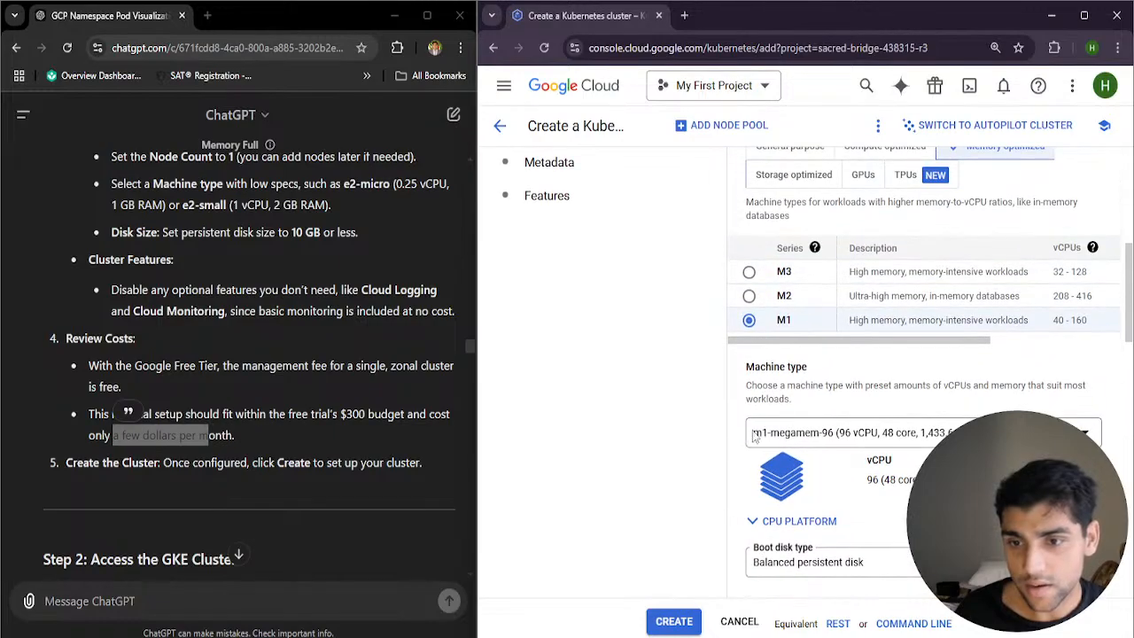
Select the memory-optimized M2 series for the default-pool and check the estimated monthly cost
click(749, 296)
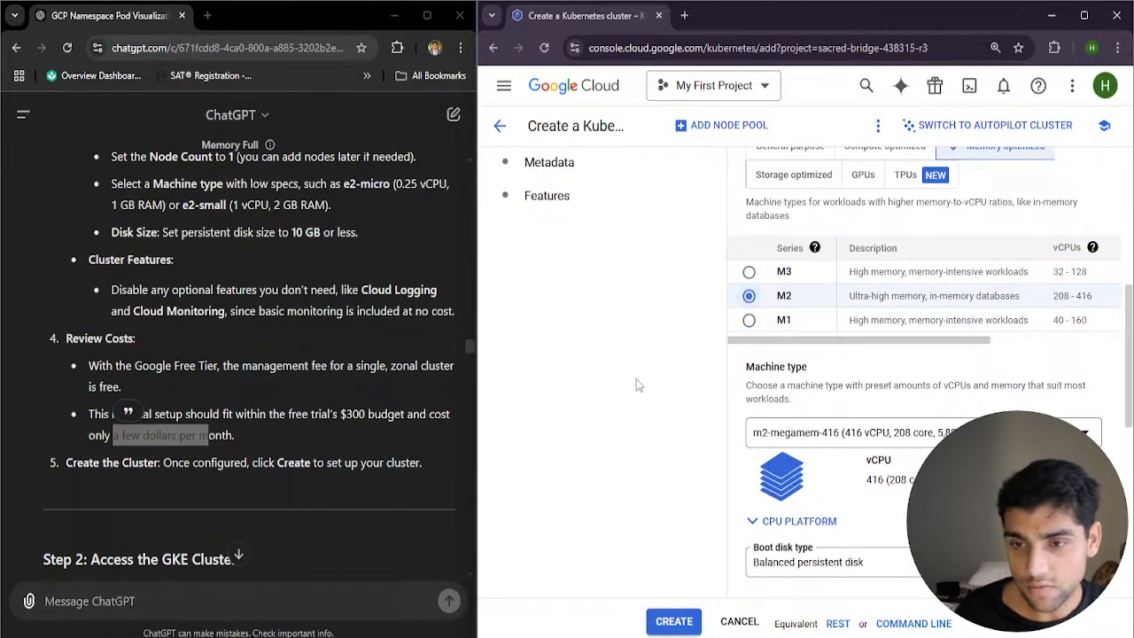
scroll(635, 387, down, 5)
scroll(636, 387, down, 3)
scroll(635, 386, up, 8)
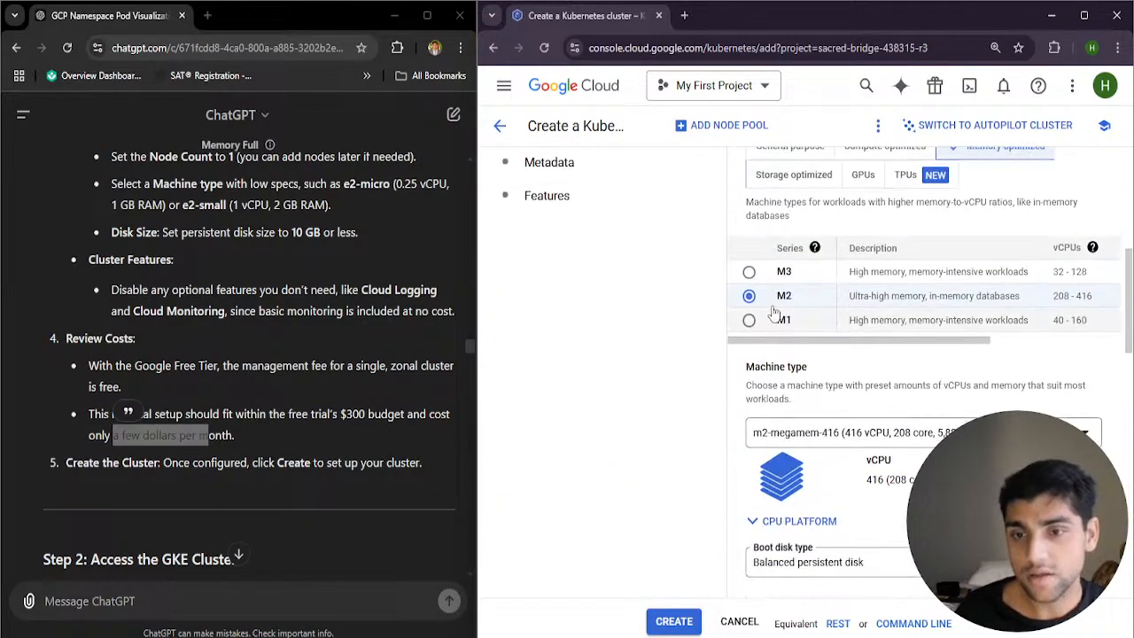
Select the memory-optimized M3 series for the default-pool and examine its estimated monthly cost breakdown
click(749, 272)
scroll(753, 284, up, 1)
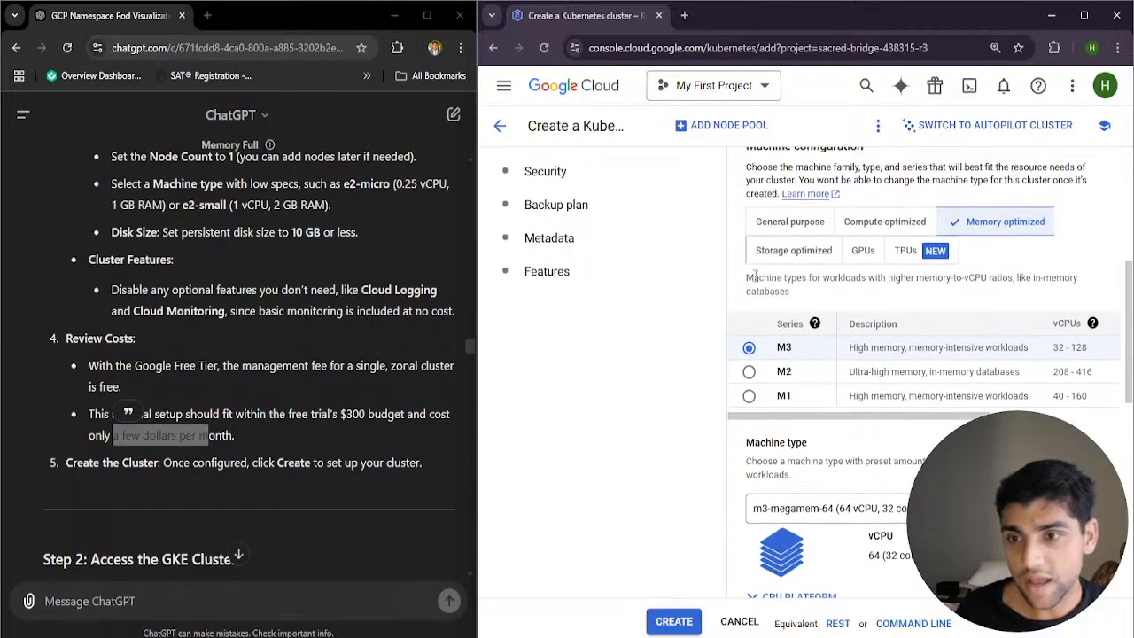
scroll(828, 257, down, 10)
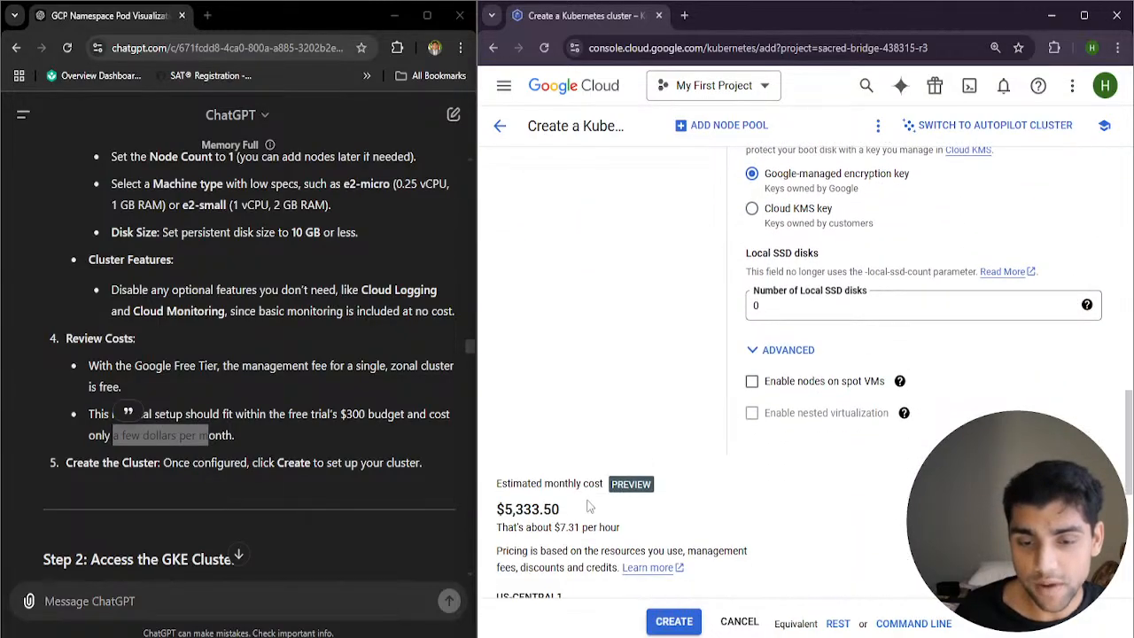
scroll(611, 451, up, 10)
scroll(691, 452, down, 7)
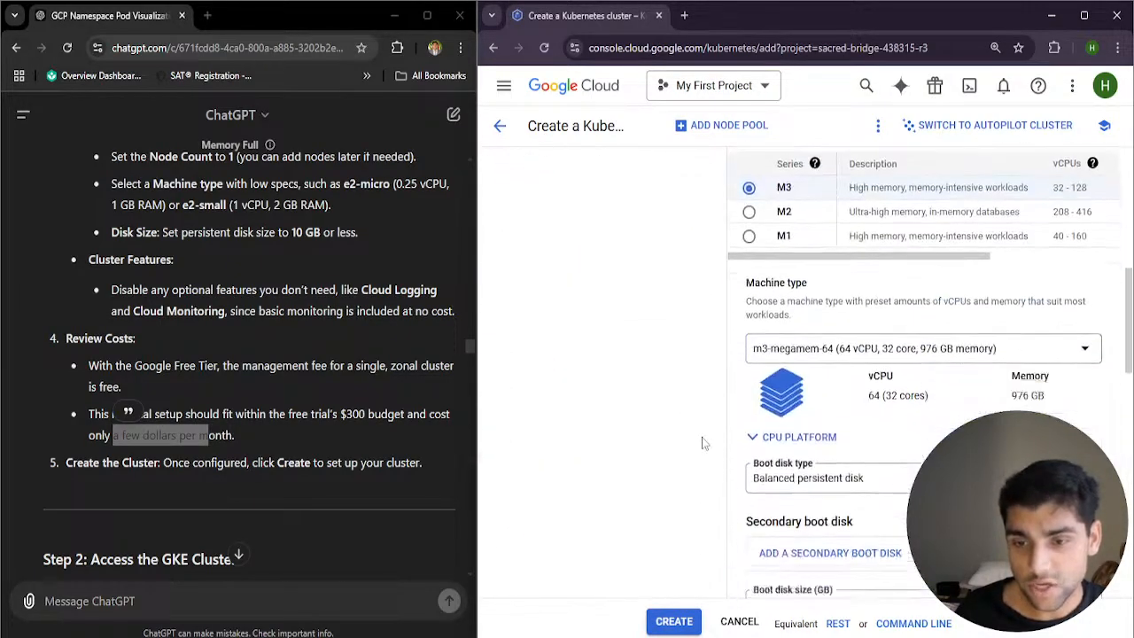
scroll(674, 478, down, 4)
scroll(654, 504, up, 15)
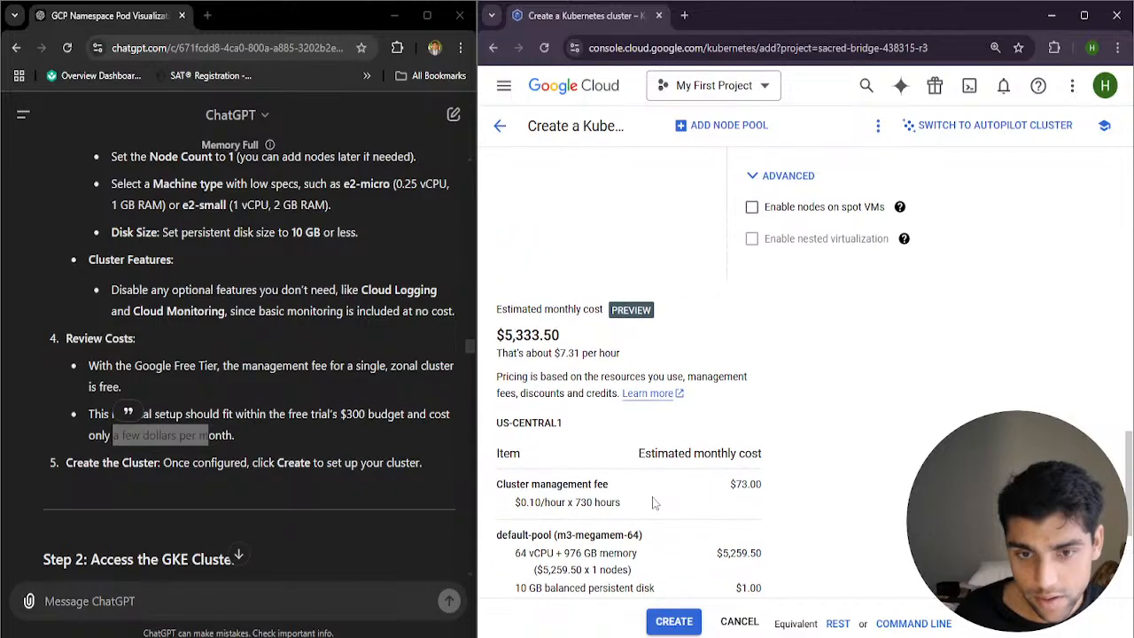
scroll(852, 289, down, 12)
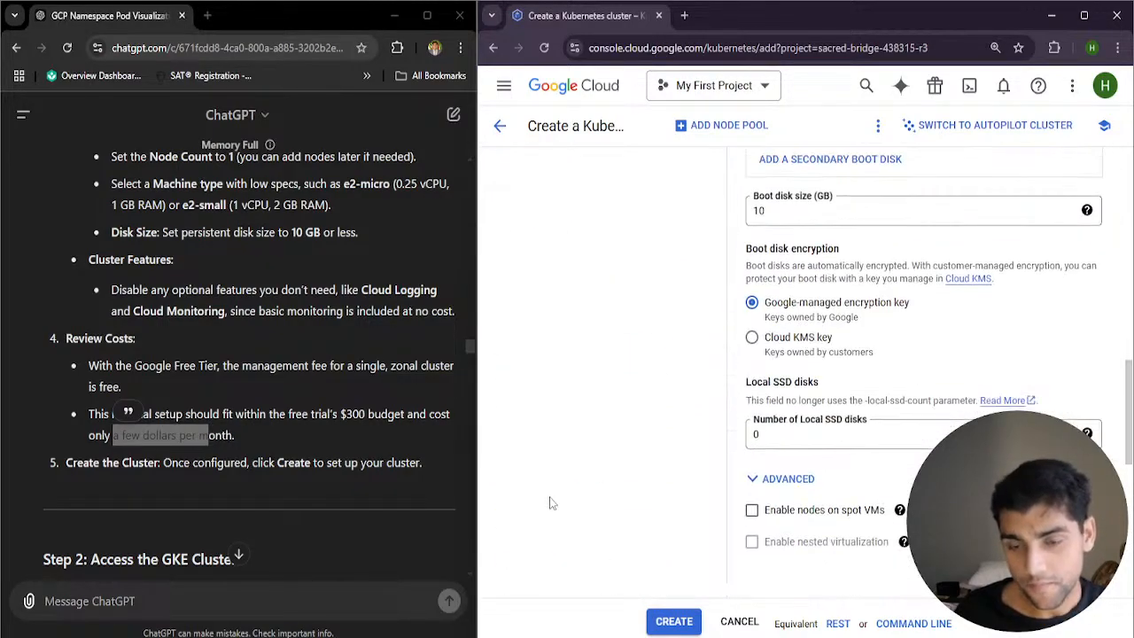
scroll(665, 474, up, 8)
scroll(664, 474, up, 6)
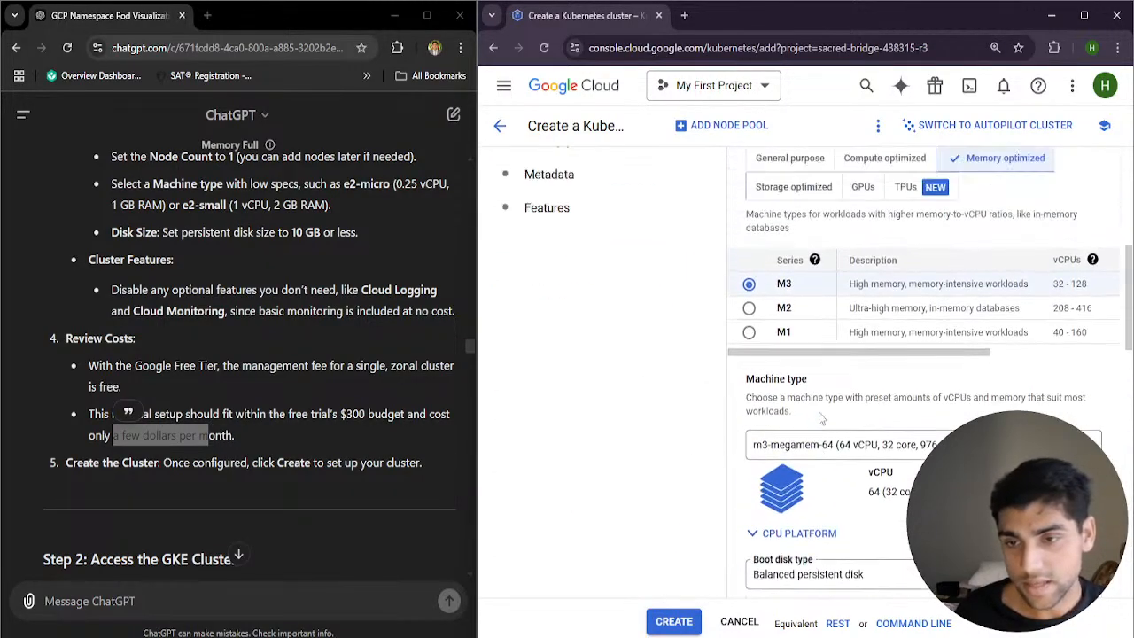
Return the default-pool's machine configuration to General purpose with the E2 series and check the machine and cost settings
click(807, 282)
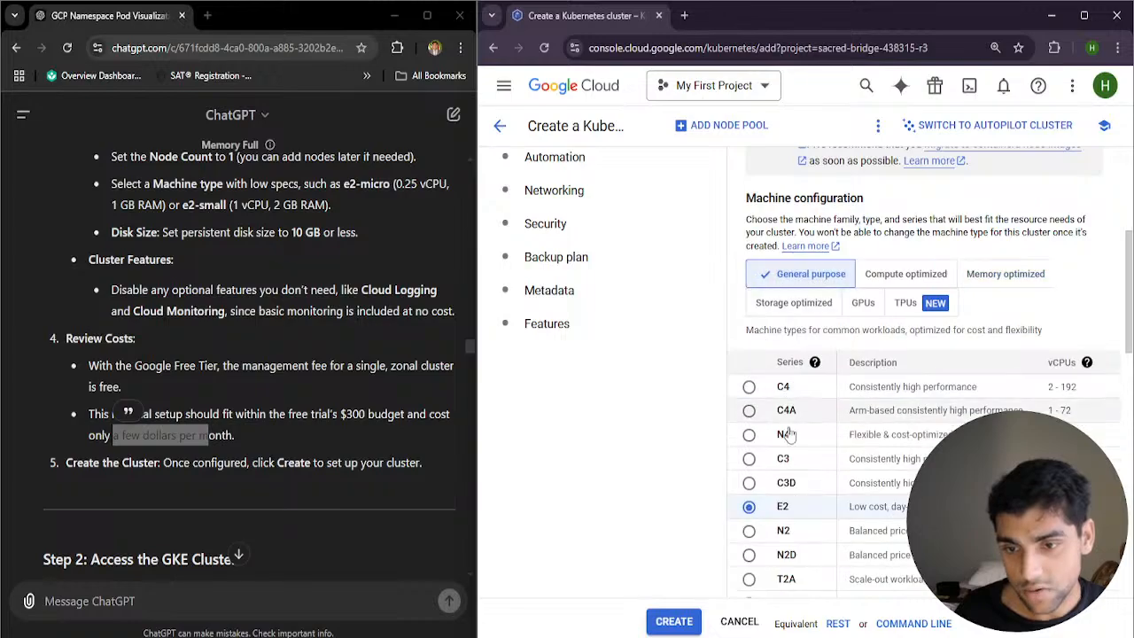
scroll(620, 549, down, 10)
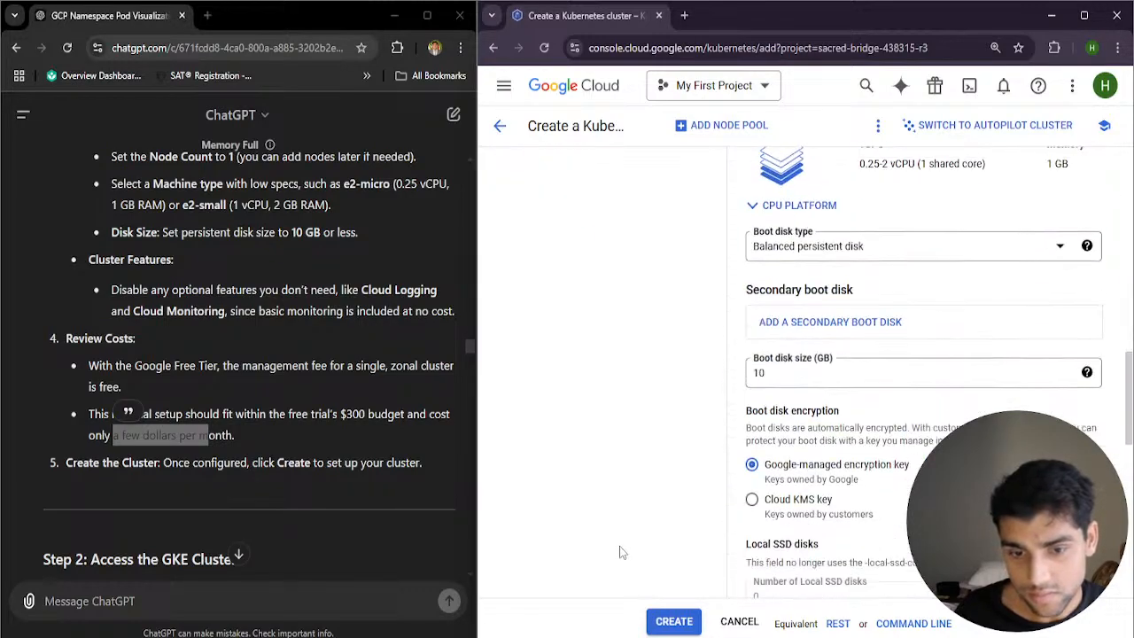
scroll(620, 551, down, 3)
scroll(709, 443, up, 12)
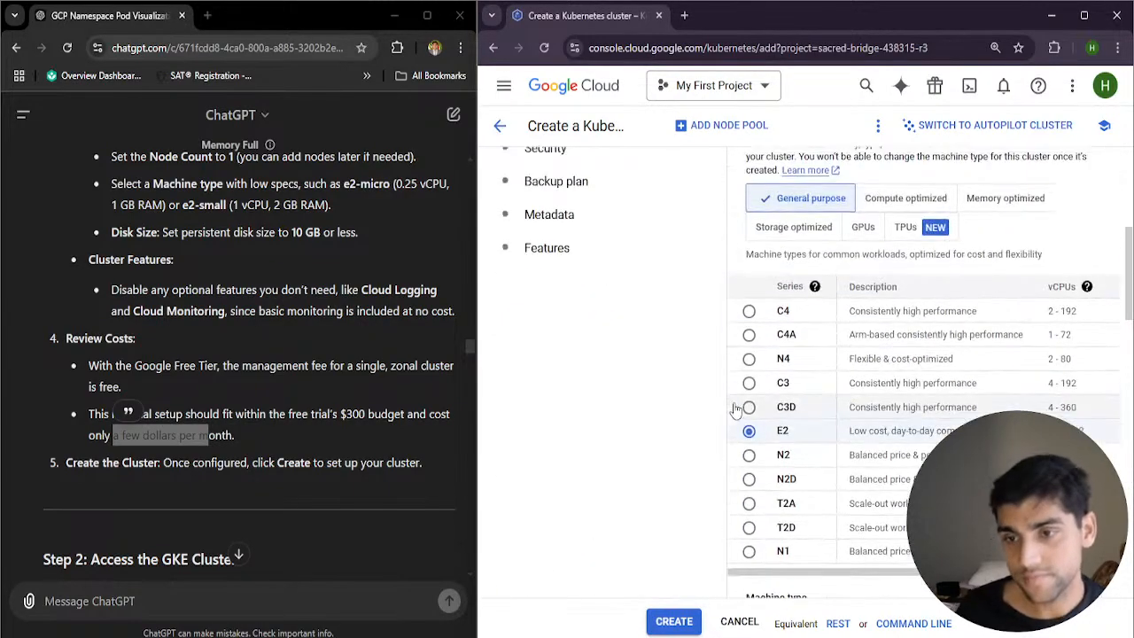
Compare the cost estimate of the Memory optimized family with that of General purpose, leaving General purpose selected
click(980, 202)
scroll(623, 454, down, 15)
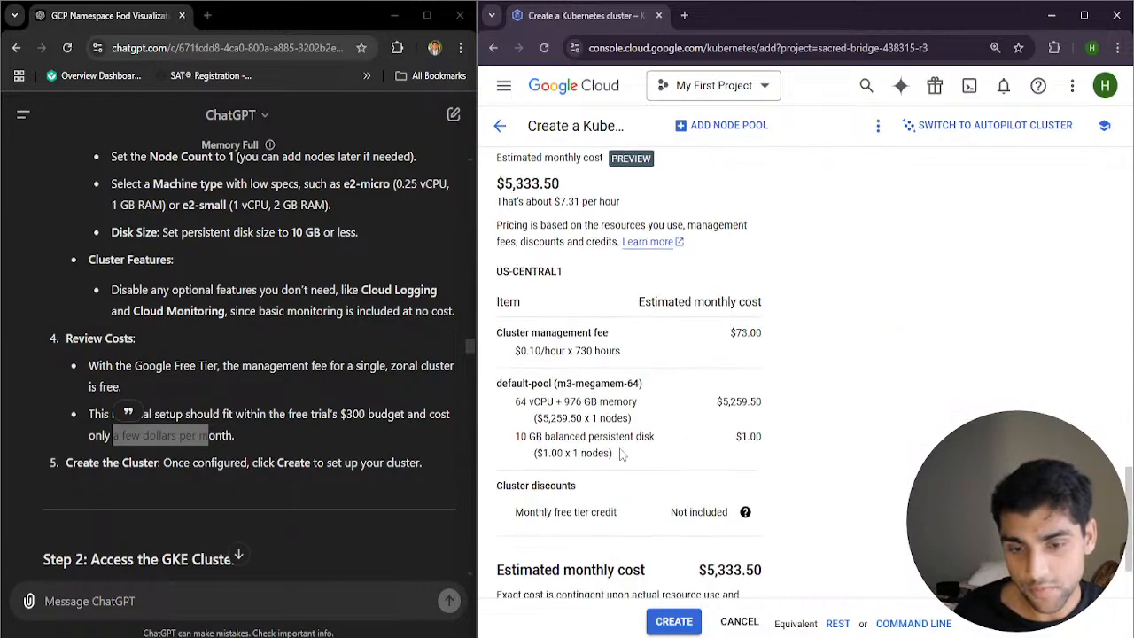
scroll(623, 455, up, 12)
click(798, 216)
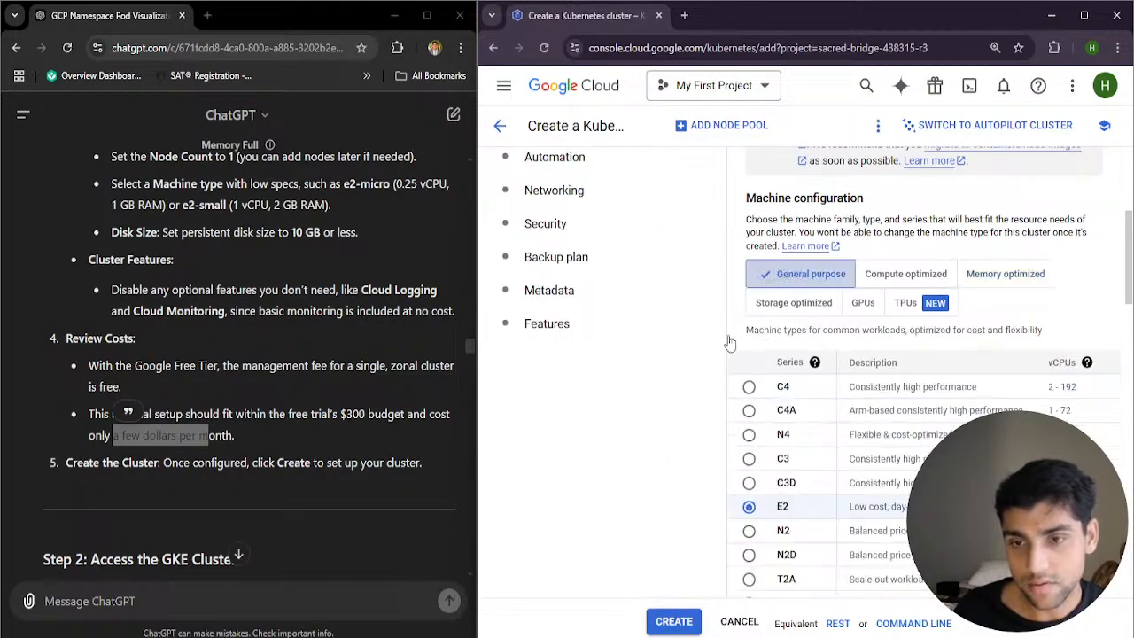
scroll(646, 419, down, 5)
scroll(646, 419, down, 10)
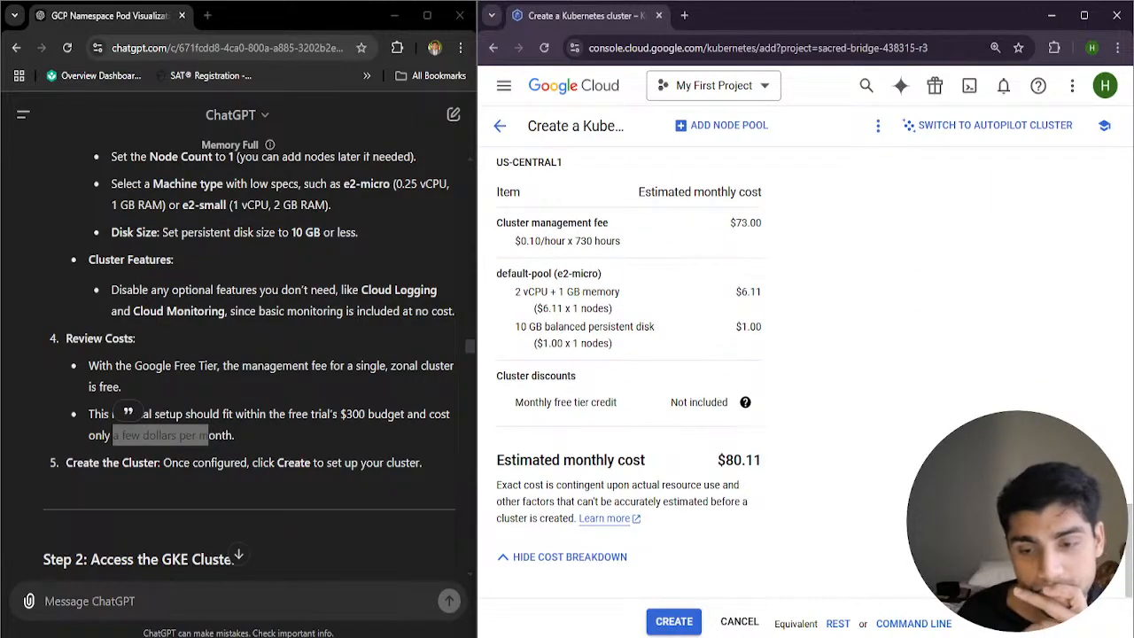
click(724, 637)
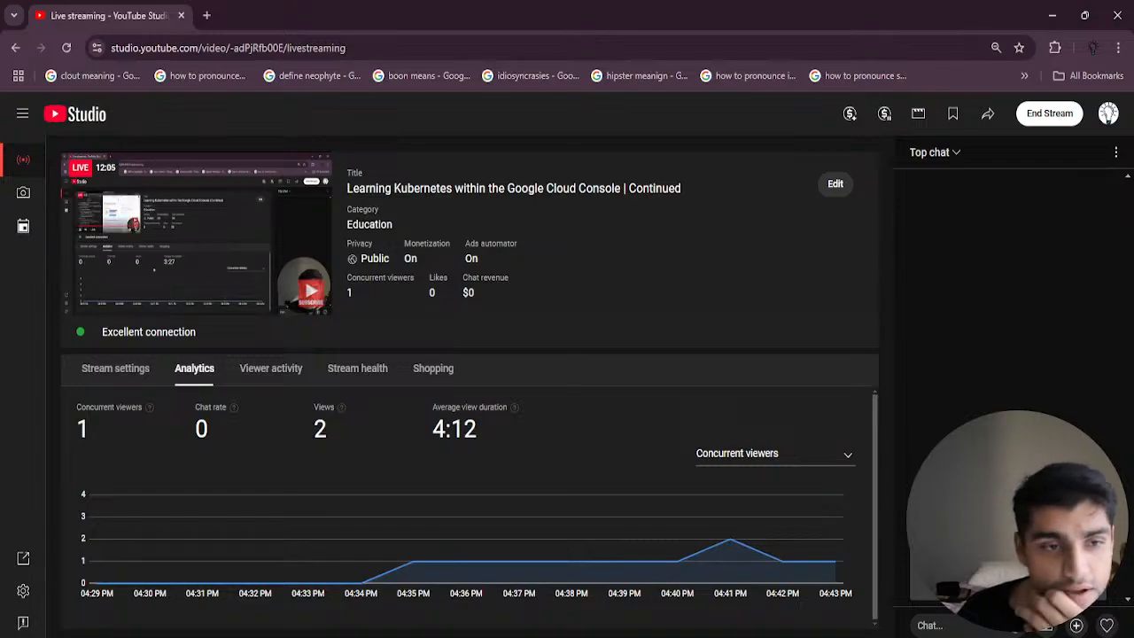
click(724, 637)
Read the guide's Review Costs and Step 2 cluster access instructions and recheck the default-pool's machine type, disk and cost settings
scroll(369, 456, down, 1)
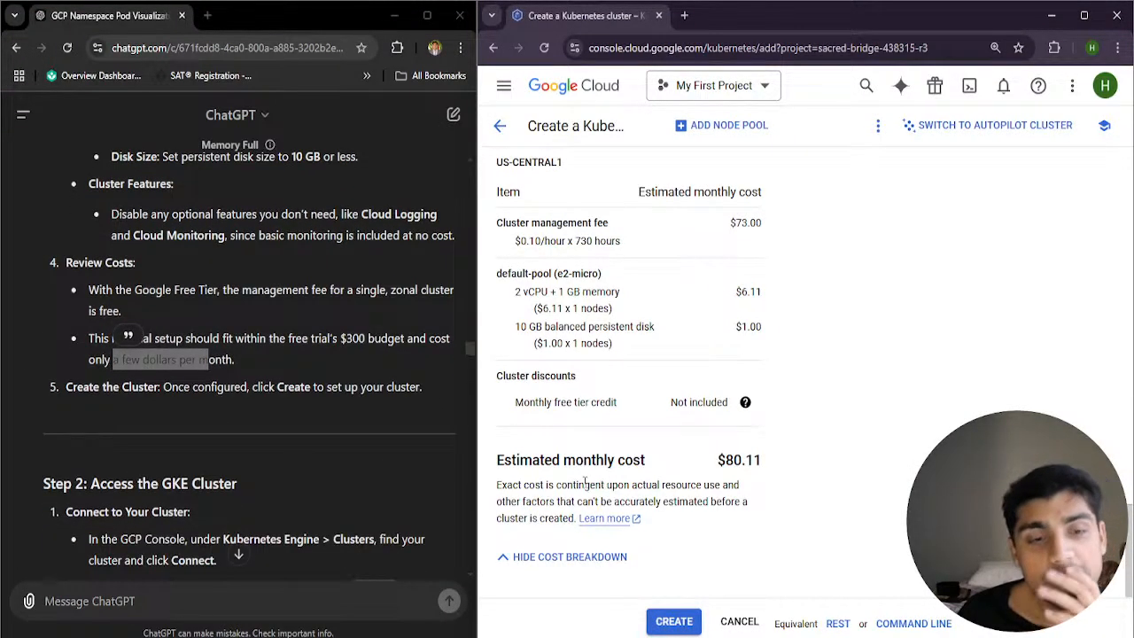
scroll(319, 474, down, 9)
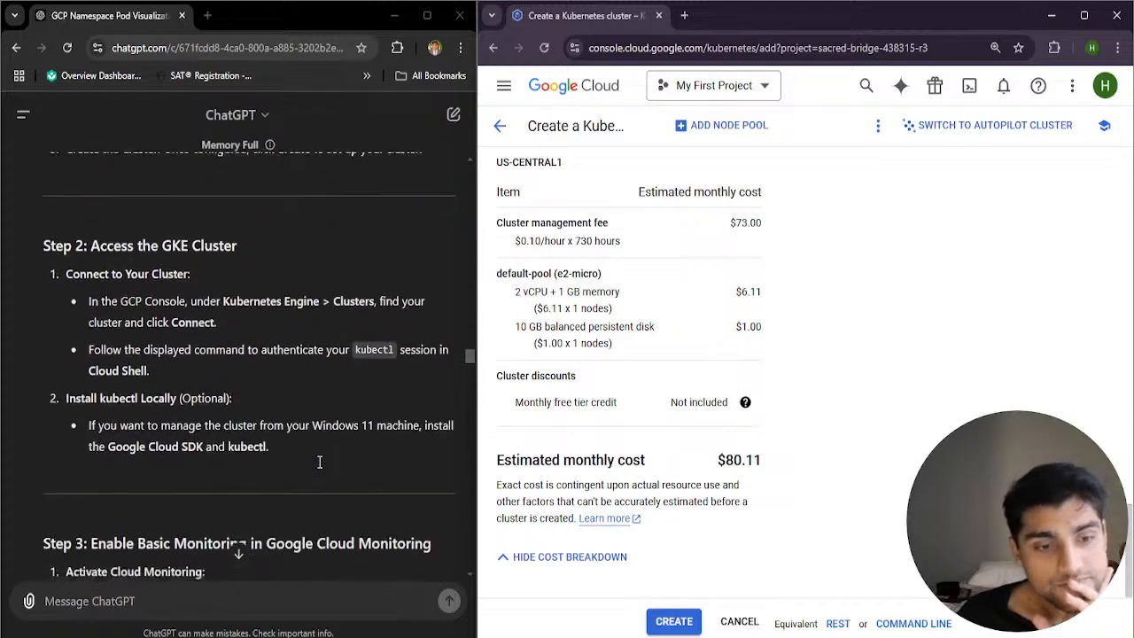
scroll(320, 462, up, 3)
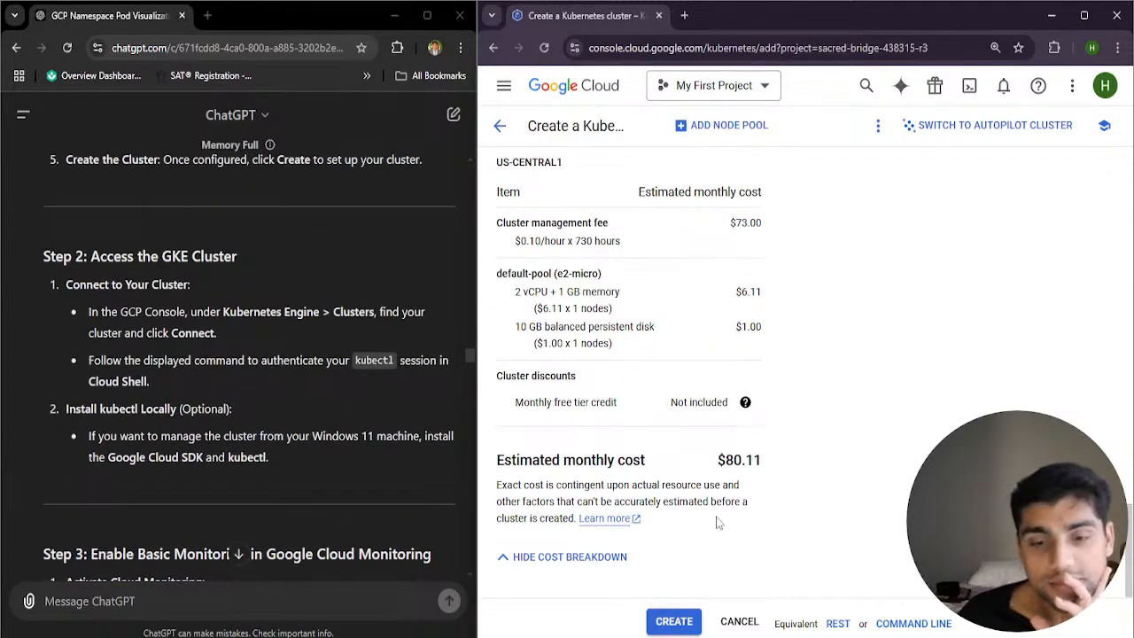
scroll(780, 486, up, 11)
scroll(789, 509, down, 4)
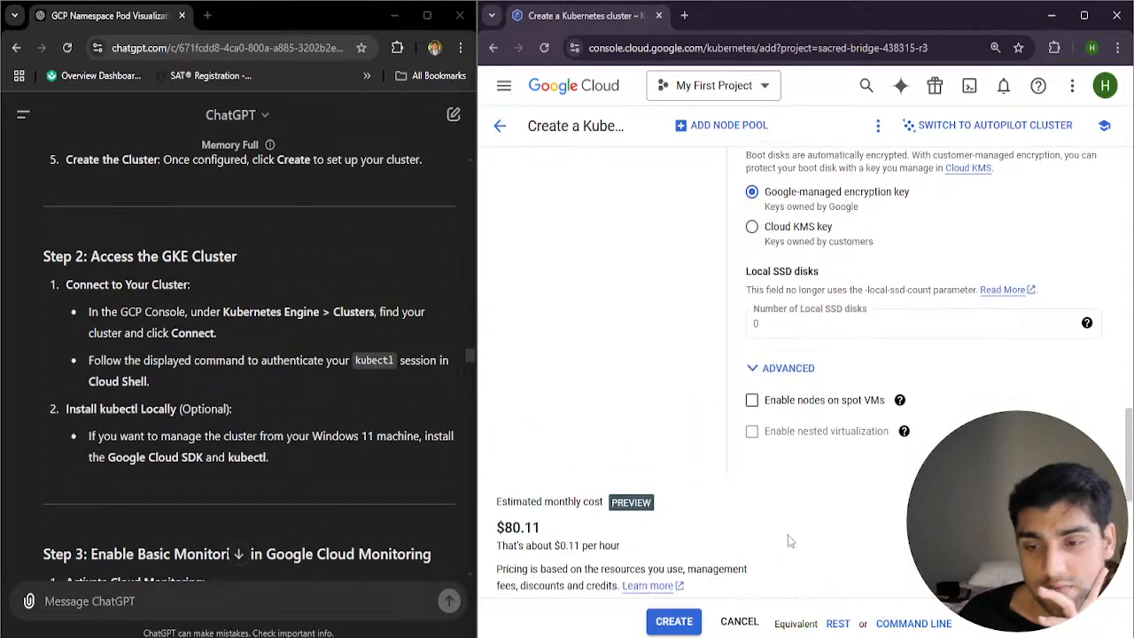
scroll(764, 461, up, 5)
scroll(259, 331, up, 3)
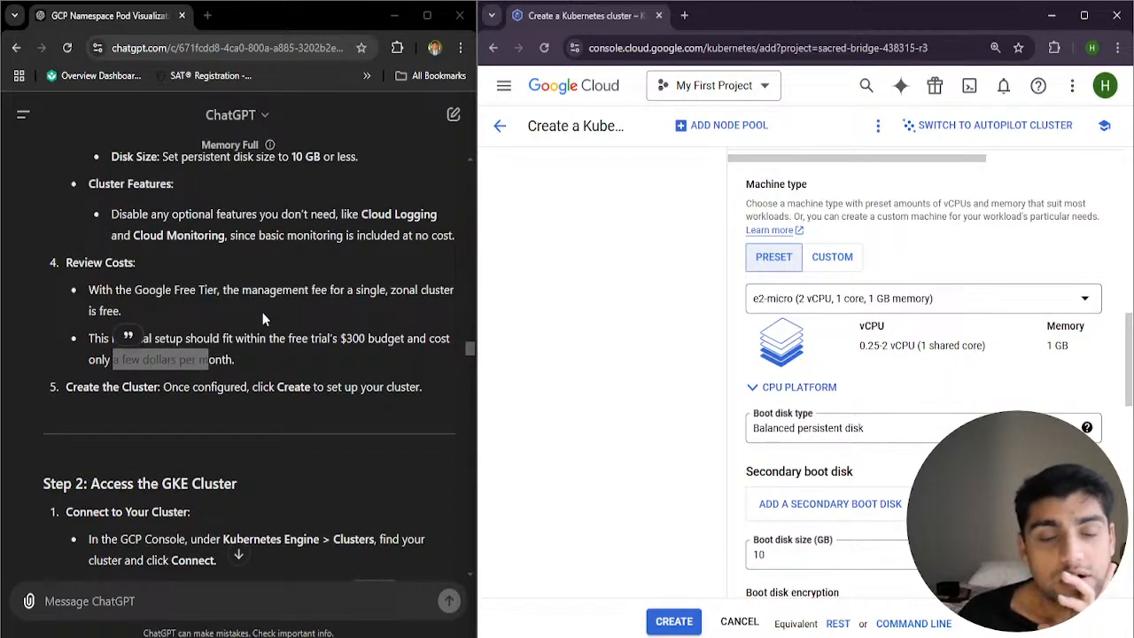
scroll(263, 312, up, 1)
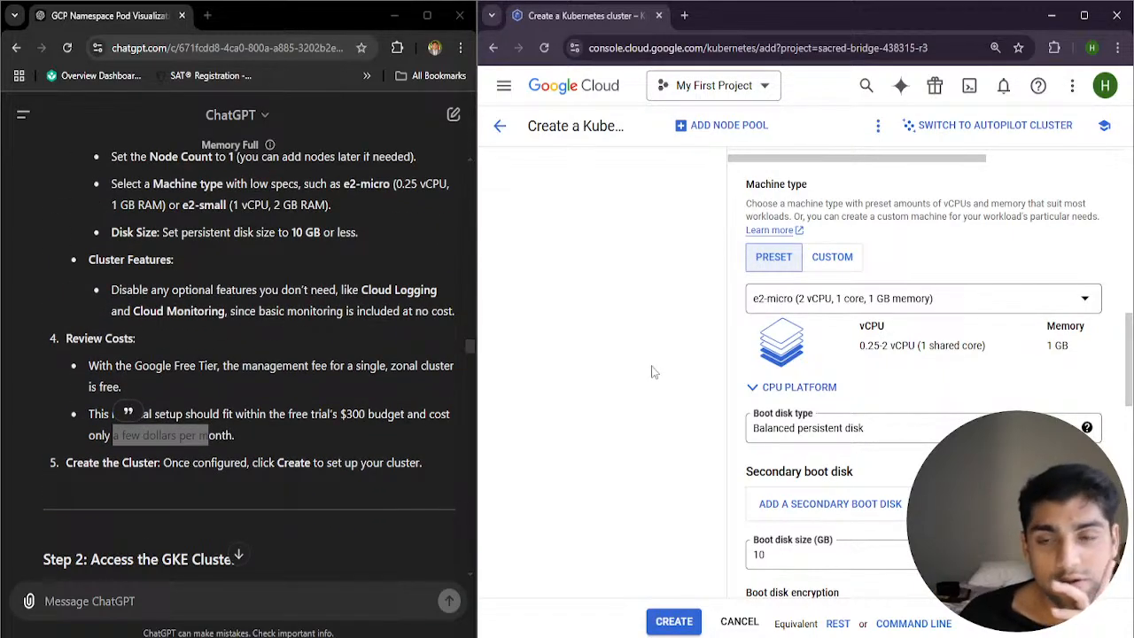
scroll(689, 360, up, 10)
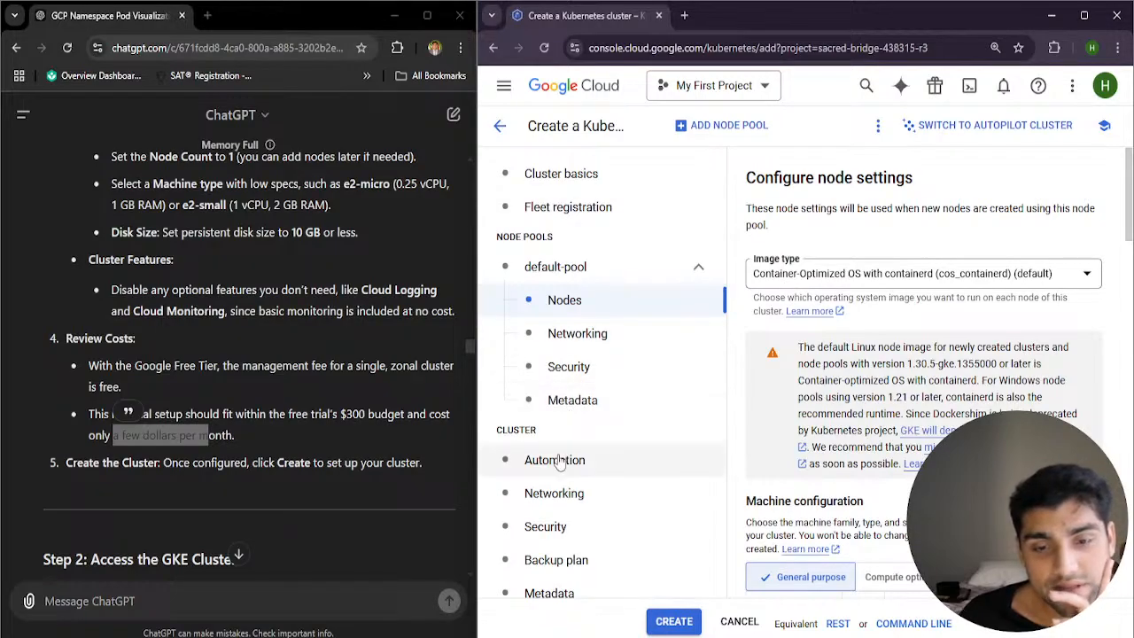
Disable VPC-native traffic routing in the cluster's networking settings and check the estimated monthly cost
scroll(568, 443, down, 1)
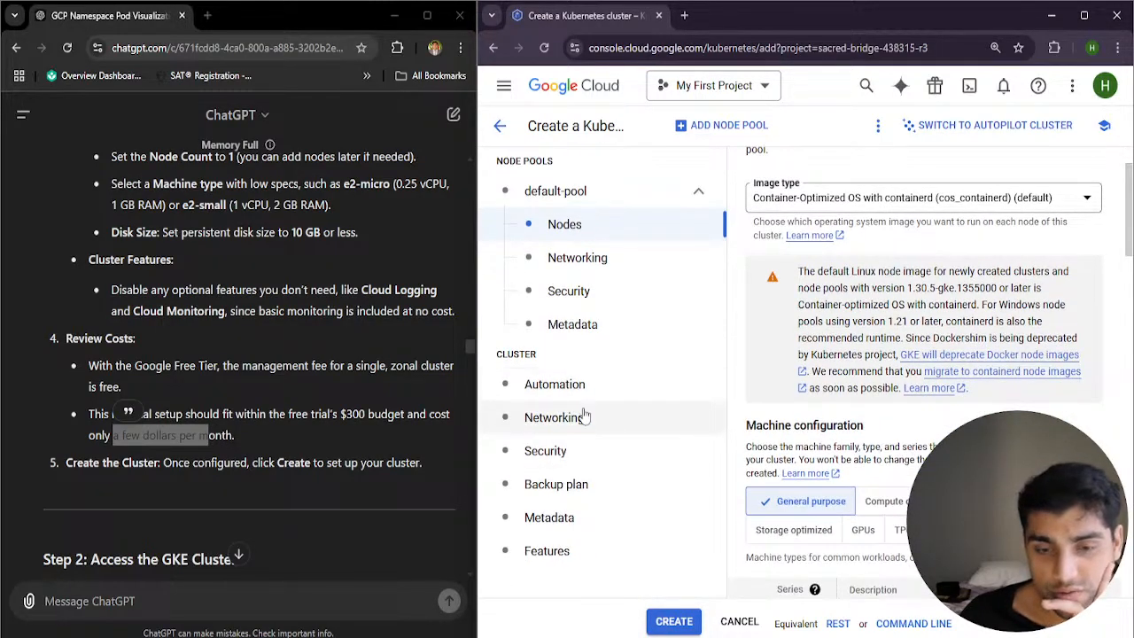
click(580, 413)
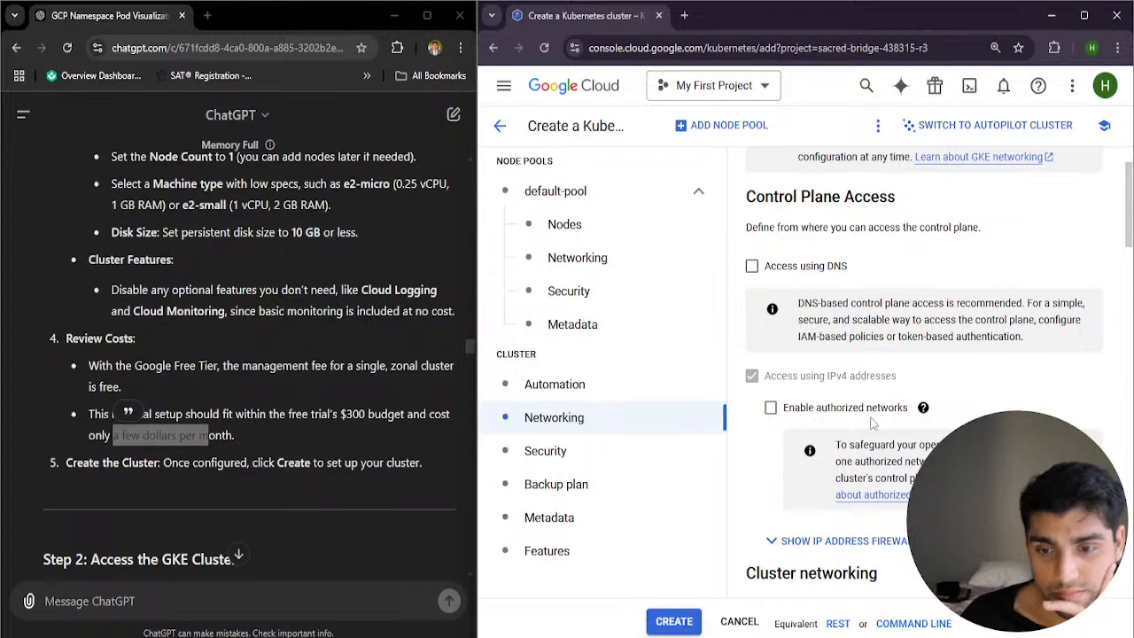
scroll(873, 421, down, 5)
scroll(866, 425, down, 1)
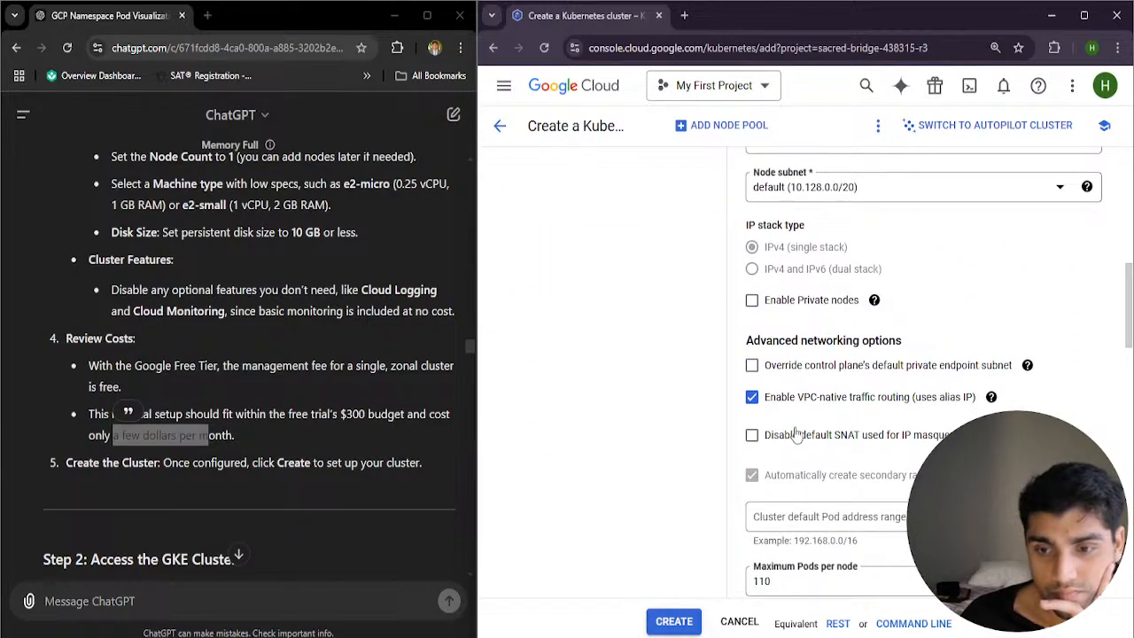
click(764, 401)
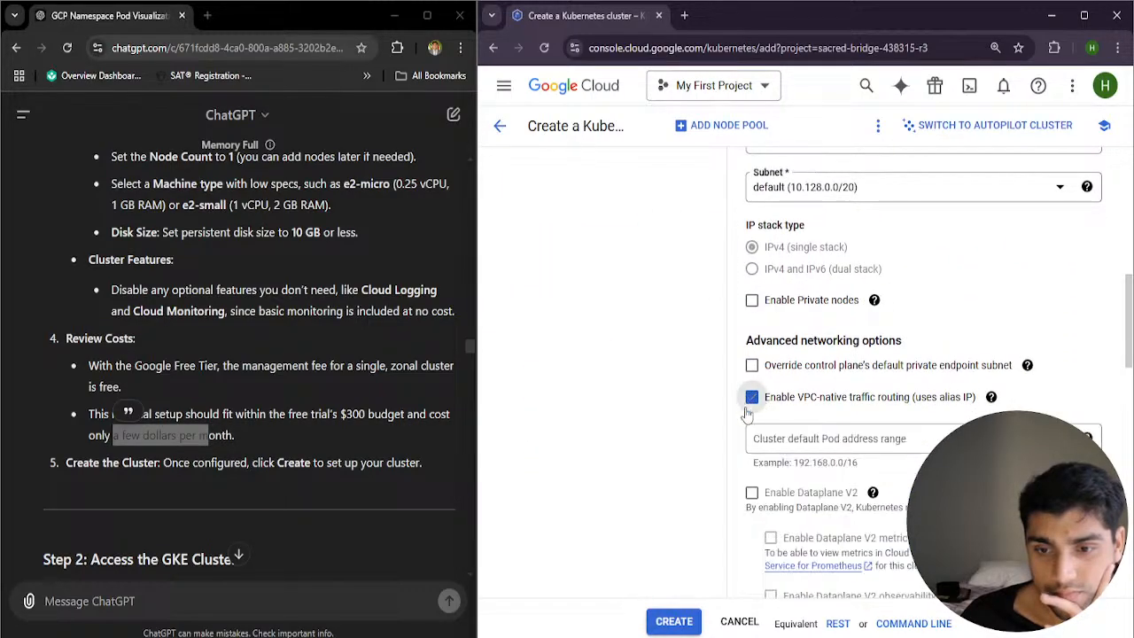
scroll(613, 469, down, 10)
scroll(681, 472, up, 5)
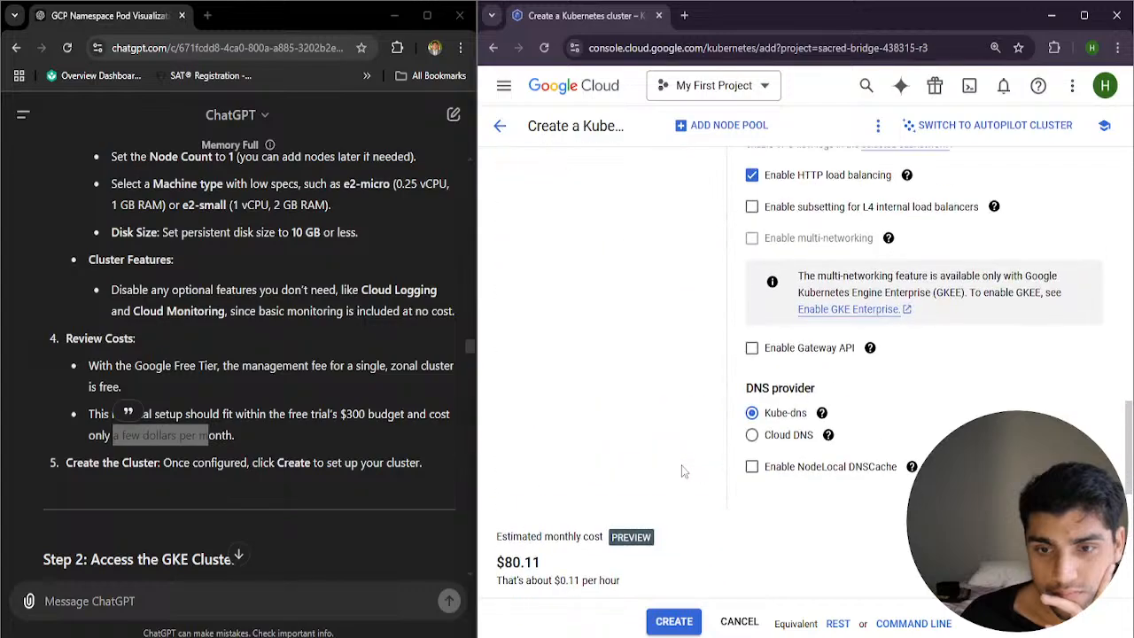
Compare the estimated monthly cost with HTTP load balancing disabled and enabled, leaving it enabled
scroll(756, 432, up, 1)
scroll(756, 432, up, 2)
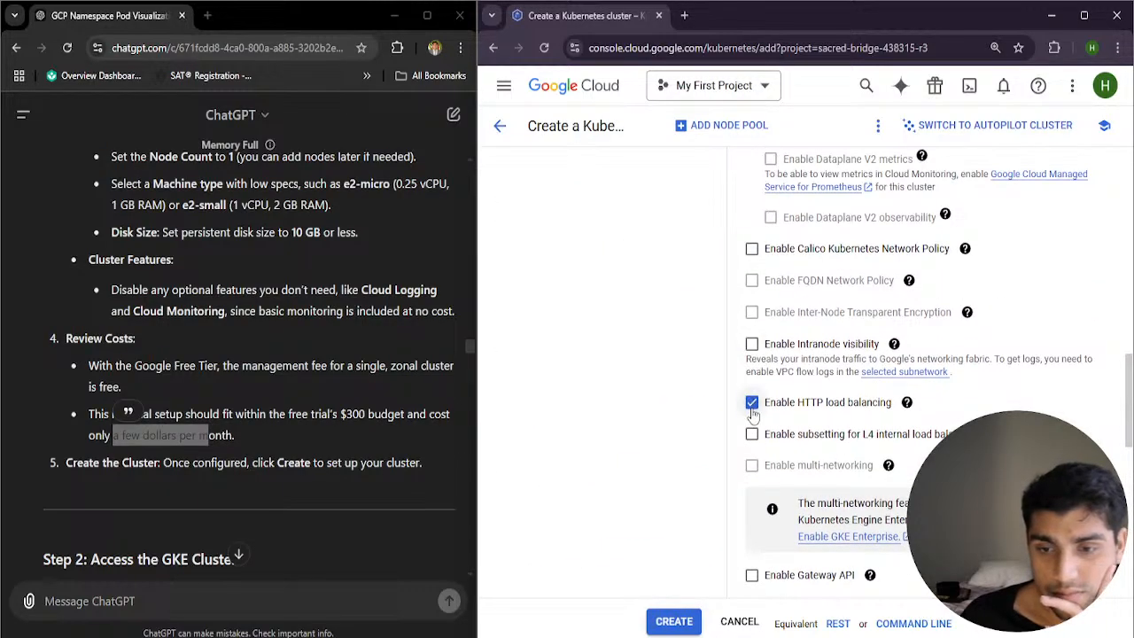
click(752, 402)
scroll(753, 403, down, 6)
scroll(780, 342, up, 5)
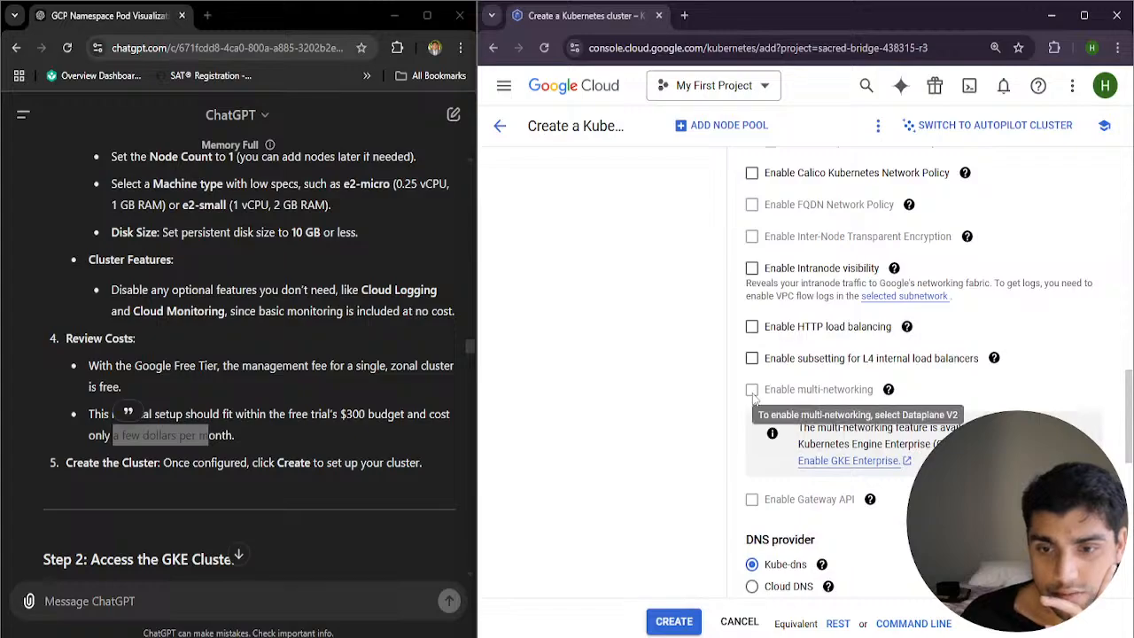
click(752, 326)
scroll(687, 379, down, 2)
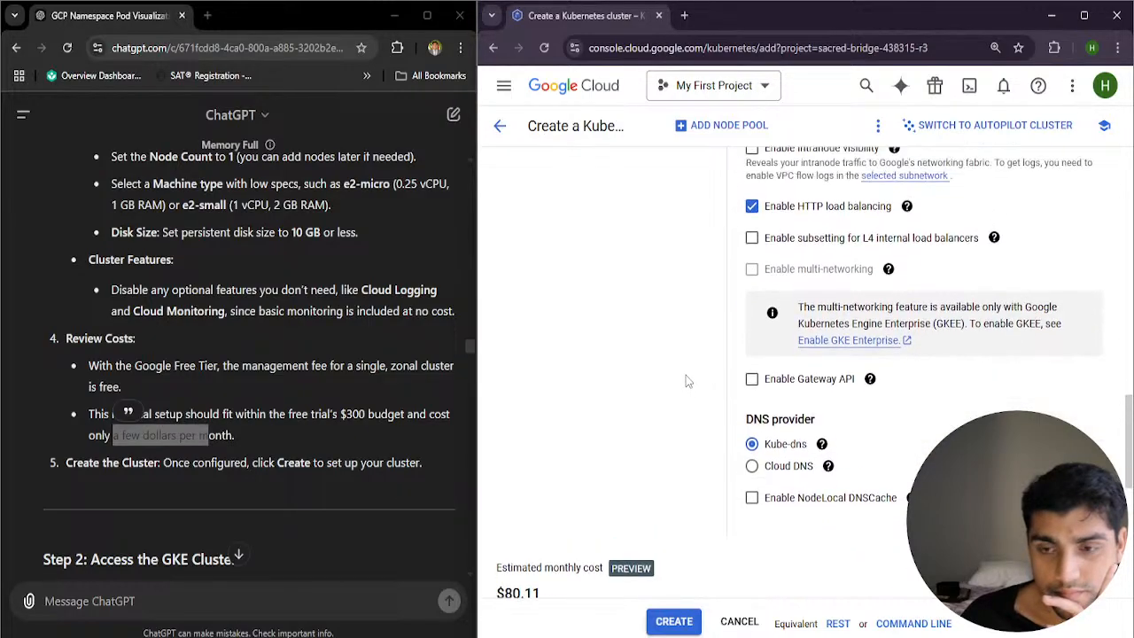
Review the cluster's control plane access and networking options, followed by its security settings
scroll(709, 372, up, 6)
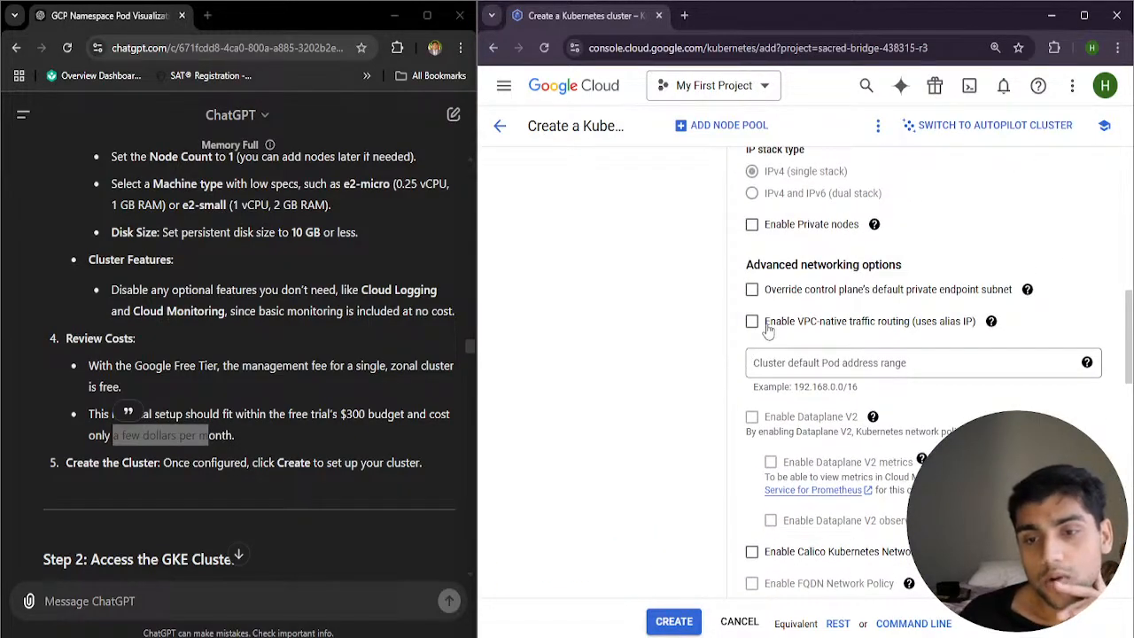
scroll(753, 355, up, 2)
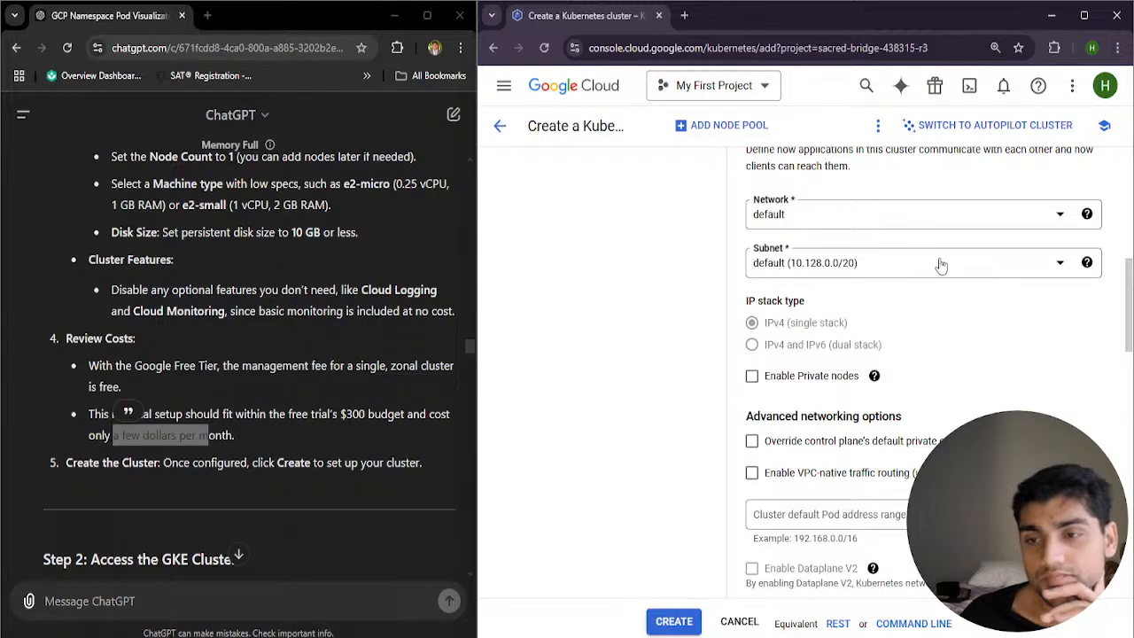
scroll(749, 293, up, 4)
scroll(766, 365, up, 3)
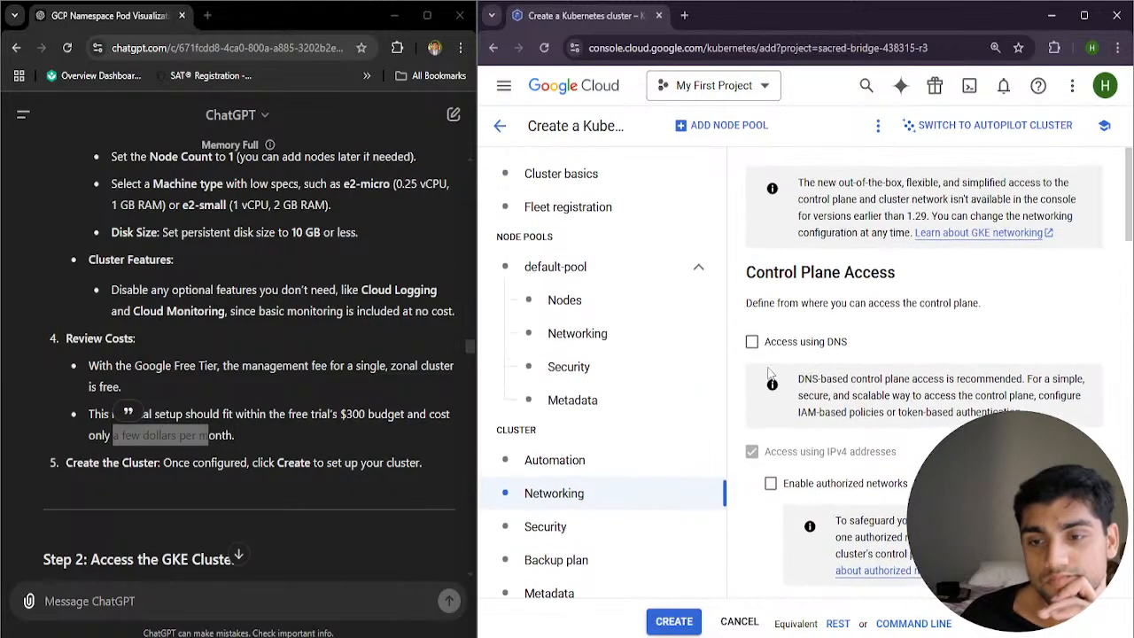
scroll(771, 379, down, 2)
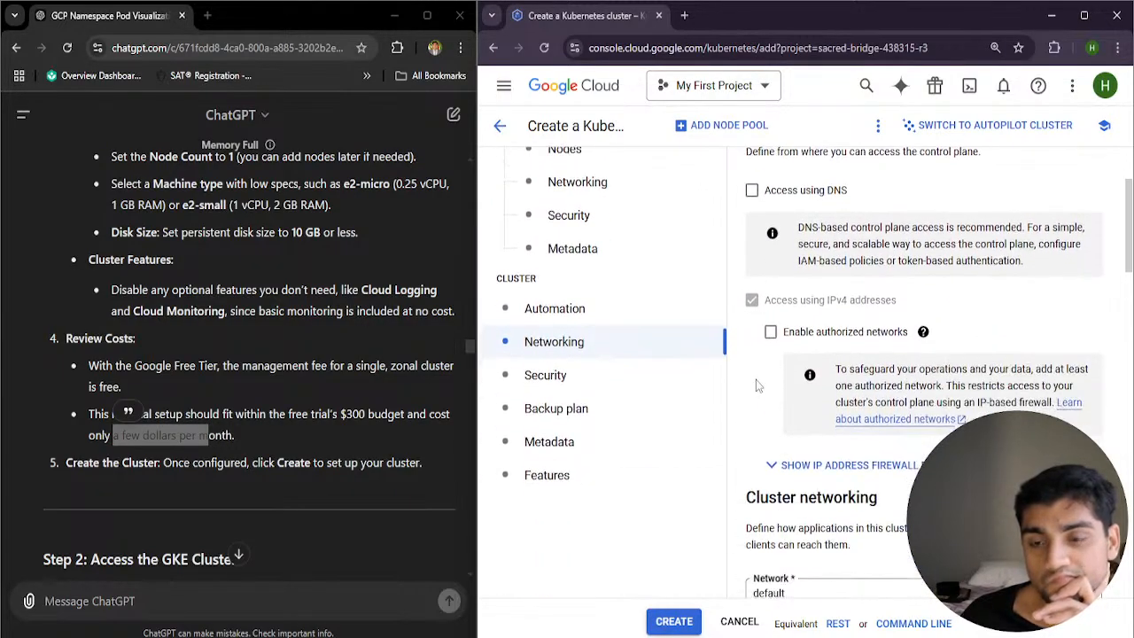
click(625, 381)
scroll(802, 398, up, 1)
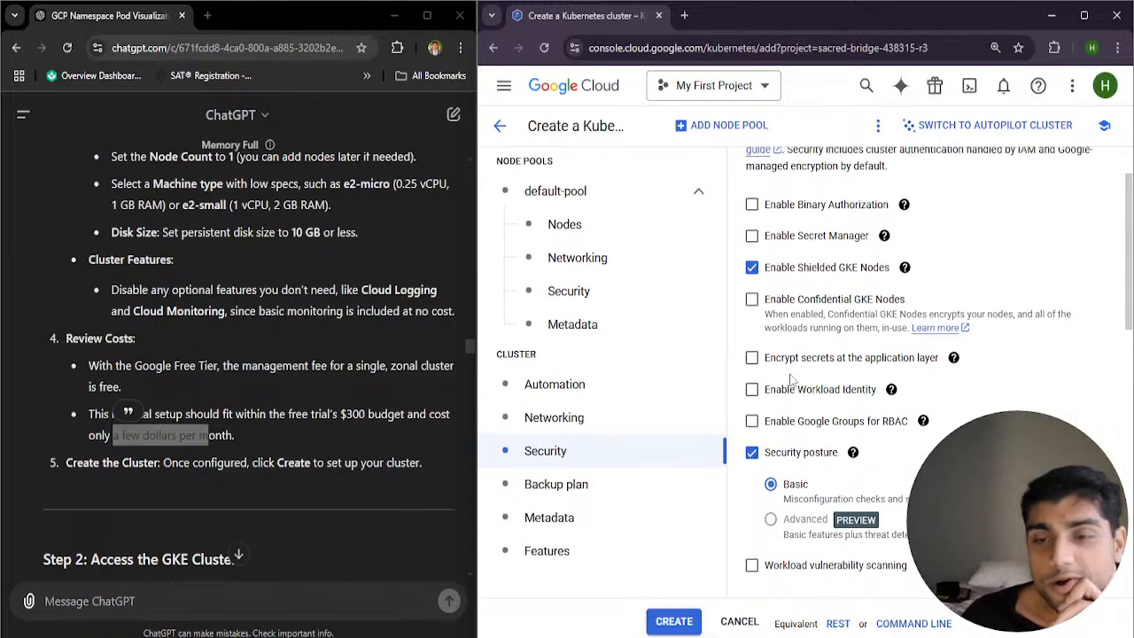
scroll(795, 368, up, 2)
scroll(785, 390, down, 4)
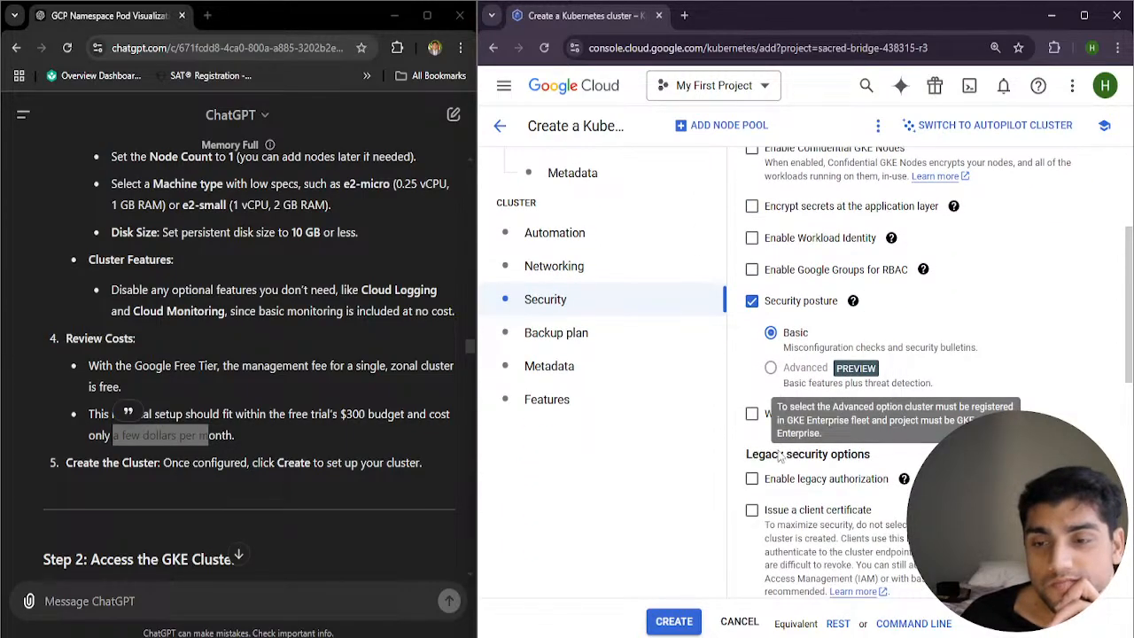
scroll(761, 455, down, 2)
scroll(767, 390, up, 2)
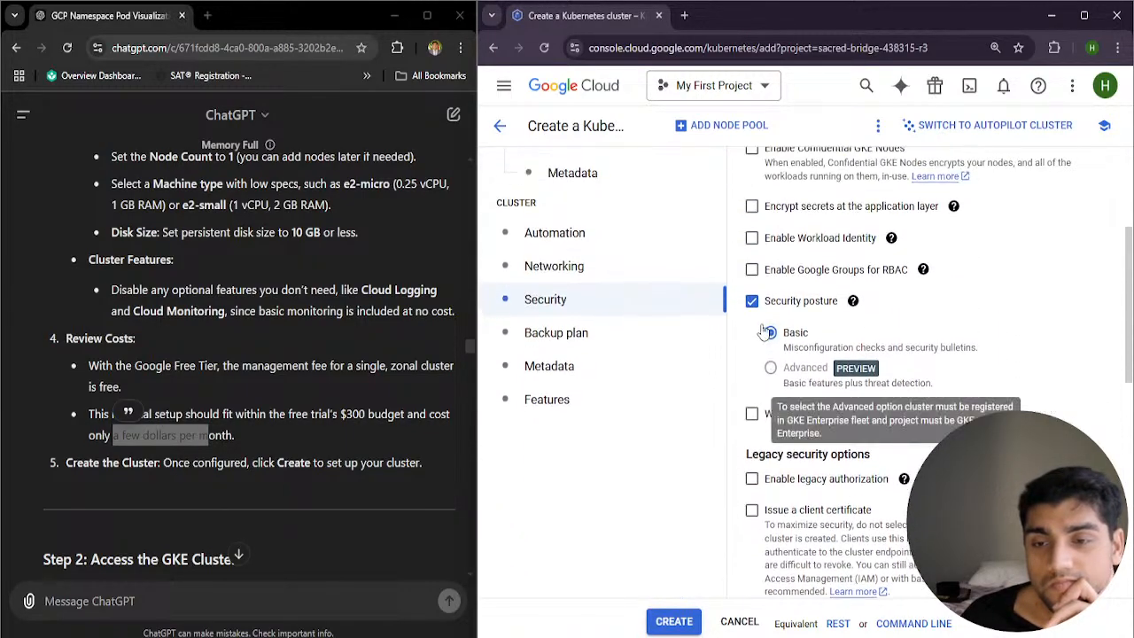
Compare the estimated monthly cost with Security posture disabled and enabled, leaving it enabled at Basic
click(753, 303)
scroll(759, 312, down, 2)
scroll(759, 311, up, 2)
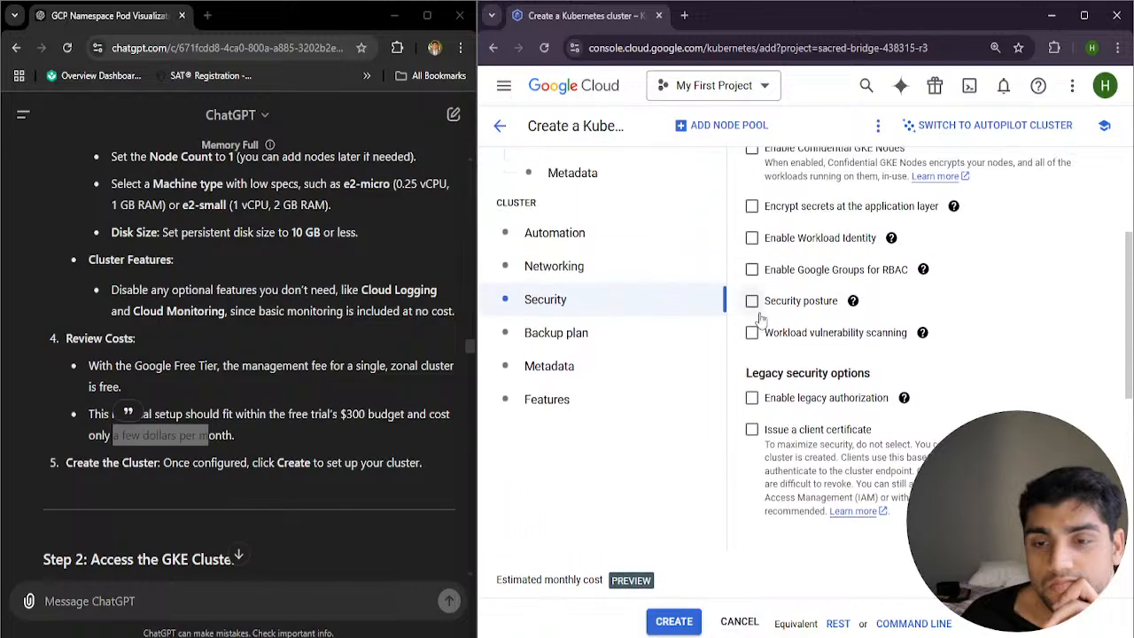
click(753, 302)
scroll(734, 364, down, 3)
scroll(709, 381, up, 2)
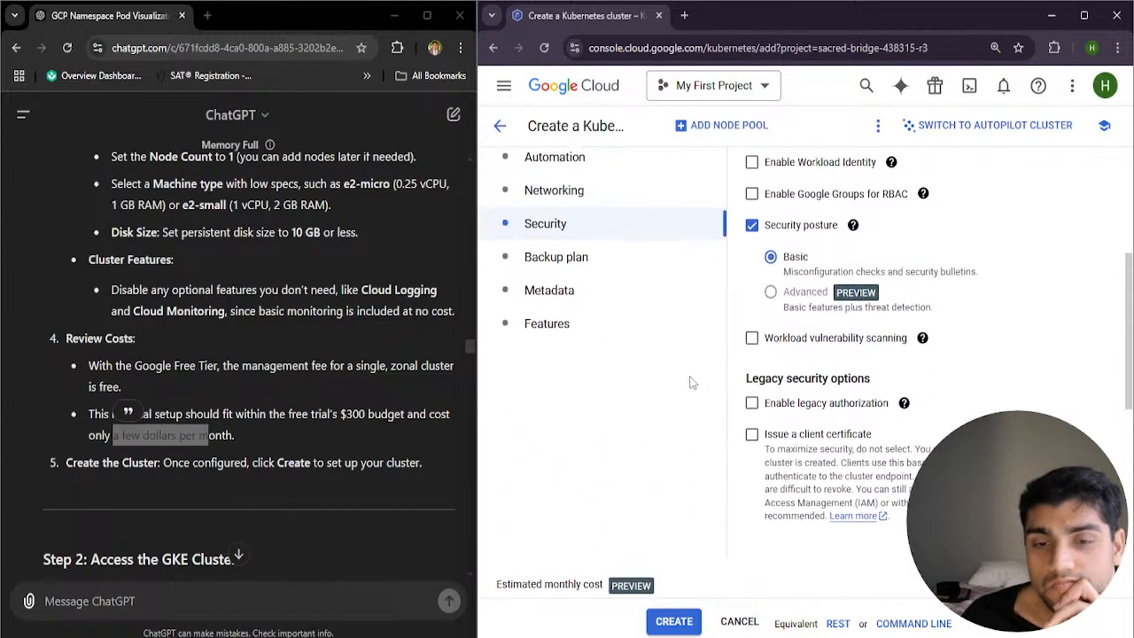
Review the cluster's Backup plan, Metadata and Features settings, including logging, Cloud Monitoring and Managed Service for Prometheus
click(631, 270)
scroll(938, 325, up, 3)
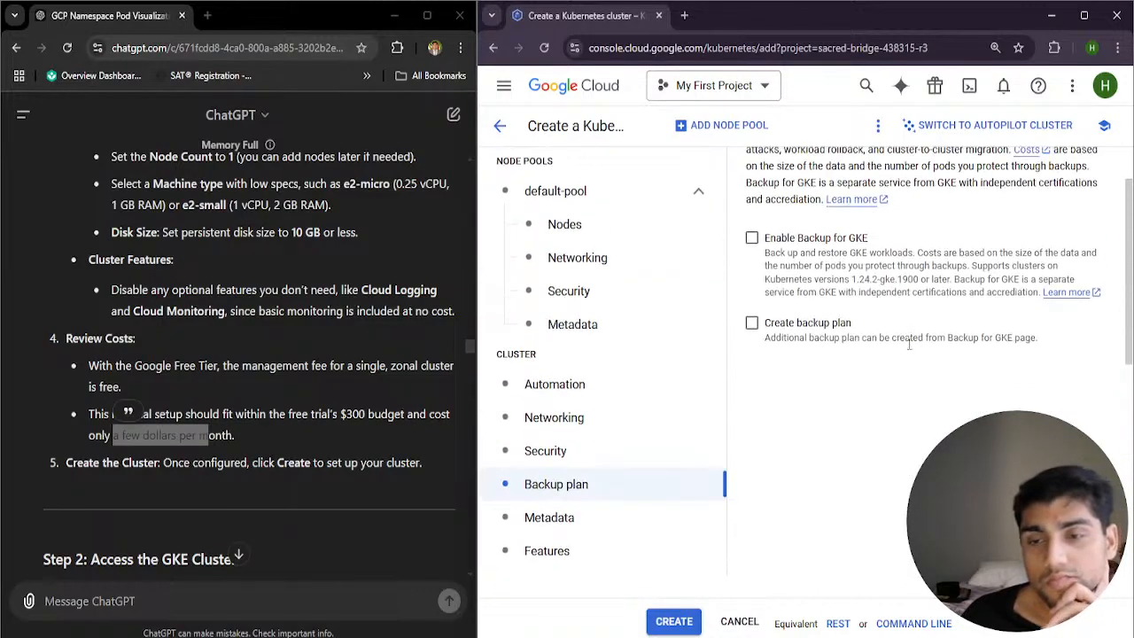
scroll(779, 412, down, 3)
click(640, 443)
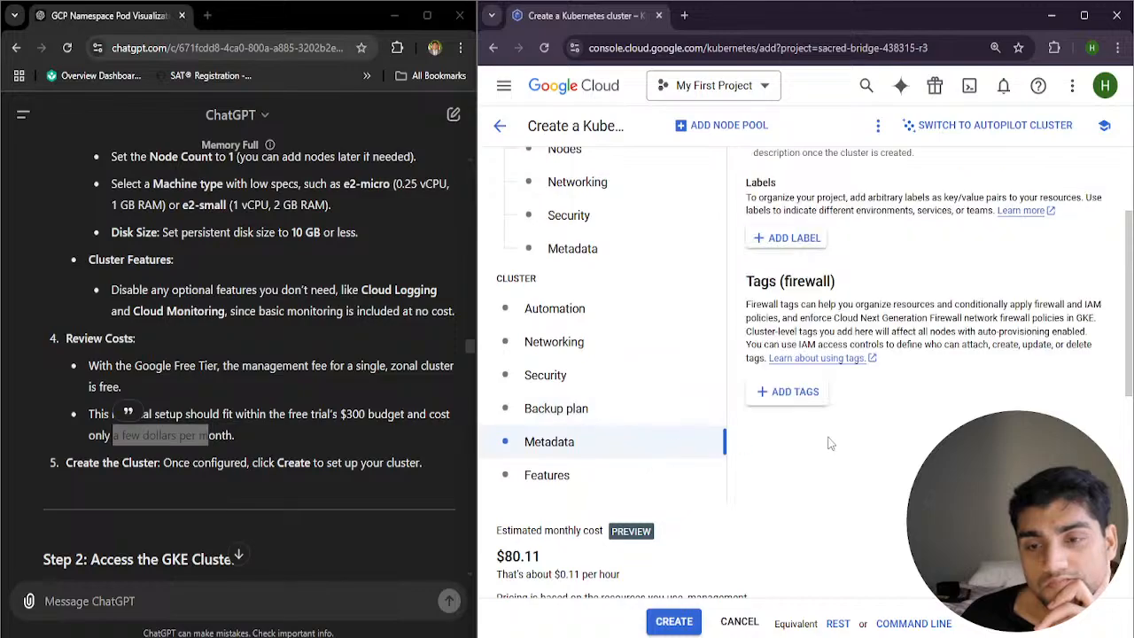
scroll(831, 446, down, 3)
click(620, 337)
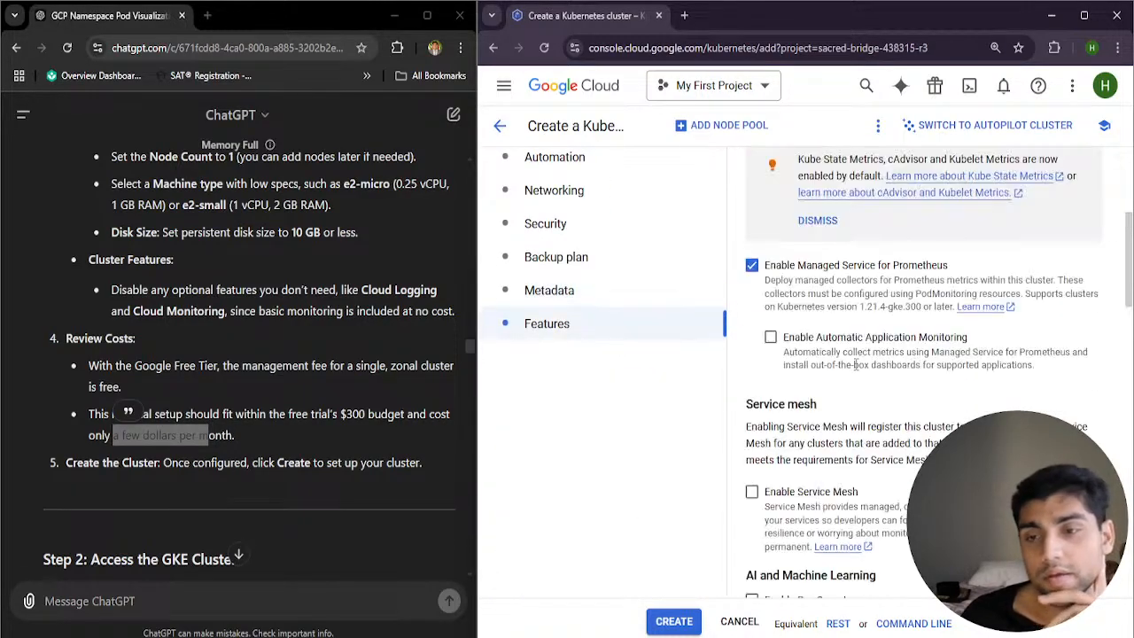
scroll(860, 394, down, 3)
scroll(858, 395, up, 3)
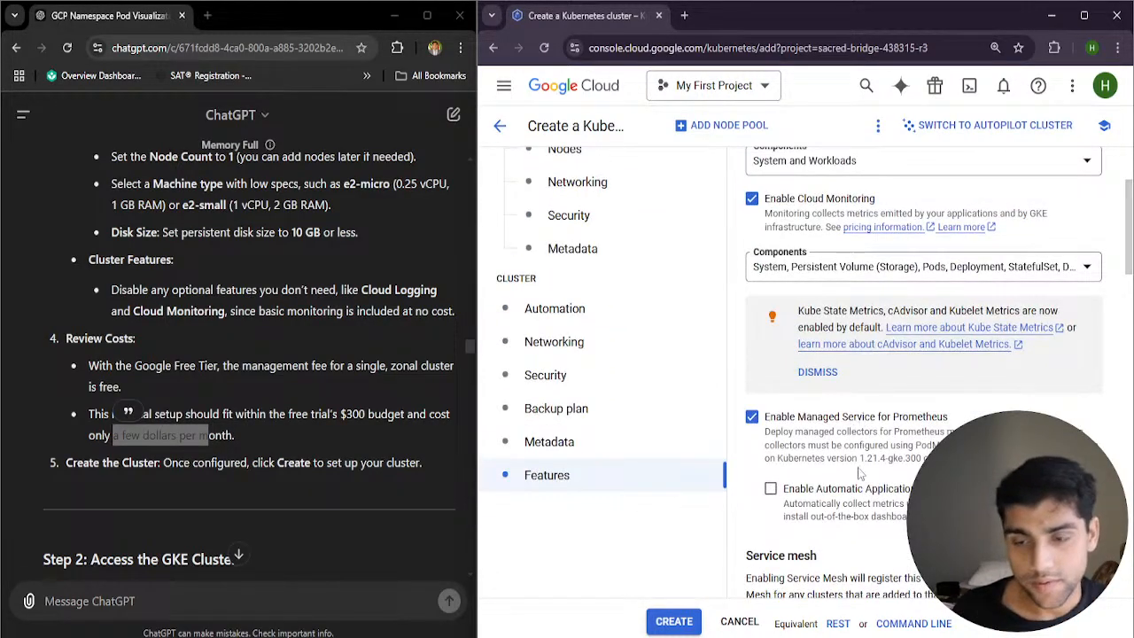
scroll(850, 460, up, 2)
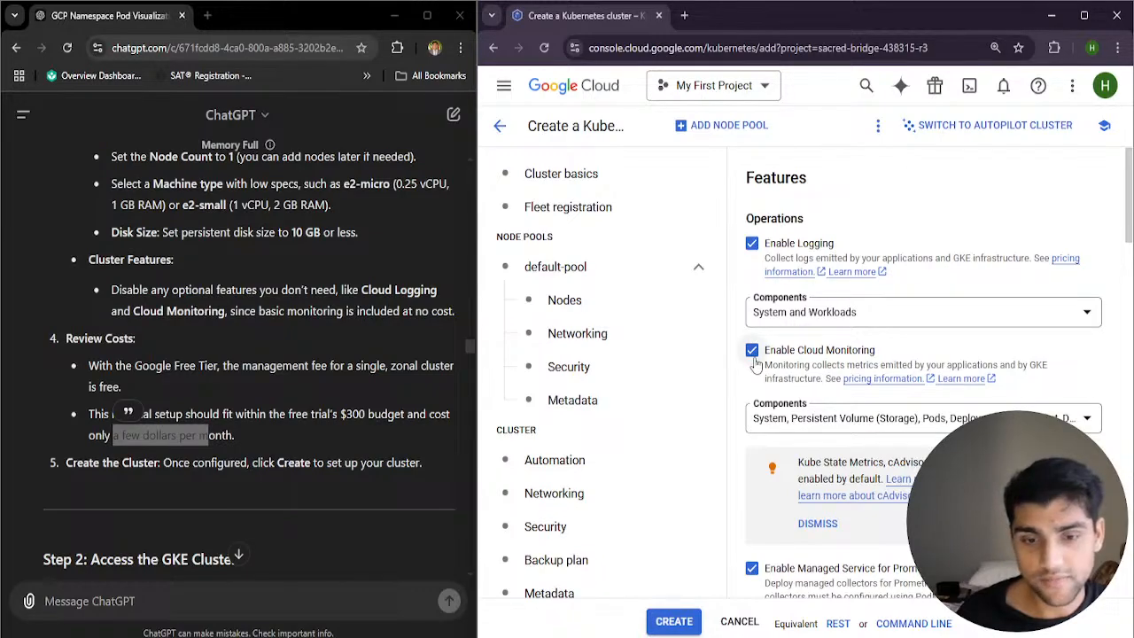
scroll(626, 447, down, 3)
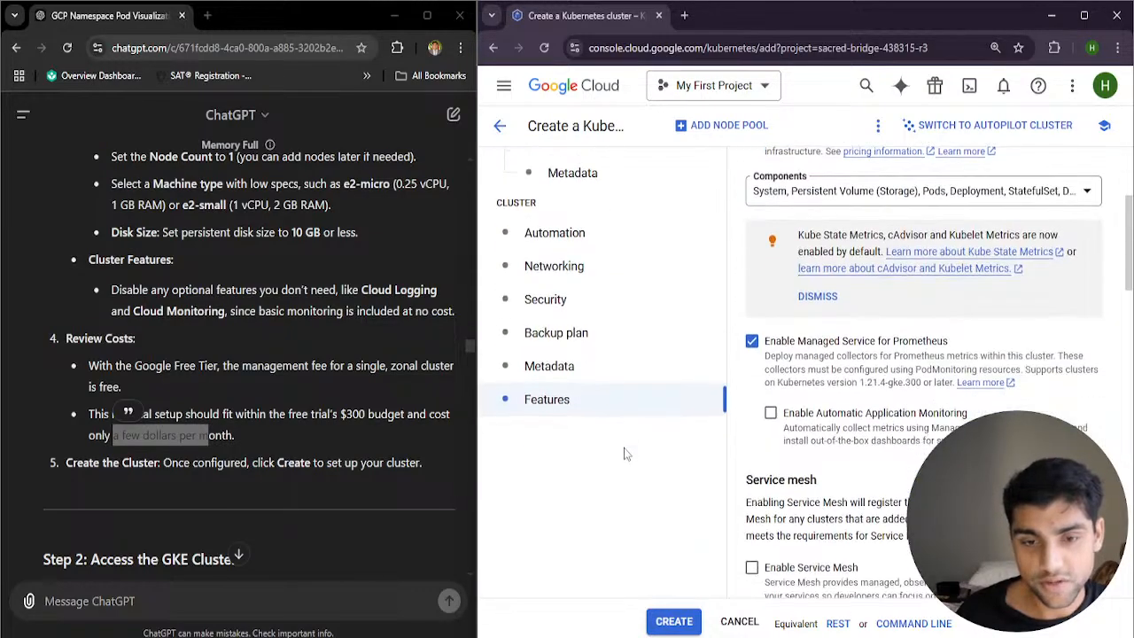
scroll(626, 454, up, 3)
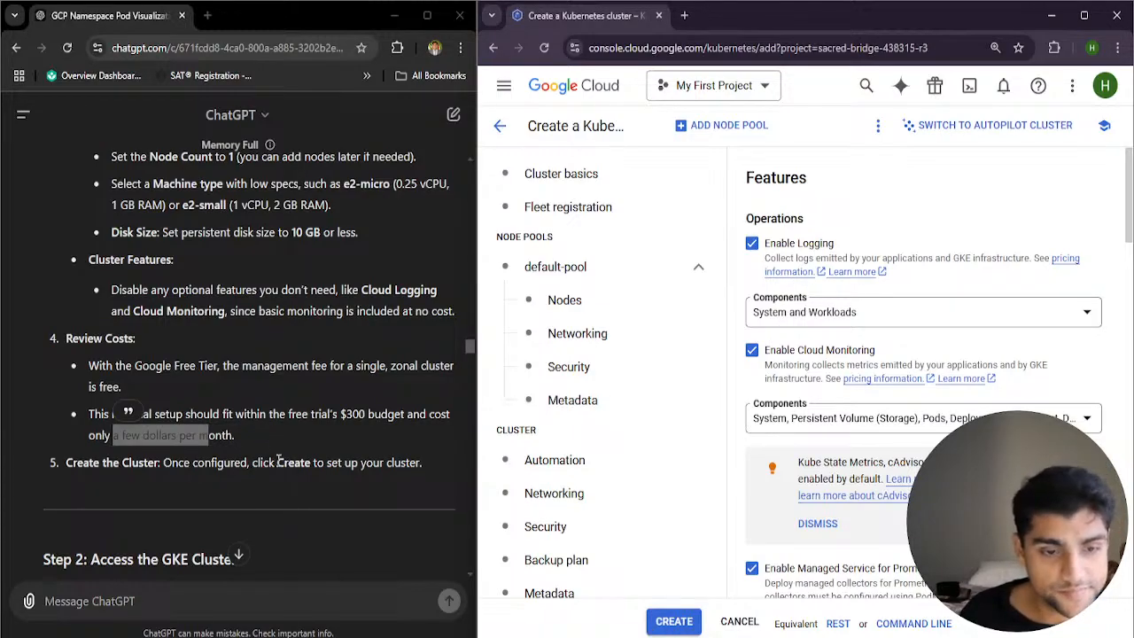
Disable Logging and Cloud Monitoring in the cluster's features and check the estimated monthly cost breakdown
click(256, 445)
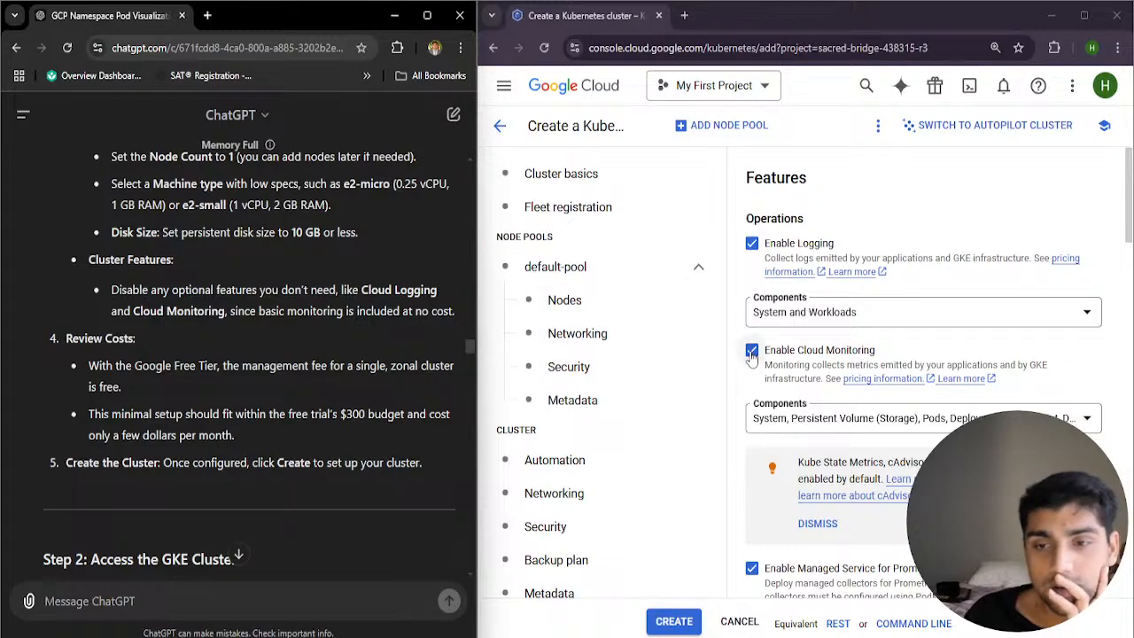
click(750, 248)
scroll(633, 476, down, 10)
scroll(633, 505, down, 3)
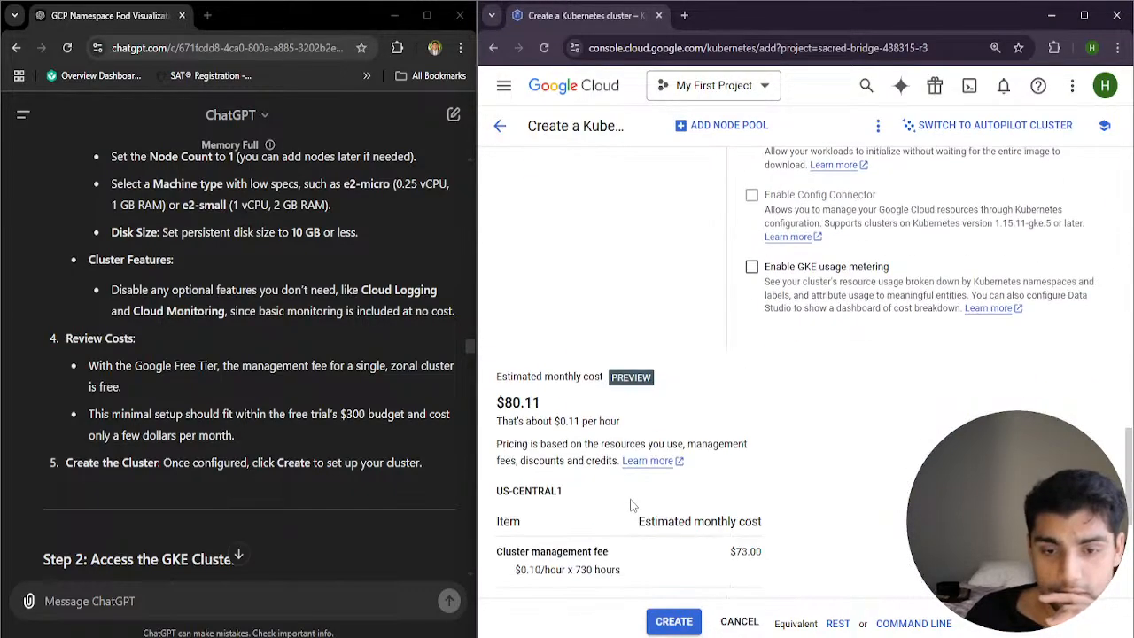
scroll(679, 488, up, 10)
scroll(722, 422, up, 3)
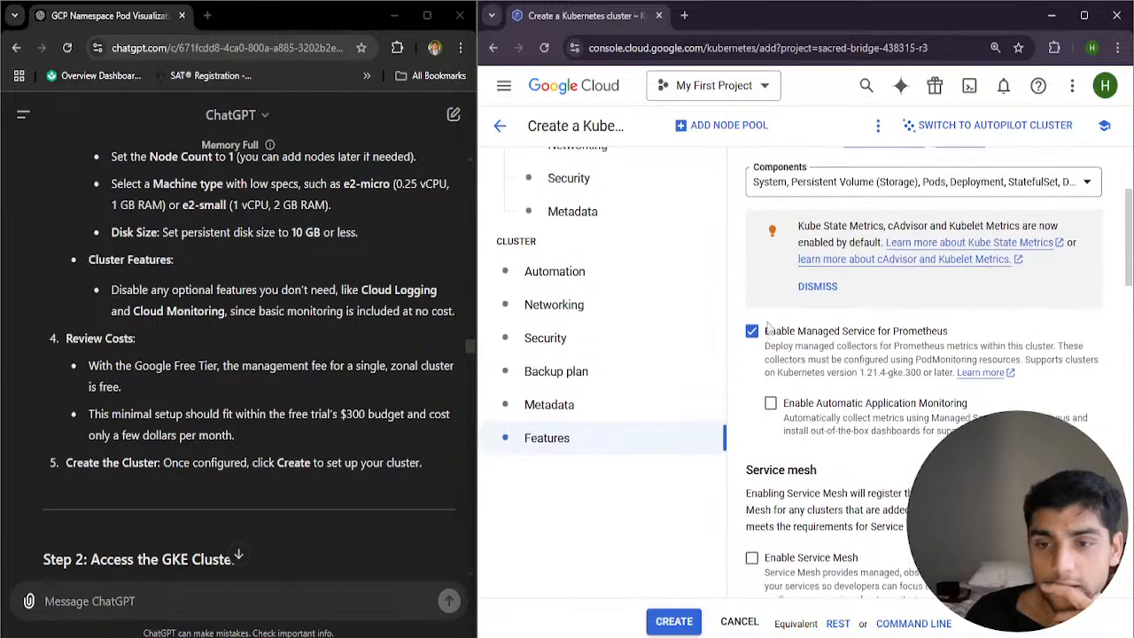
click(753, 305)
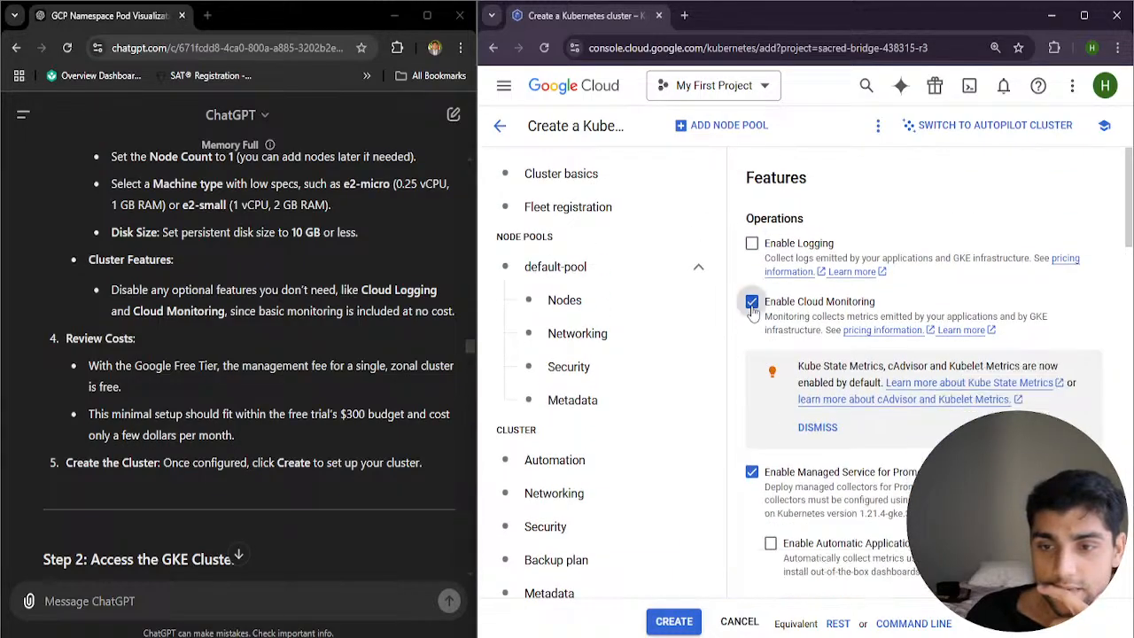
scroll(674, 488, down, 15)
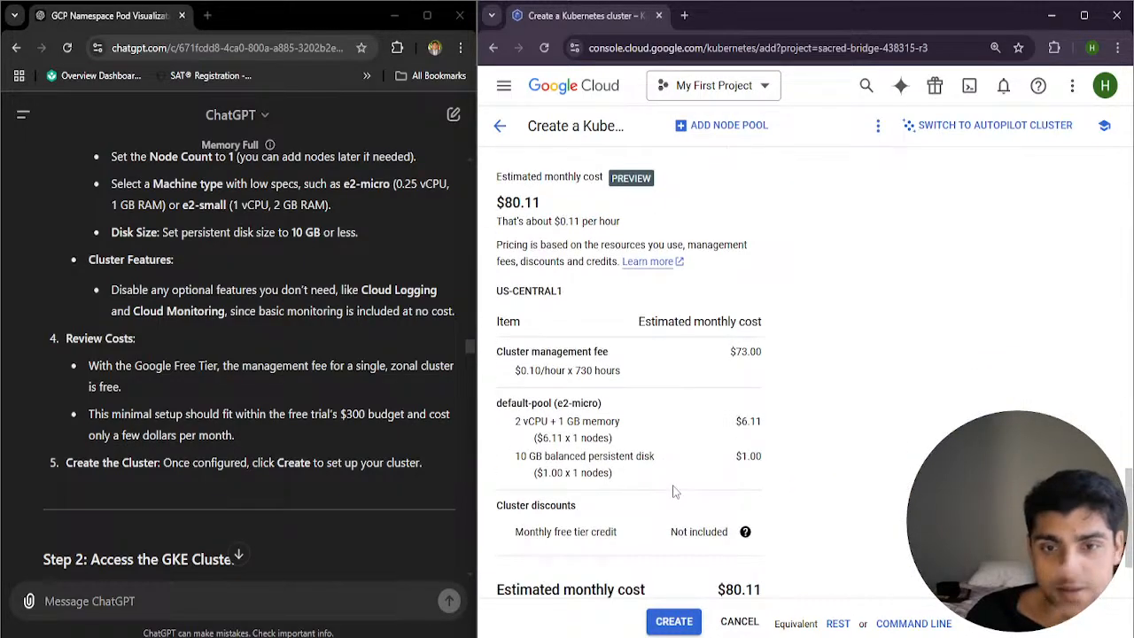
scroll(678, 499, down, 2)
scroll(686, 490, up, 15)
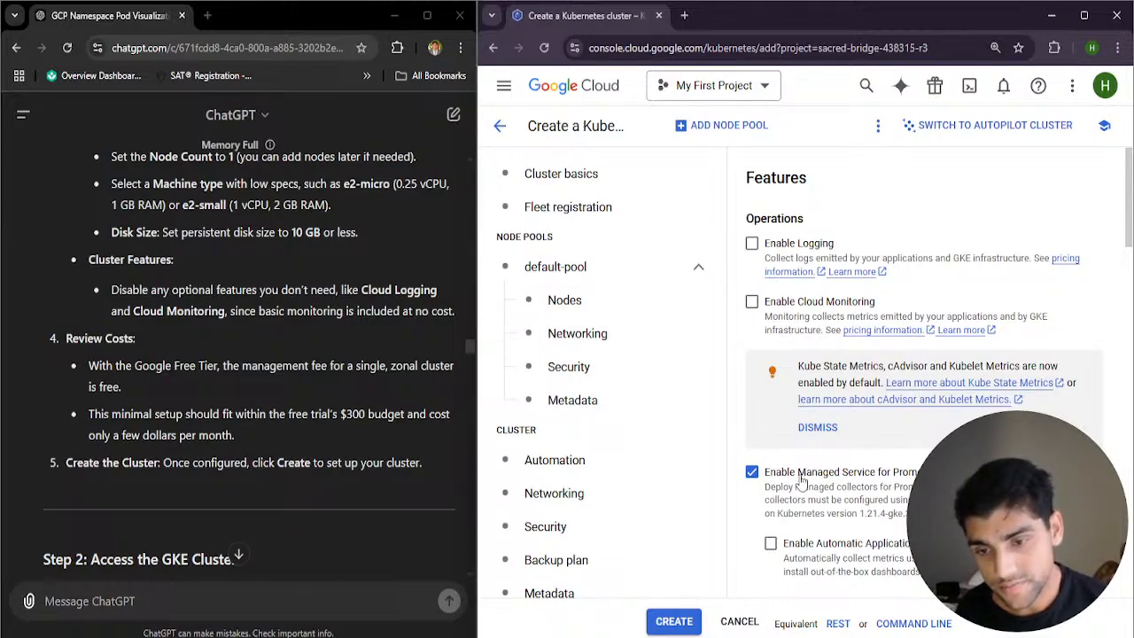
Disable Managed Service for Prometheus in the cluster's features and check the effect on the estimated cost
click(752, 476)
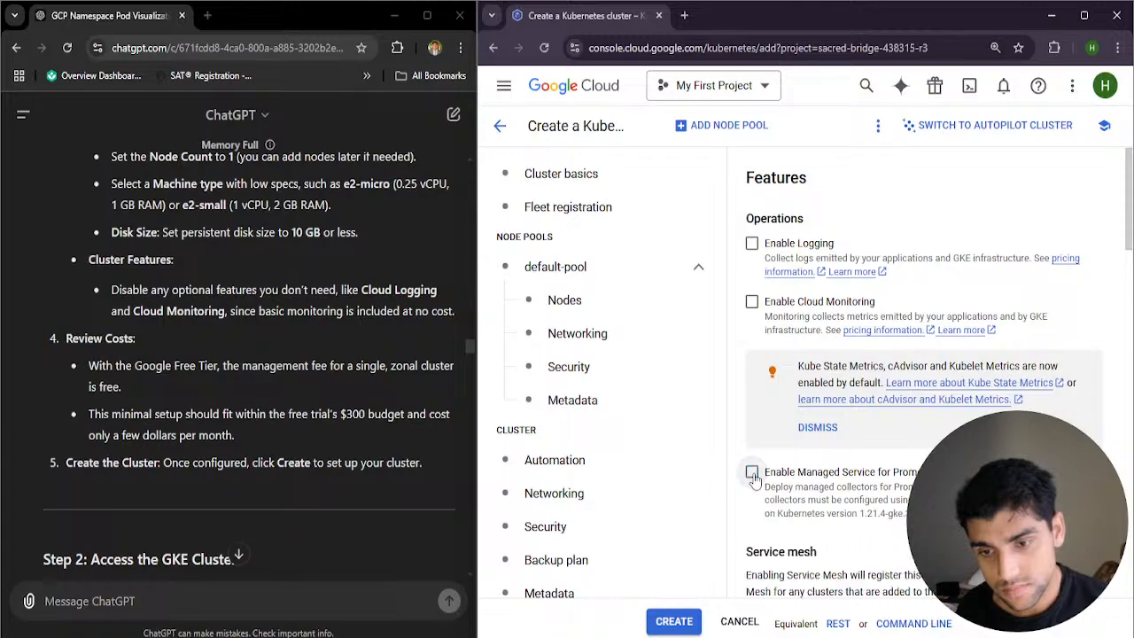
scroll(687, 486, down, 15)
scroll(700, 474, up, 6)
scroll(700, 472, up, 5)
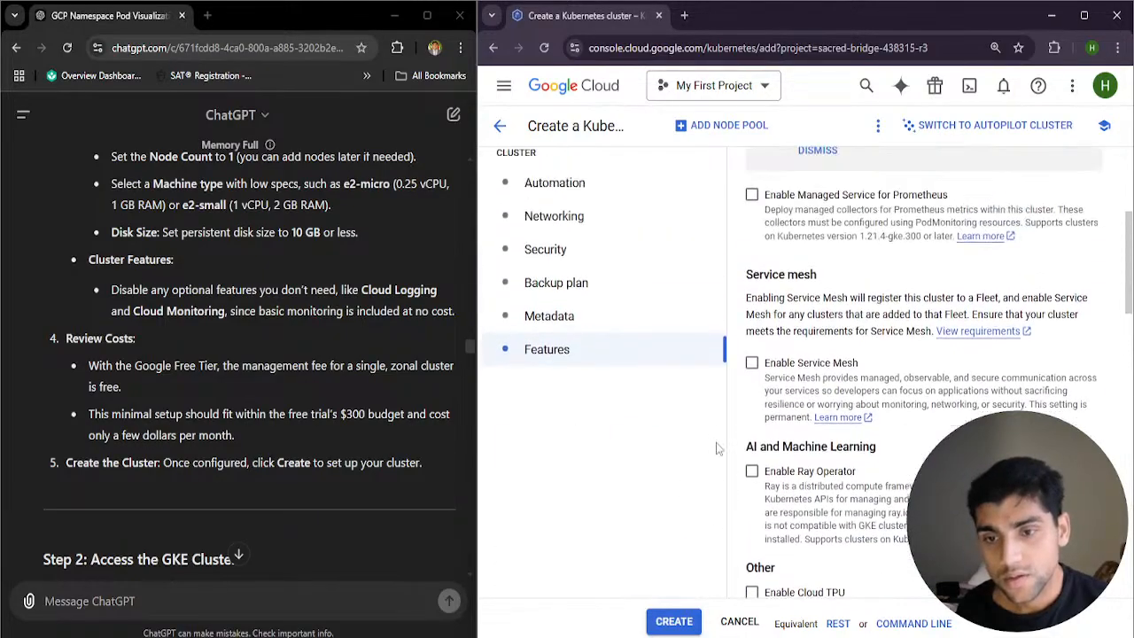
scroll(767, 416, up, 1)
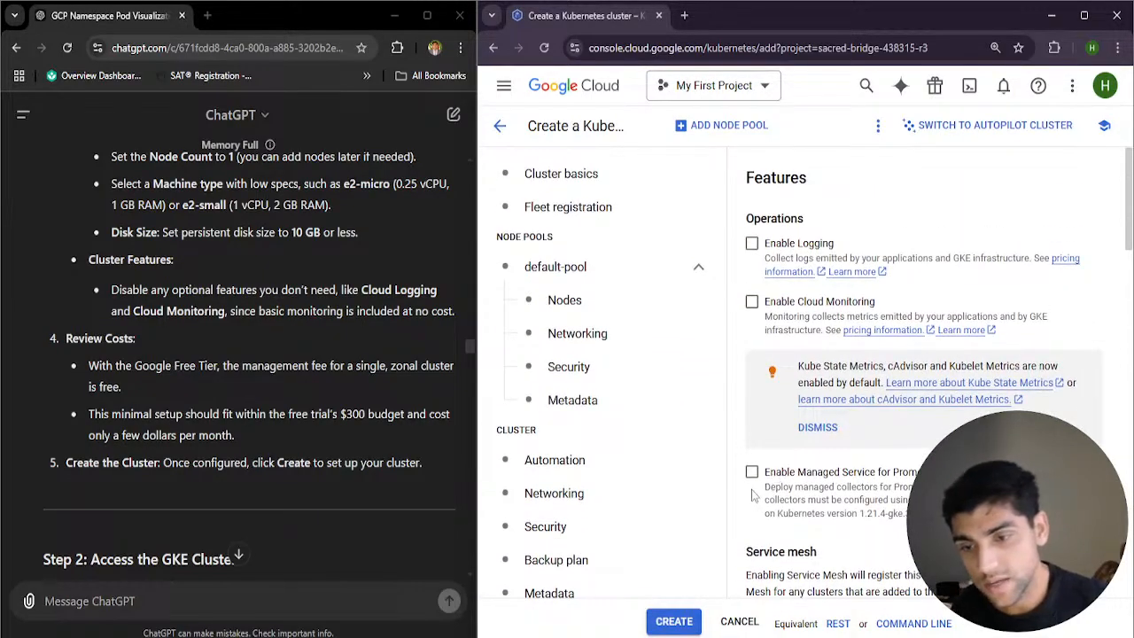
Re-enable Managed Service for Prometheus, Logging and Cloud Monitoring in the cluster's features
click(752, 472)
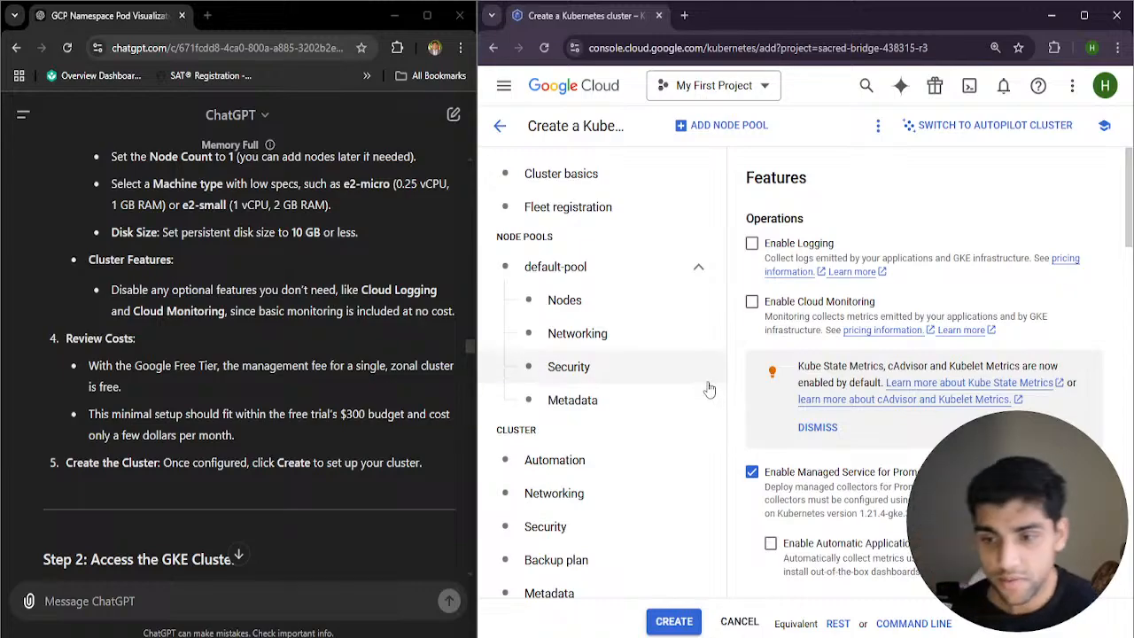
click(752, 244)
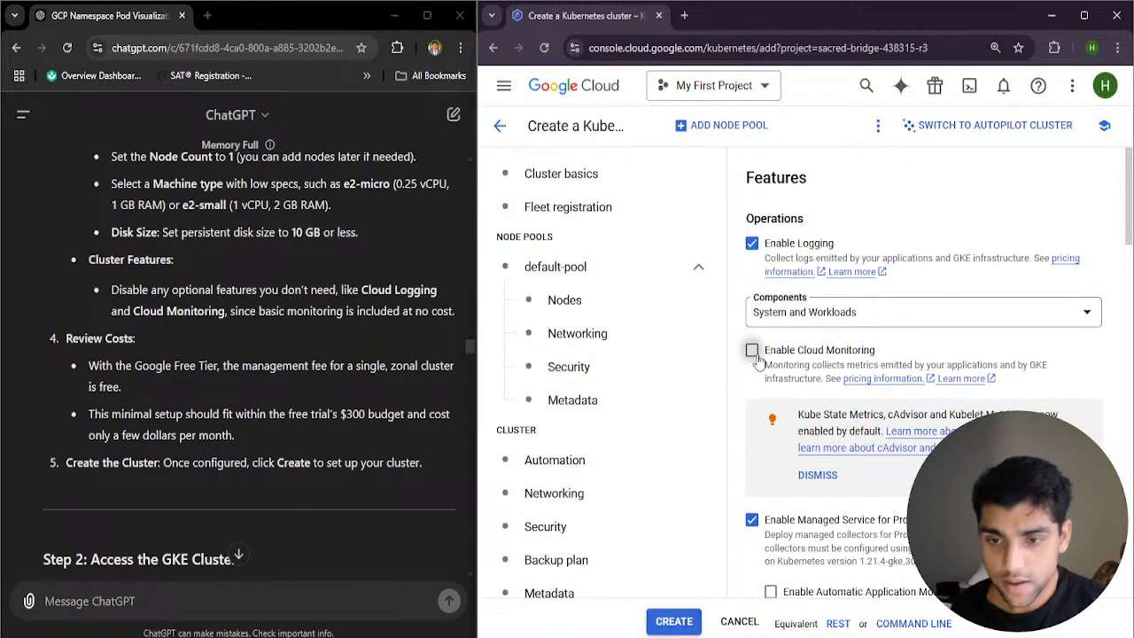
click(752, 350)
Check the full estimated monthly cost breakdown and create the cluster with the configured settings
scroll(646, 401, down, 10)
scroll(631, 422, down, 4)
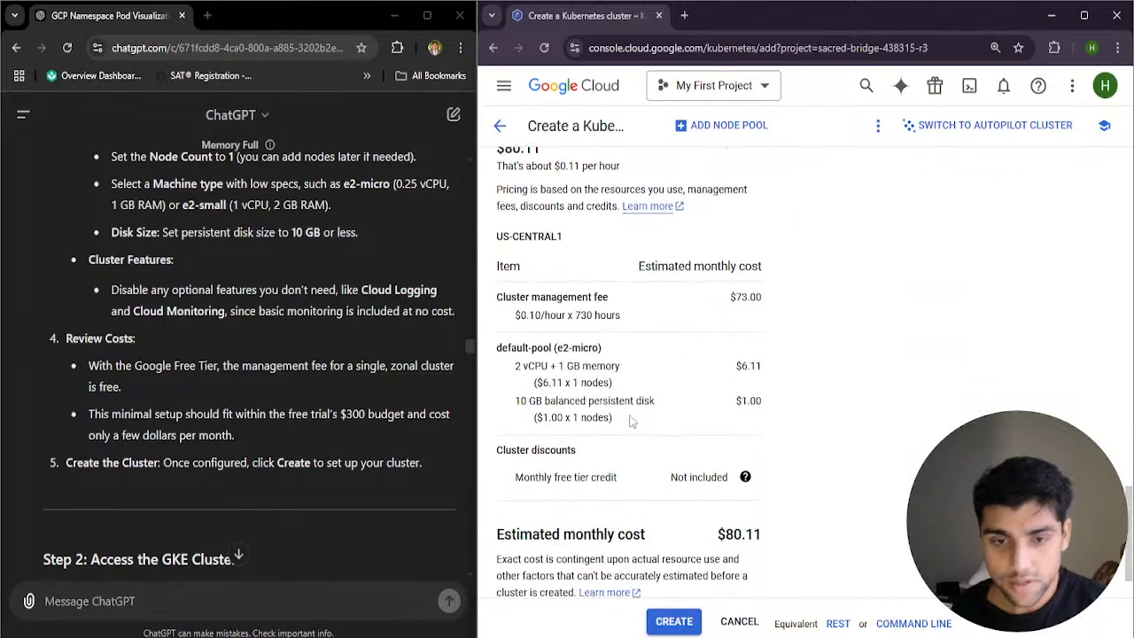
scroll(649, 433, down, 1)
click(673, 621)
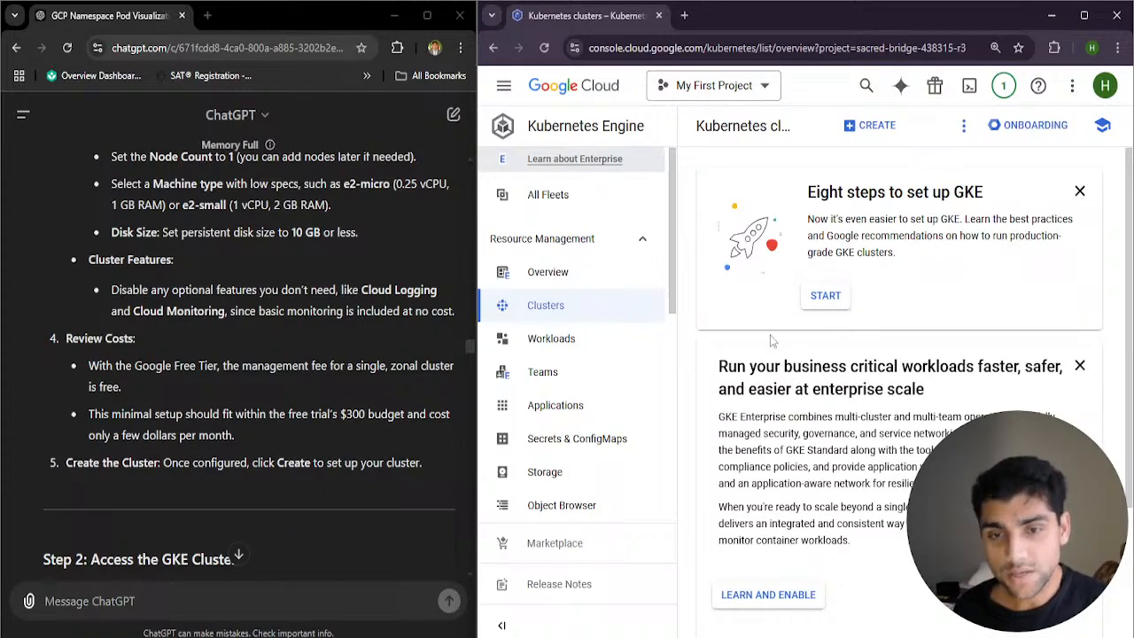
Check the status of minimal-cluster in the cluster list and read the guide's Step 2 on accessing the GKE cluster
scroll(770, 334, down, 2)
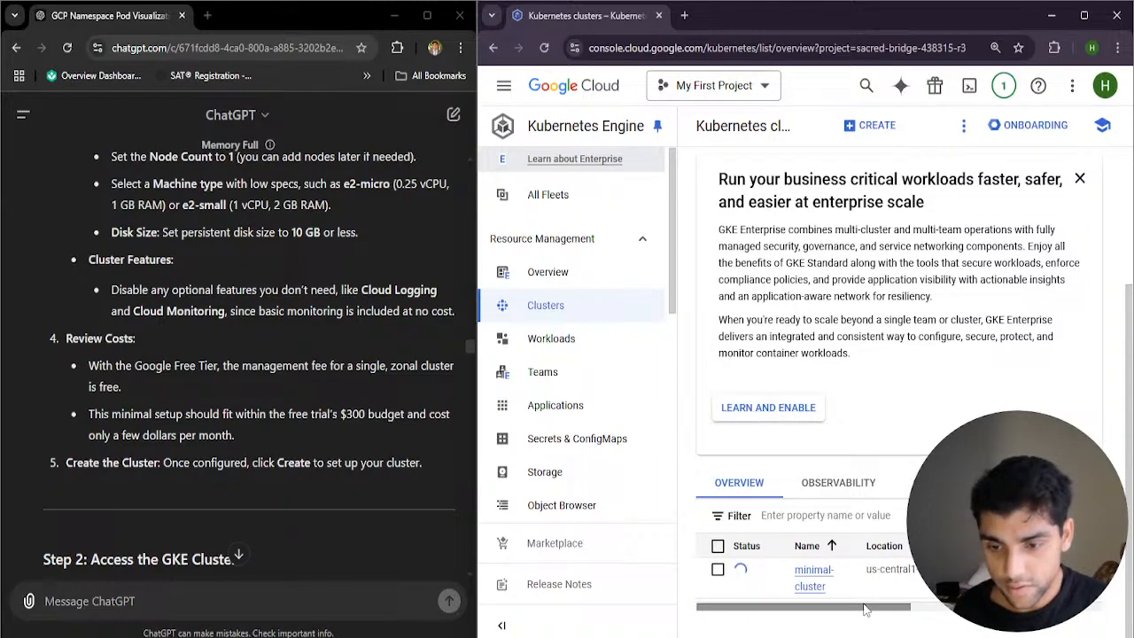
drag(865, 609, 840, 592)
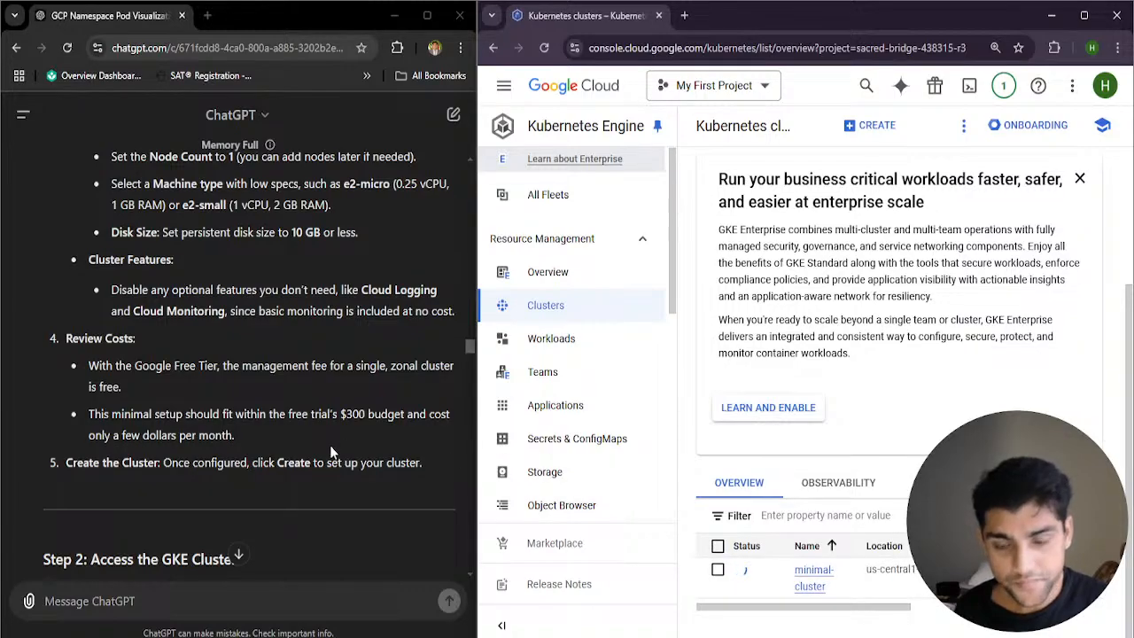
scroll(329, 445, down, 2)
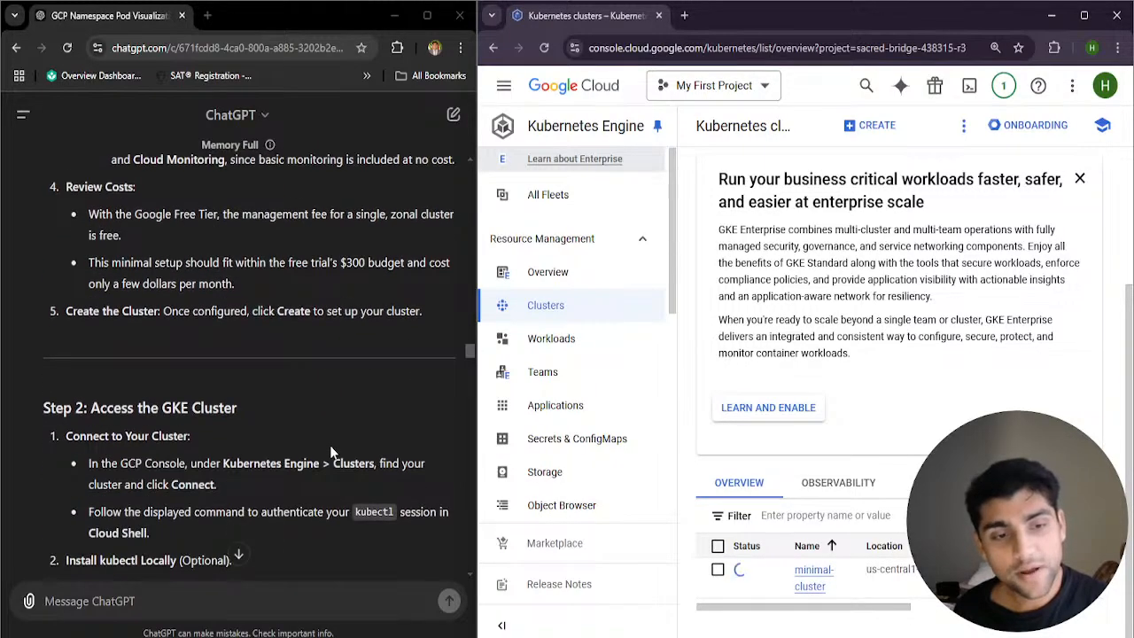
Read the guide's Step 2 instructions on connecting to the cluster and check the remaining columns of minimal-cluster in the cluster list
scroll(330, 446, down, 2)
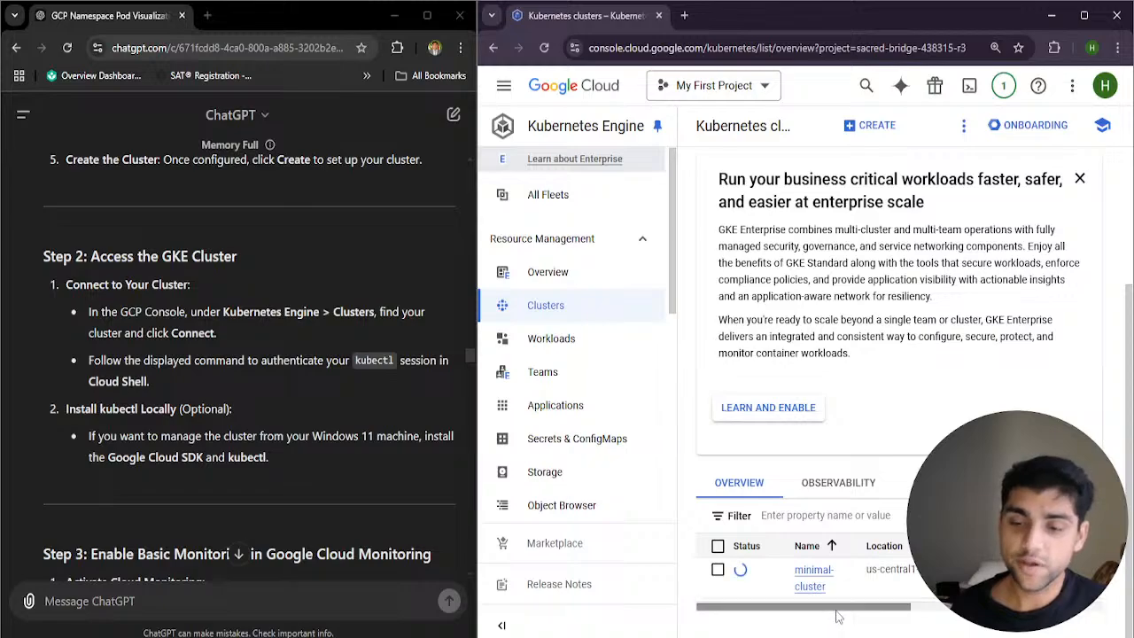
drag(872, 609, 1065, 611)
drag(921, 609, 730, 610)
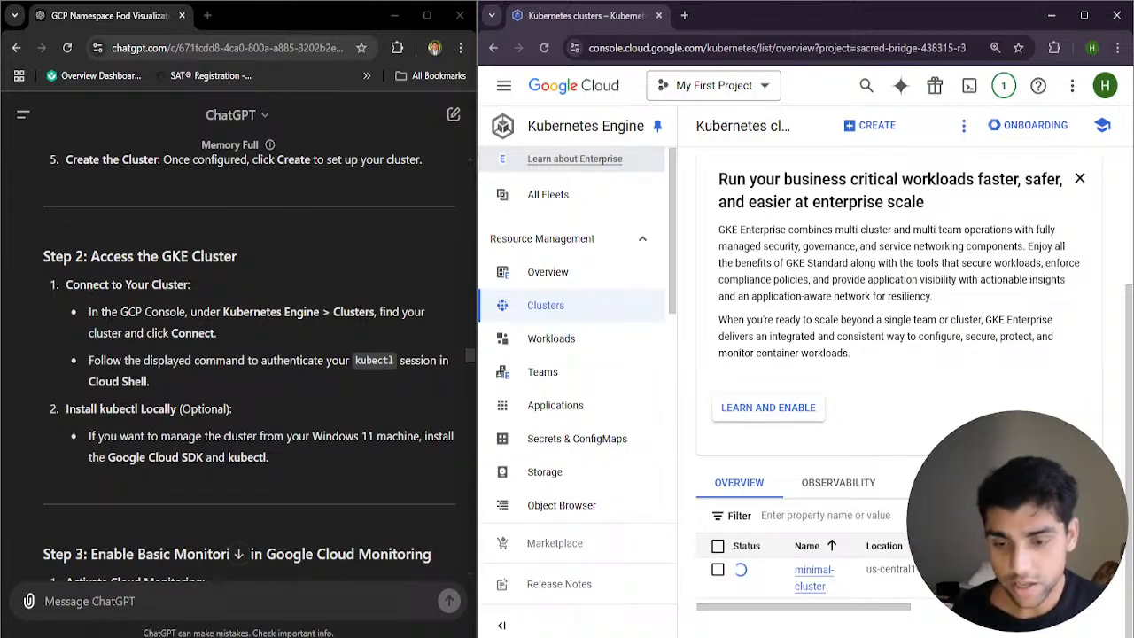
Switch to YouTube Studio and examine the concurrent viewers graph in the live stream's analytics
mouse_move(650, 627)
click(647, 585)
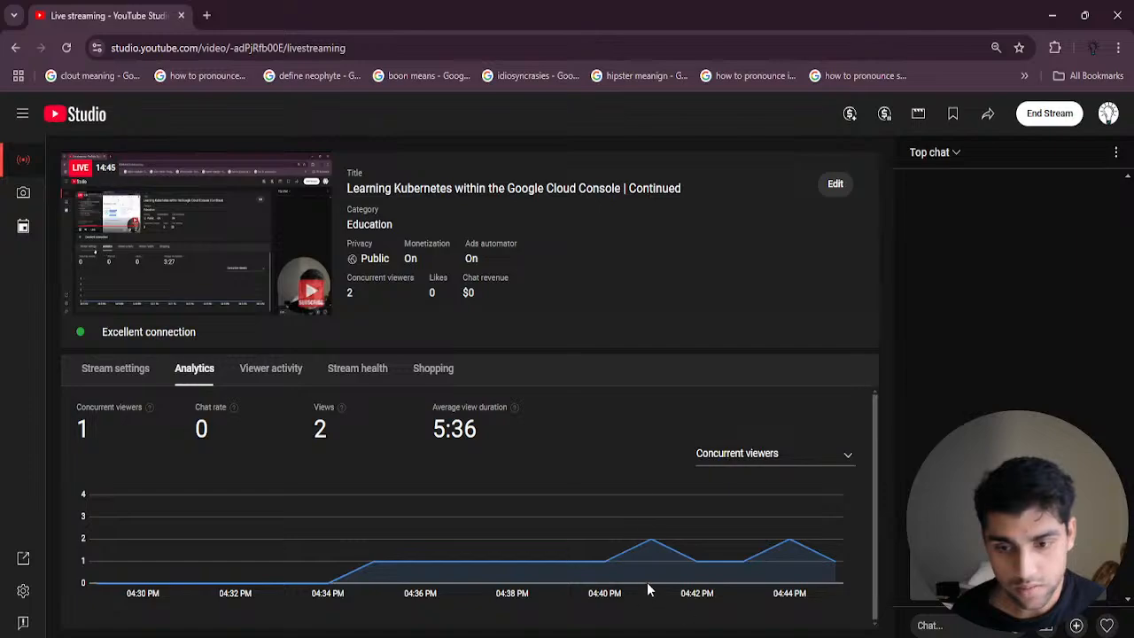
mouse_move(784, 560)
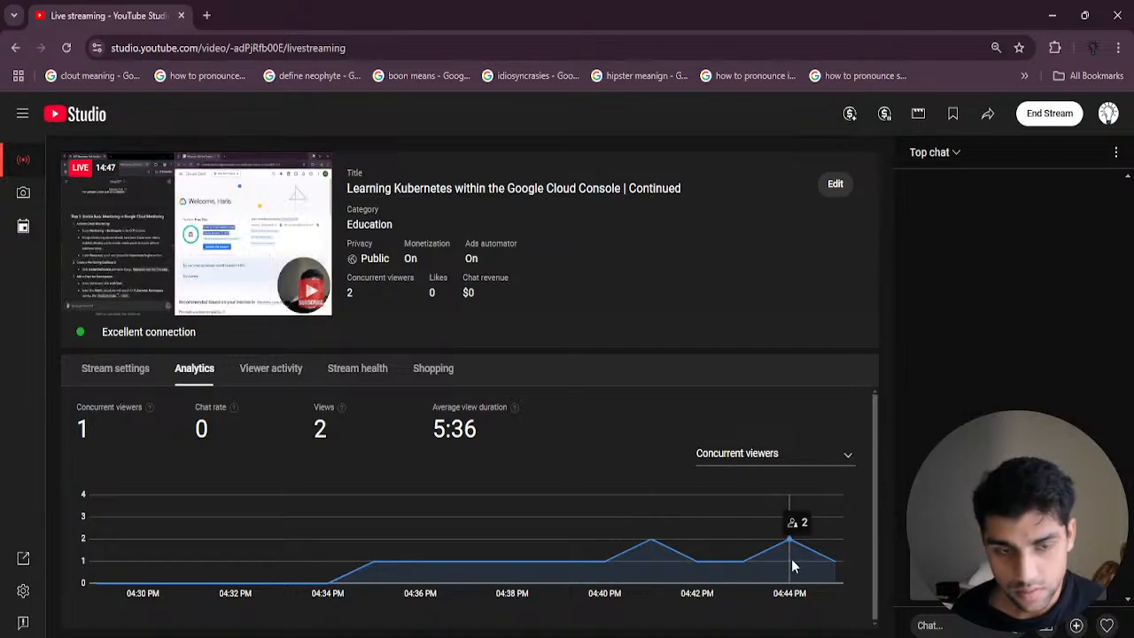
mouse_move(637, 565)
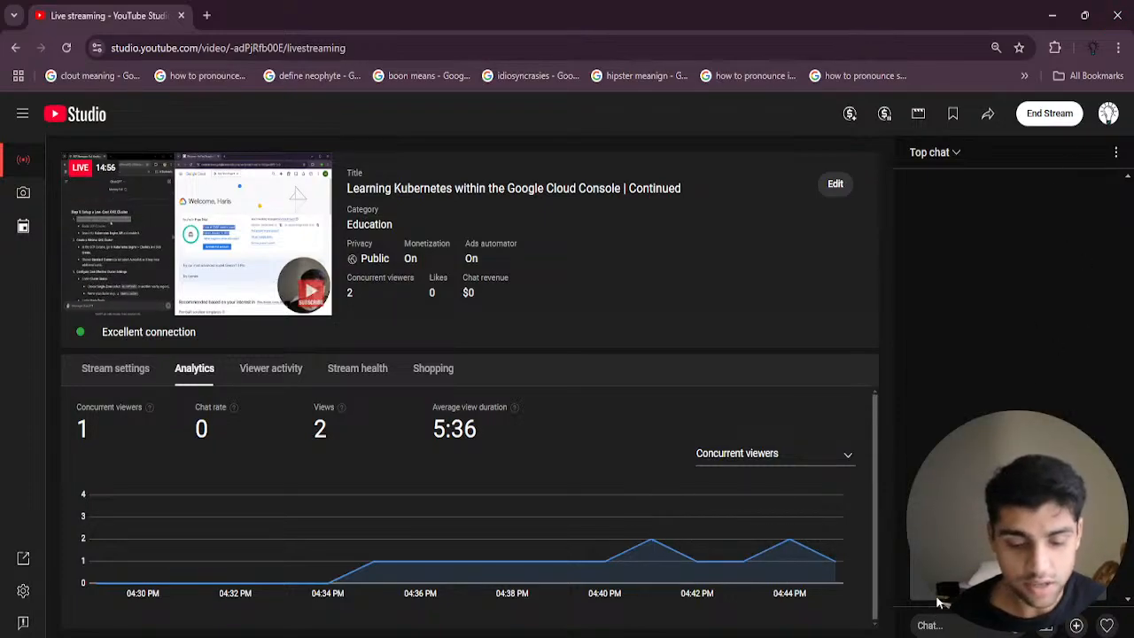
Post a message in the live stream's chat inviting any questions
text(amny)
key(BackSpace)
key(BackSpace)
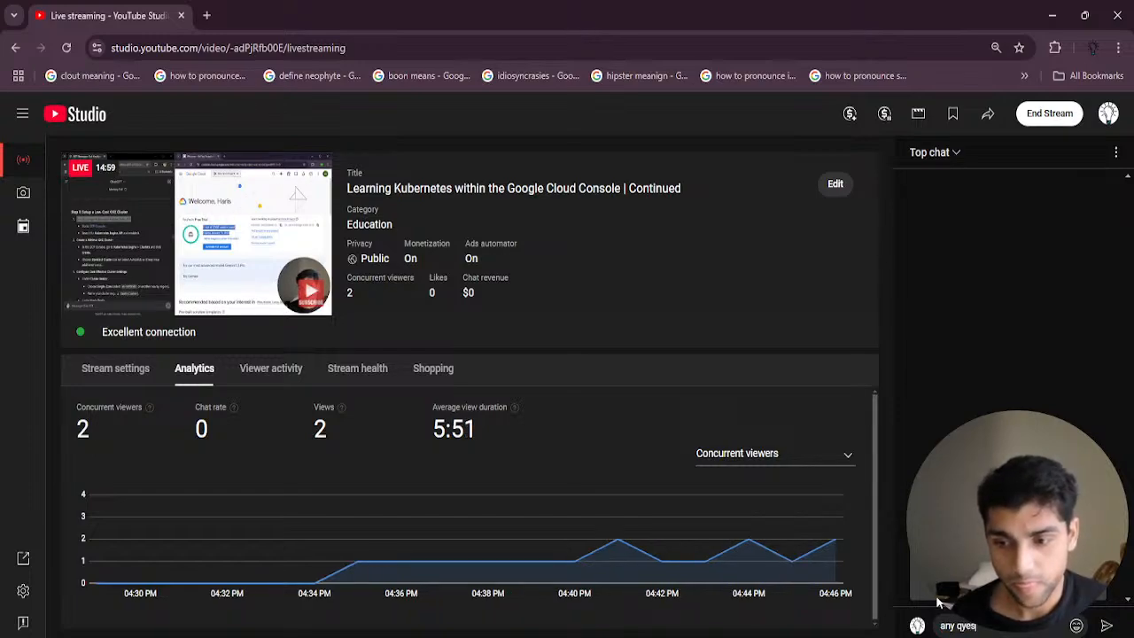
key(BackSpace)
text(u)
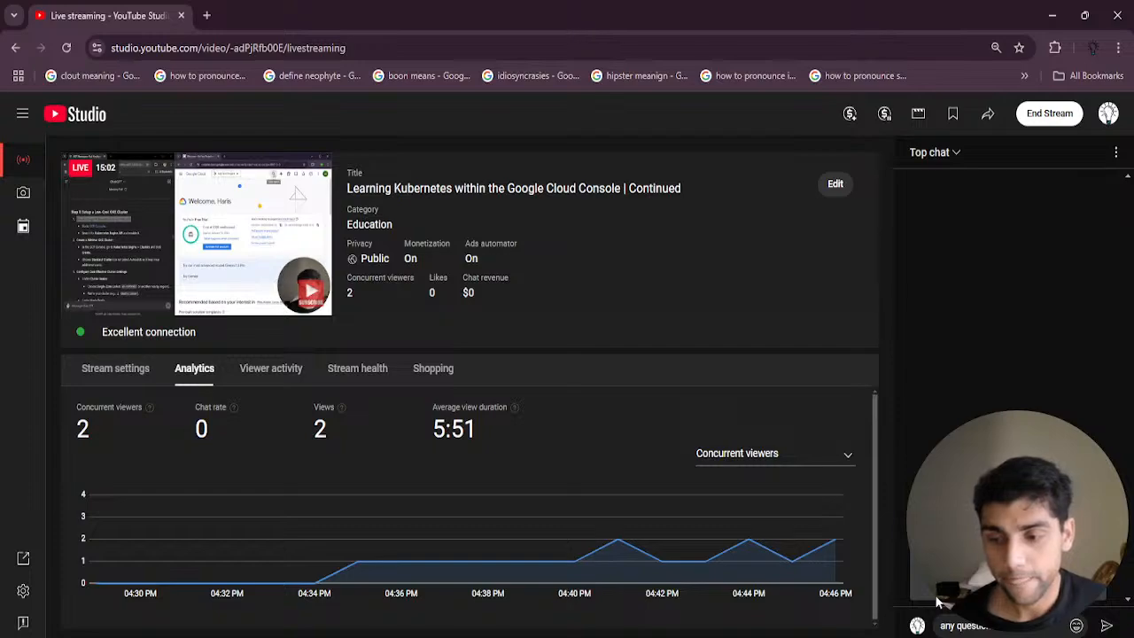
key(Return)
text(relate)
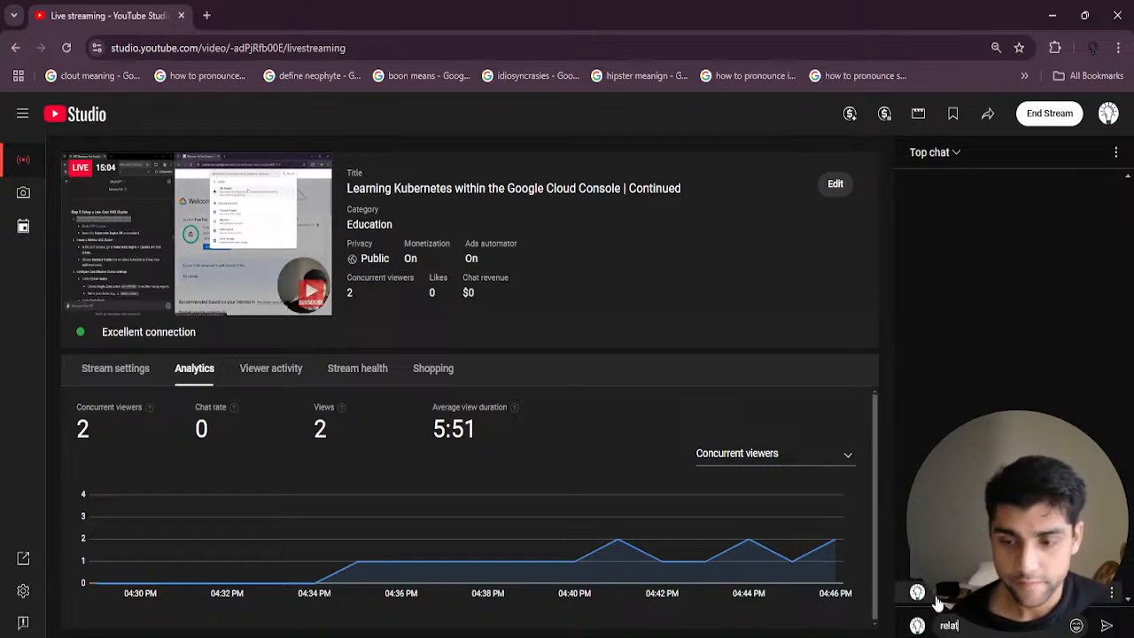
key(BackSpace)
key(BackSpace)
key(BackSpace)
key(BackSpace)
key(BackSpace)
key(BackSpace)
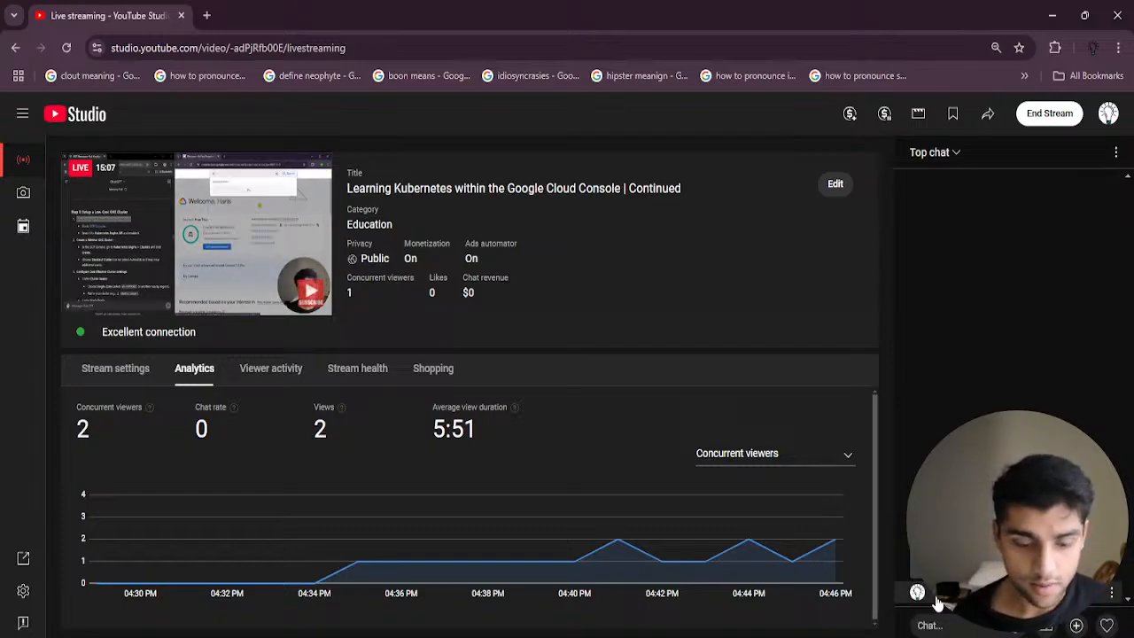
Return to the Google Cloud console and check the status of minimal-cluster in the cluster list
double_click(1039, 21)
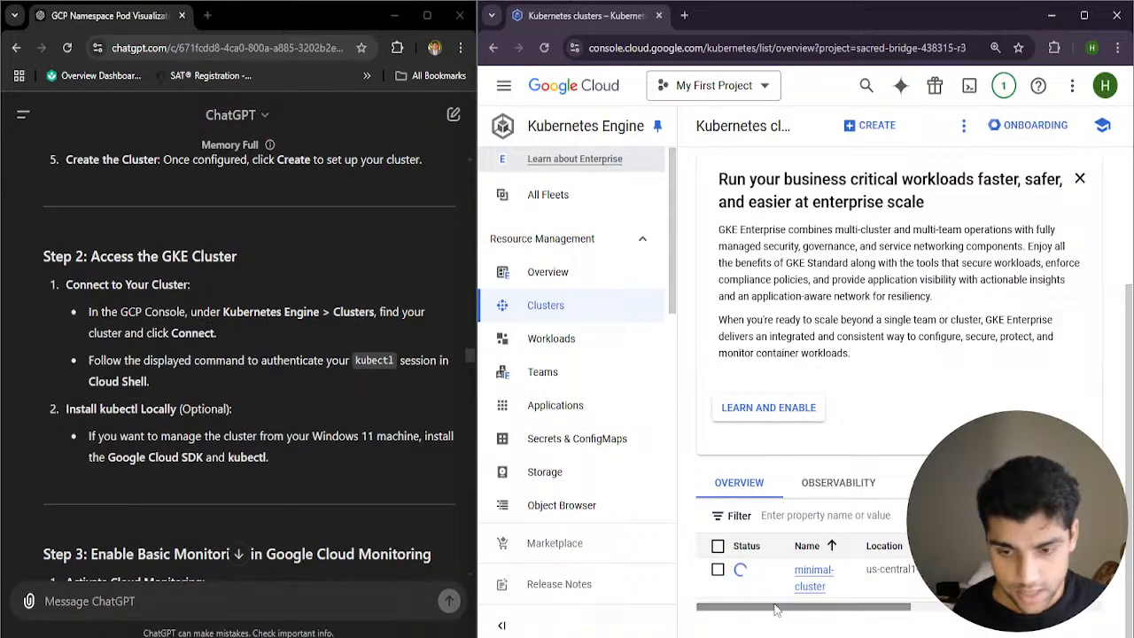
drag(793, 607, 753, 625)
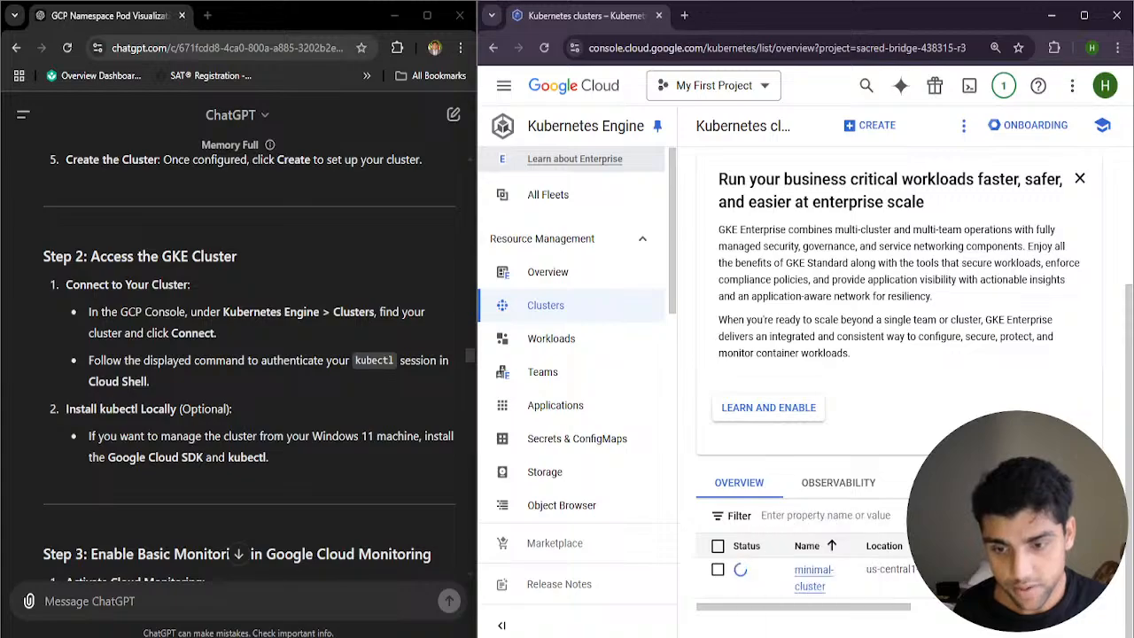
Switch to OBS and hide the Circular Cam and Display Capture sources in the scene
click(816, 637)
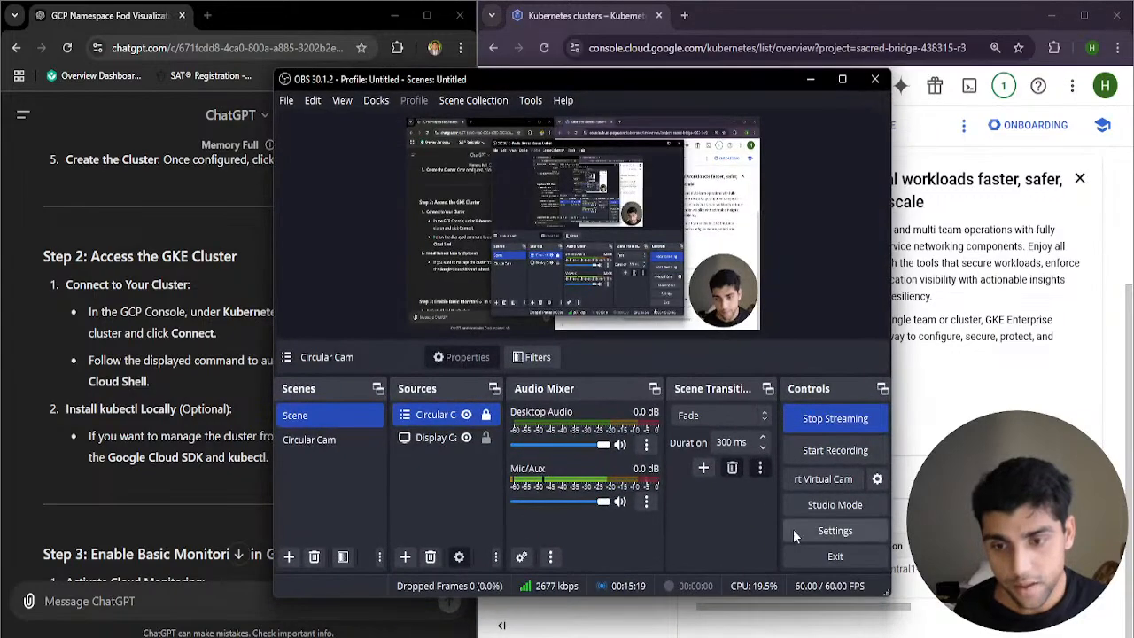
click(465, 417)
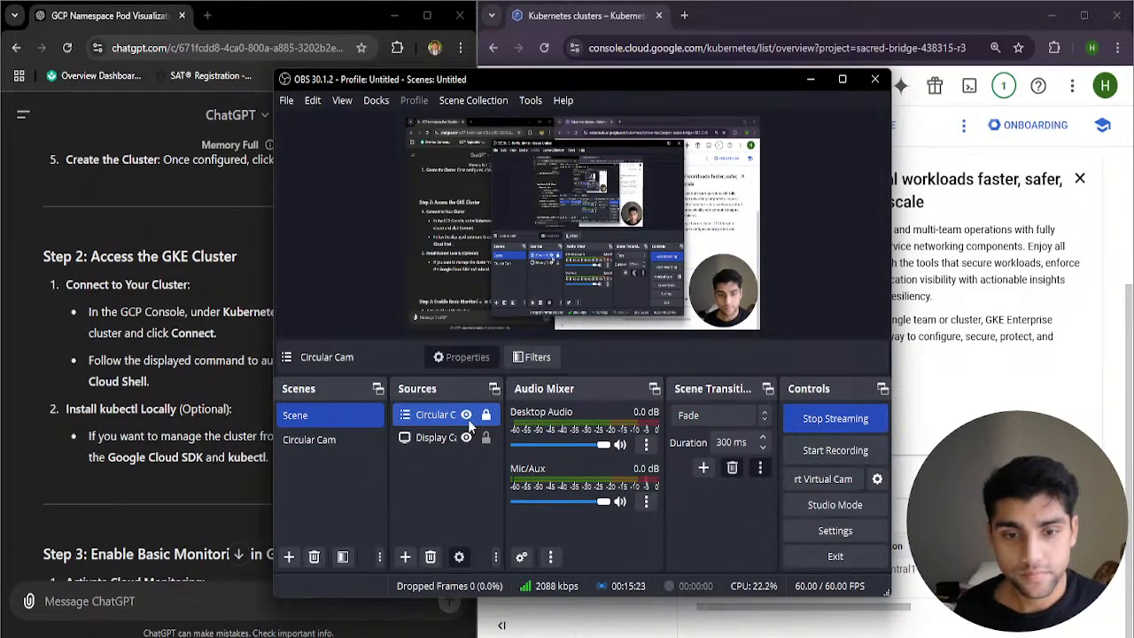
click(469, 438)
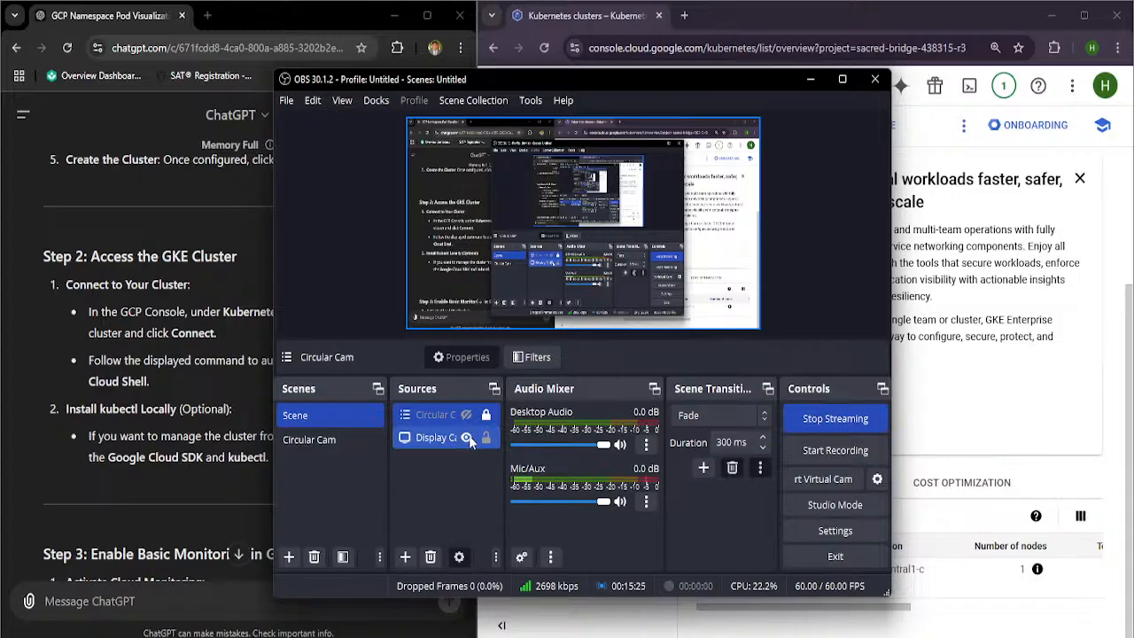
click(468, 437)
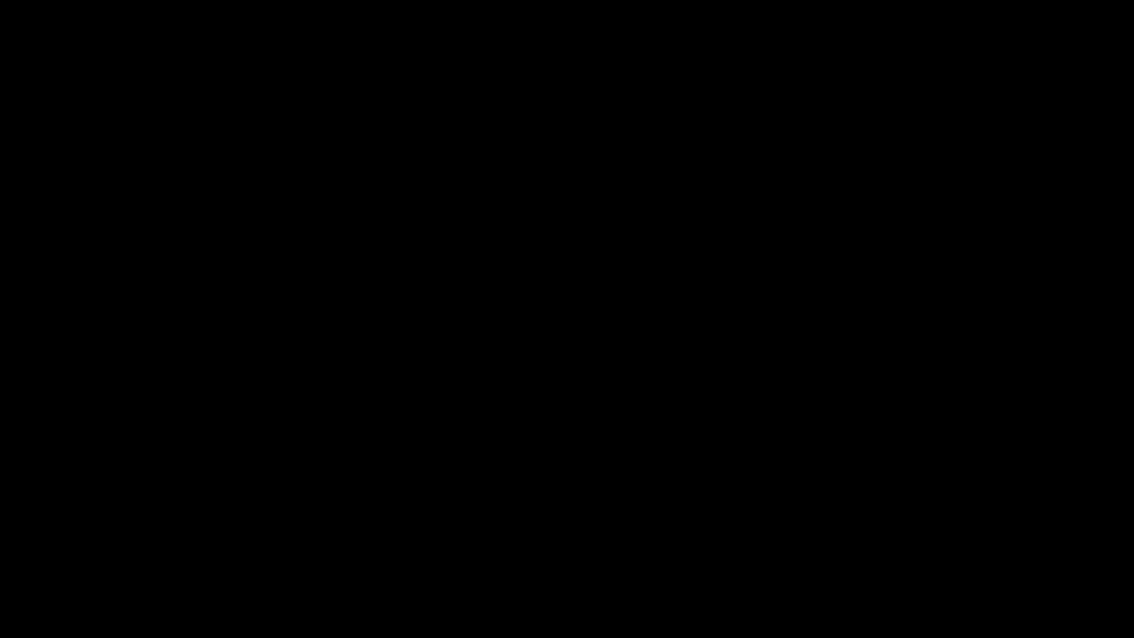